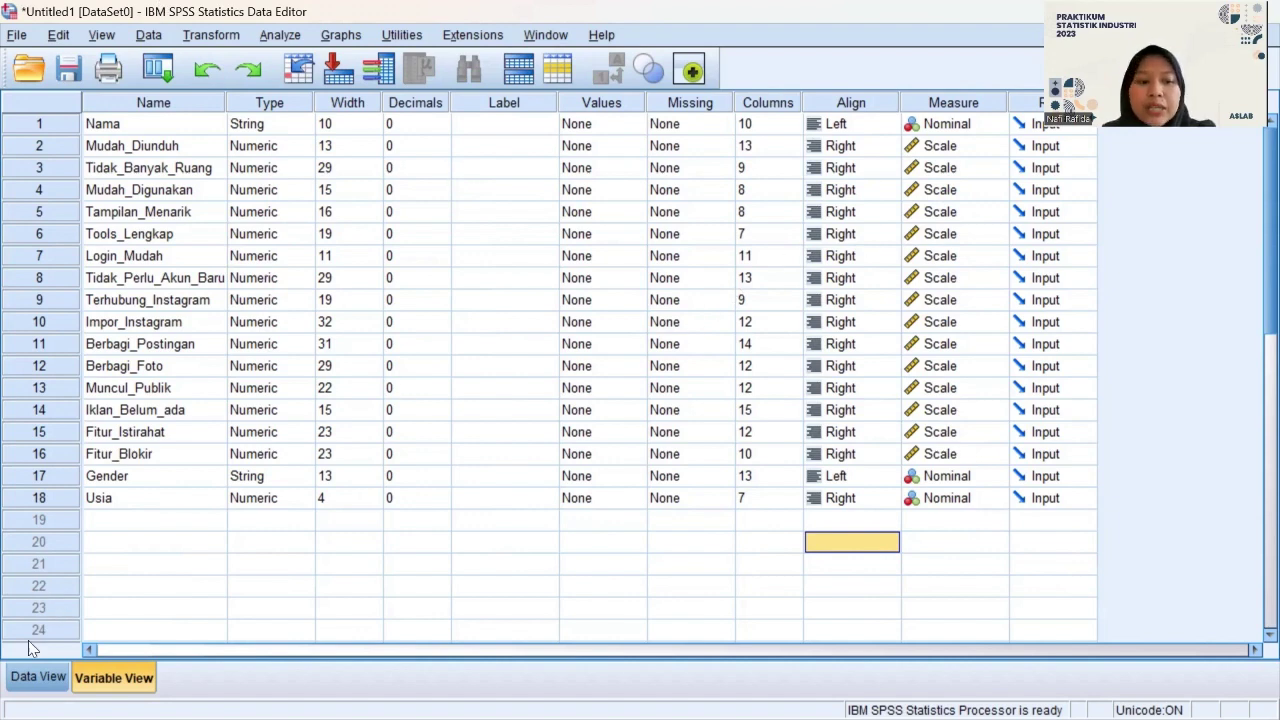
# Return to the data sheet and open the Factor Analysis setup.
pyautogui.click(36, 677)
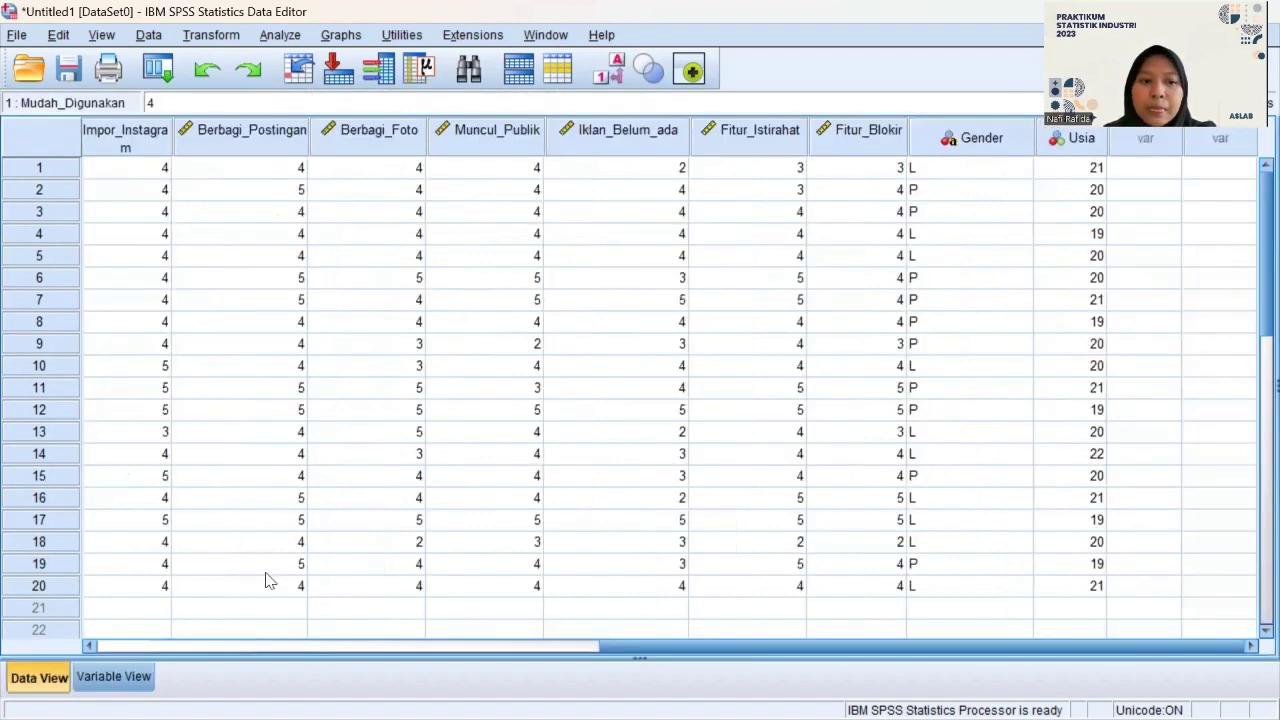
pyautogui.click(160, 641)
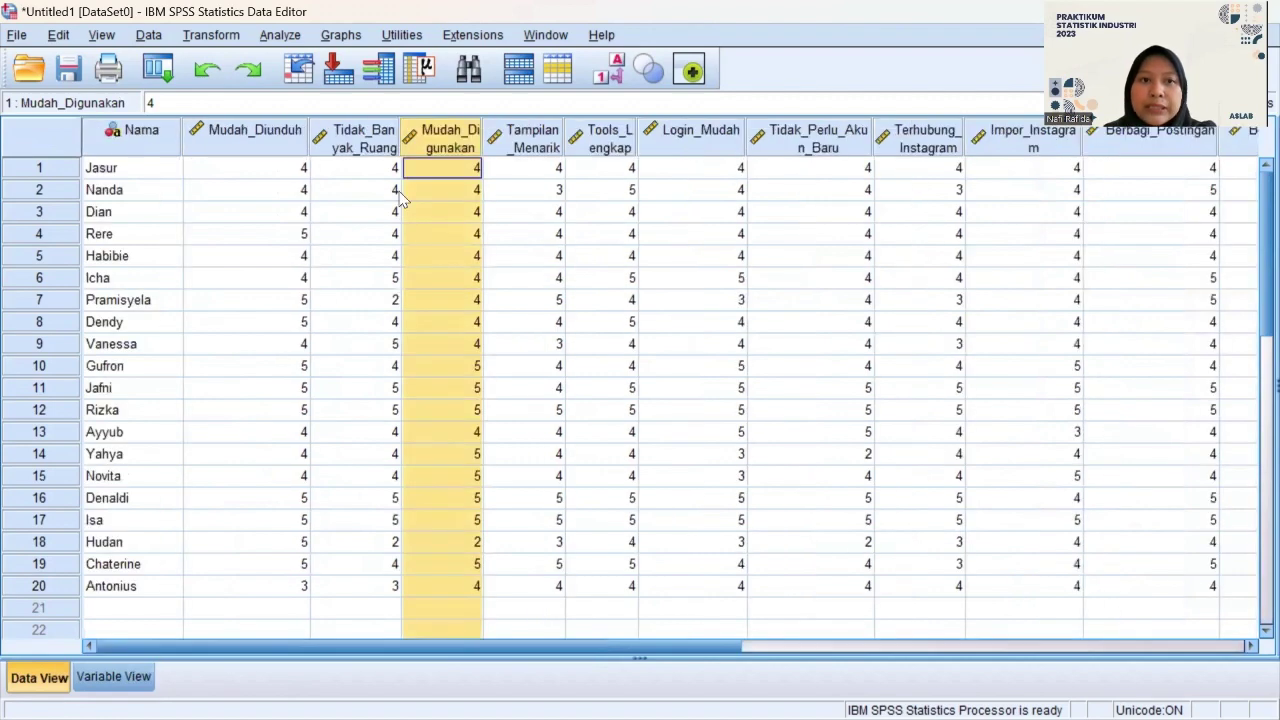
pyautogui.click(270, 38)
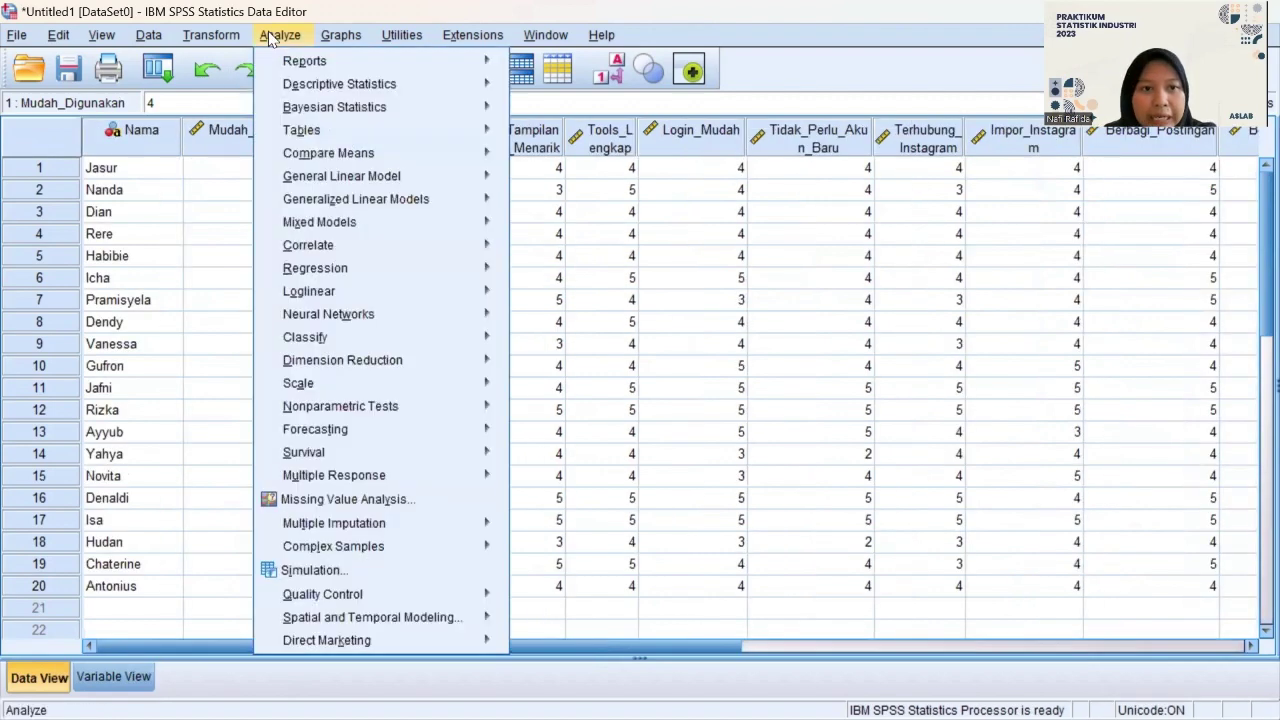
pyautogui.moveTo(376, 364)
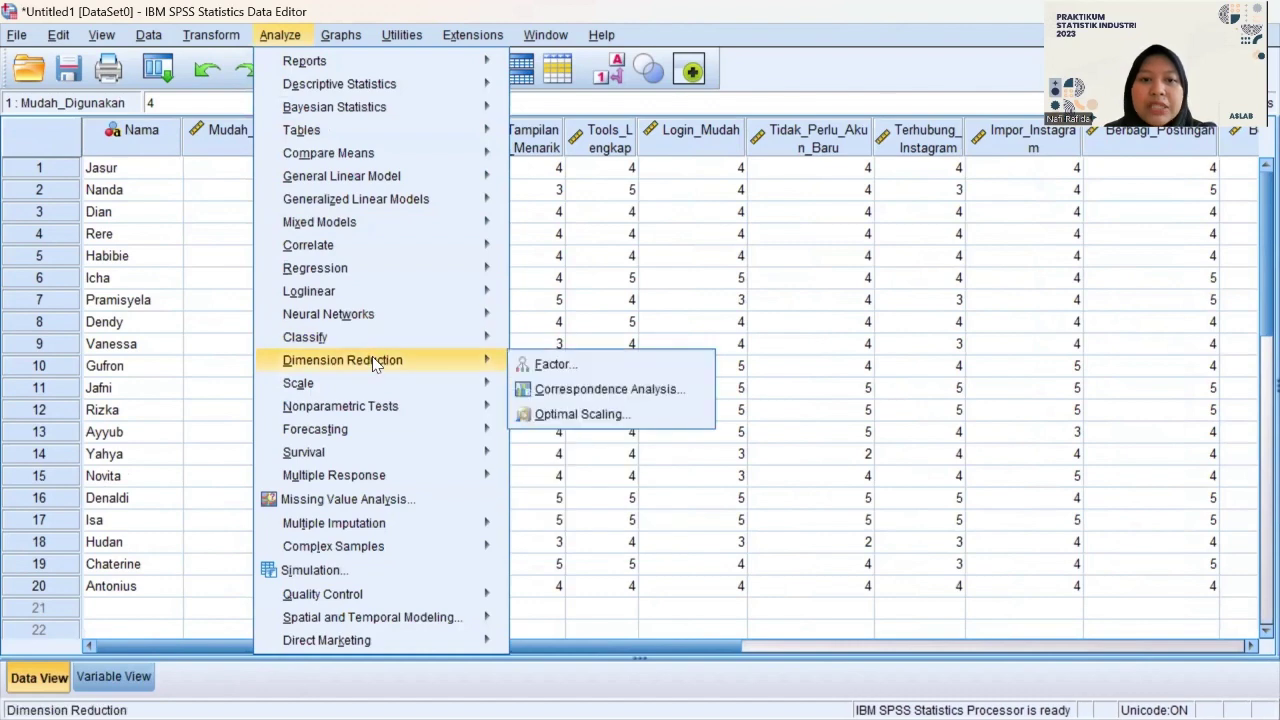
pyautogui.click(541, 368)
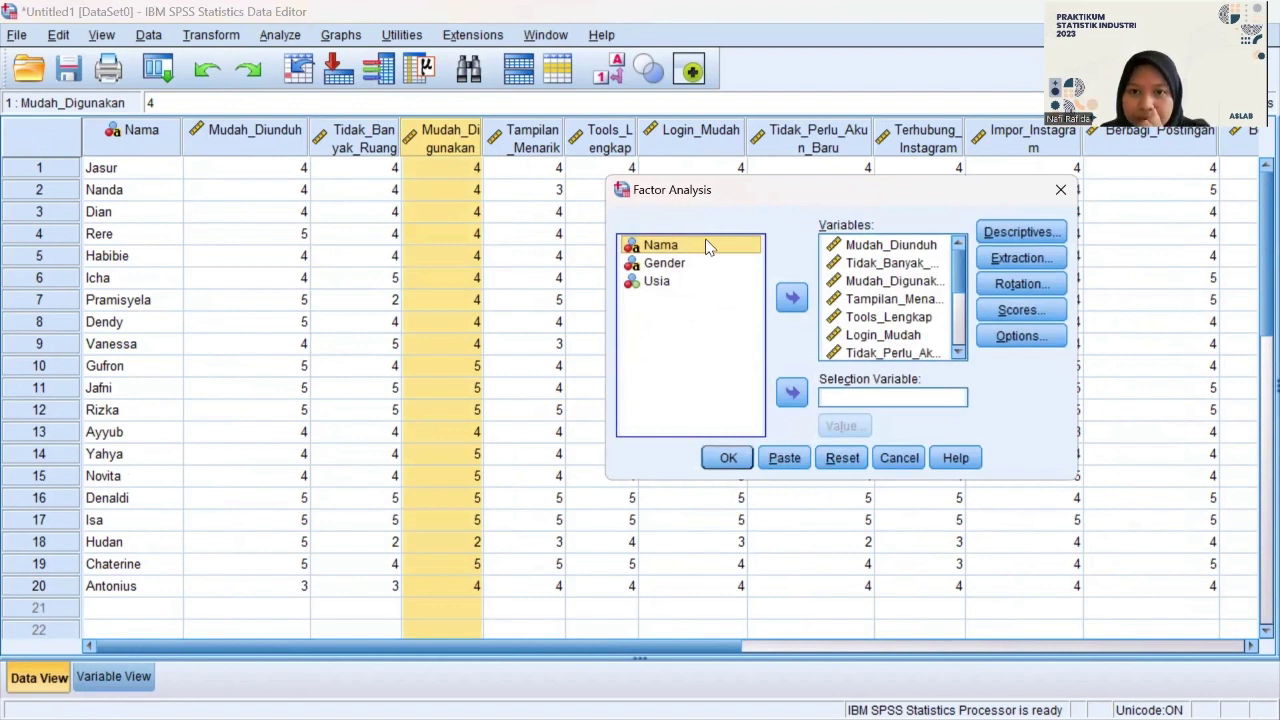
# Remove all variables from Mudah_Diunduh through Fitur_Blokir from the factor analysis.
pyautogui.click(860, 248)
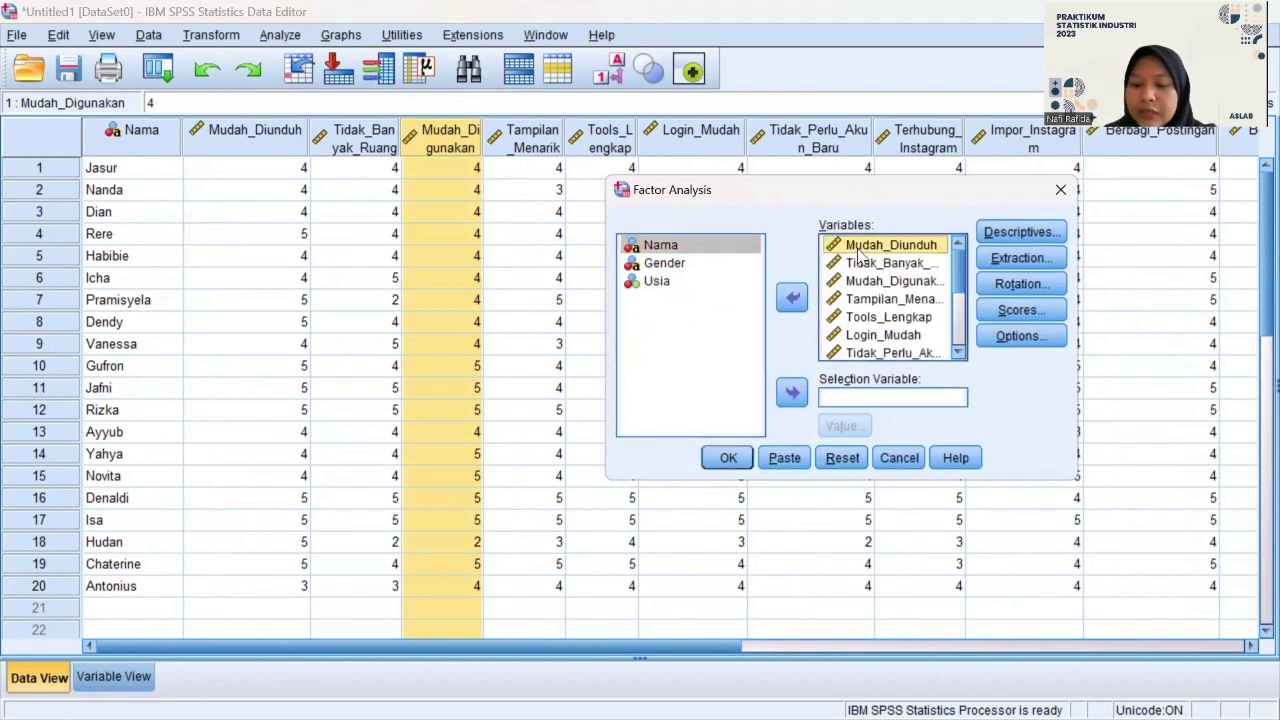
pyautogui.hotkey('shift', 'Down')
pyautogui.hotkey('shift', 'Down')
pyautogui.hotkey('shift', 'Down')
pyautogui.hotkey('shift', 'Down')
pyautogui.hotkey('shift', 'Down')
pyautogui.hotkey('shift', 'Down')
pyautogui.hotkey('shift', 'Down')
pyautogui.hotkey('shift', 'Down')
pyautogui.hotkey('shift', 'Down')
pyautogui.hotkey('shift', 'Down')
pyautogui.hotkey('shift', 'Down')
pyautogui.hotkey('shift', 'Down')
pyautogui.hotkey('shift', 'Down')
pyautogui.hotkey('shift', 'Down')
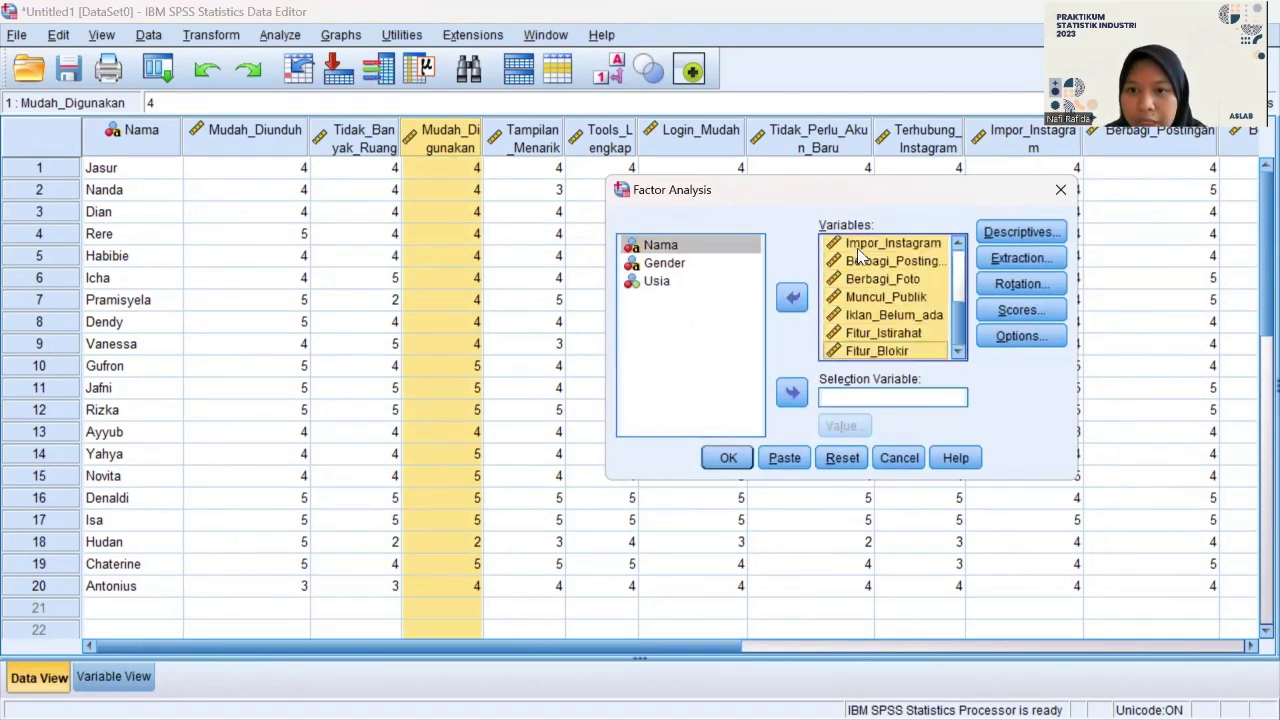
pyautogui.click(791, 297)
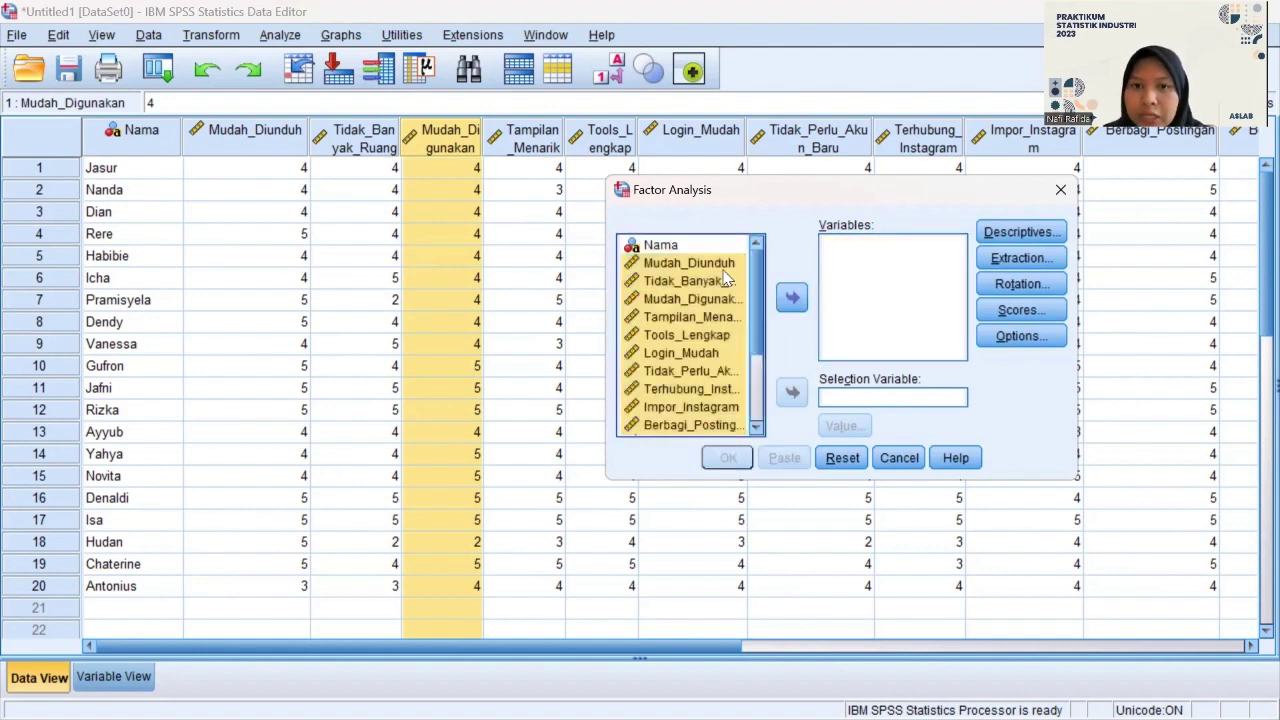
# Add the variables Mudah_Diunduh through Fitur_Blokir to the factor analysis, leaving out Nama, Gender and Usia.
pyautogui.scroll(-3, 729, 366)
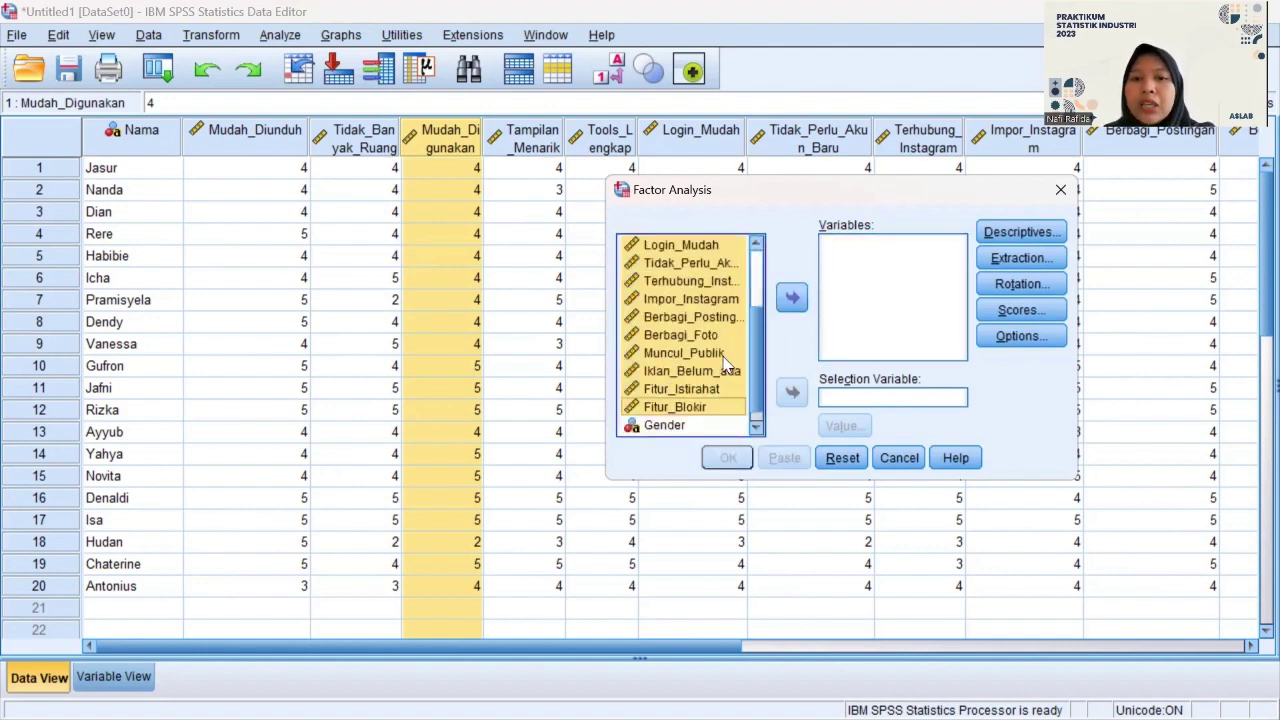
pyautogui.scroll(3, 725, 362)
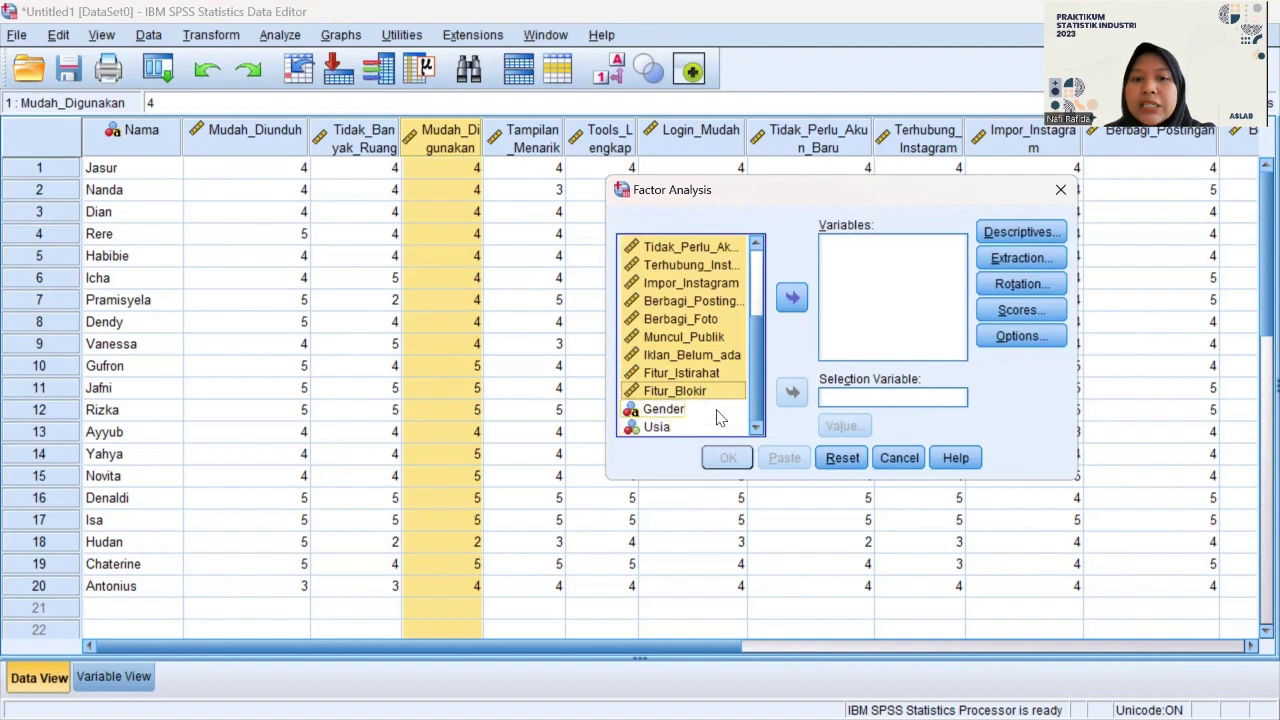
pyautogui.click(791, 297)
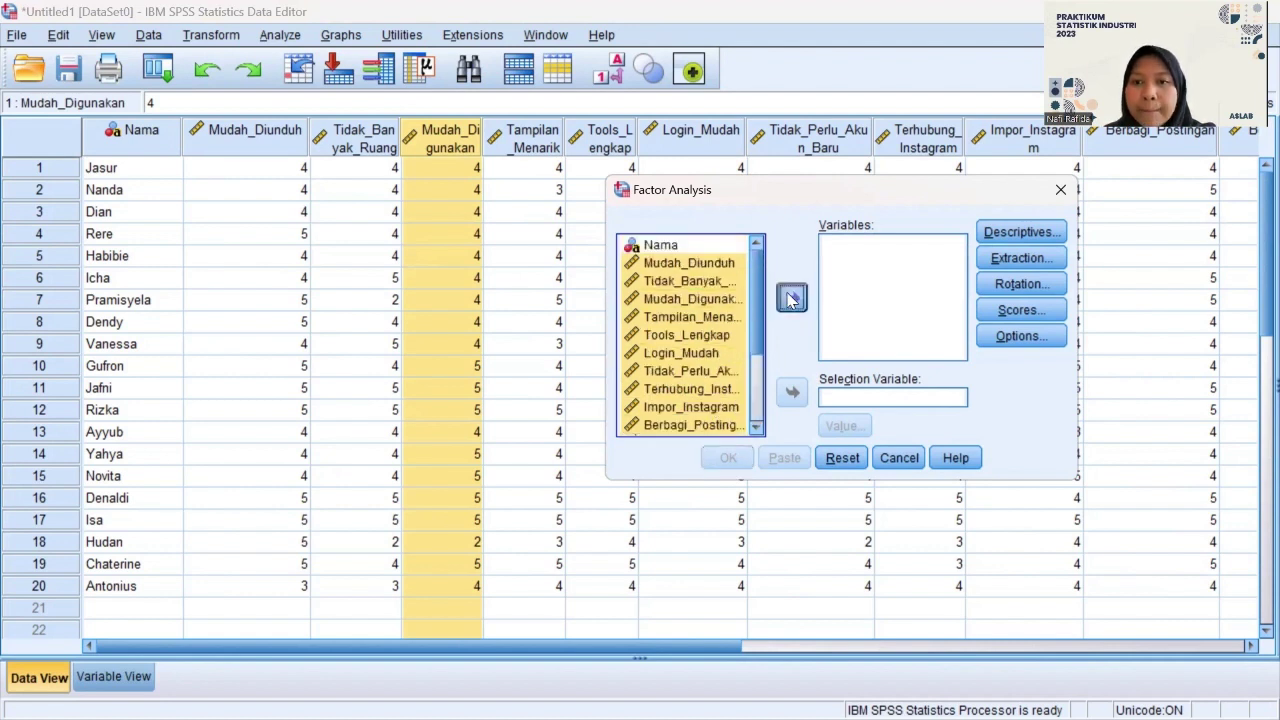
# Run the factor analysis with KMO and Bartlett's test, anti-image matrices and principal components extraction for eigenvalues greater than 1.
pyautogui.click(1021, 236)
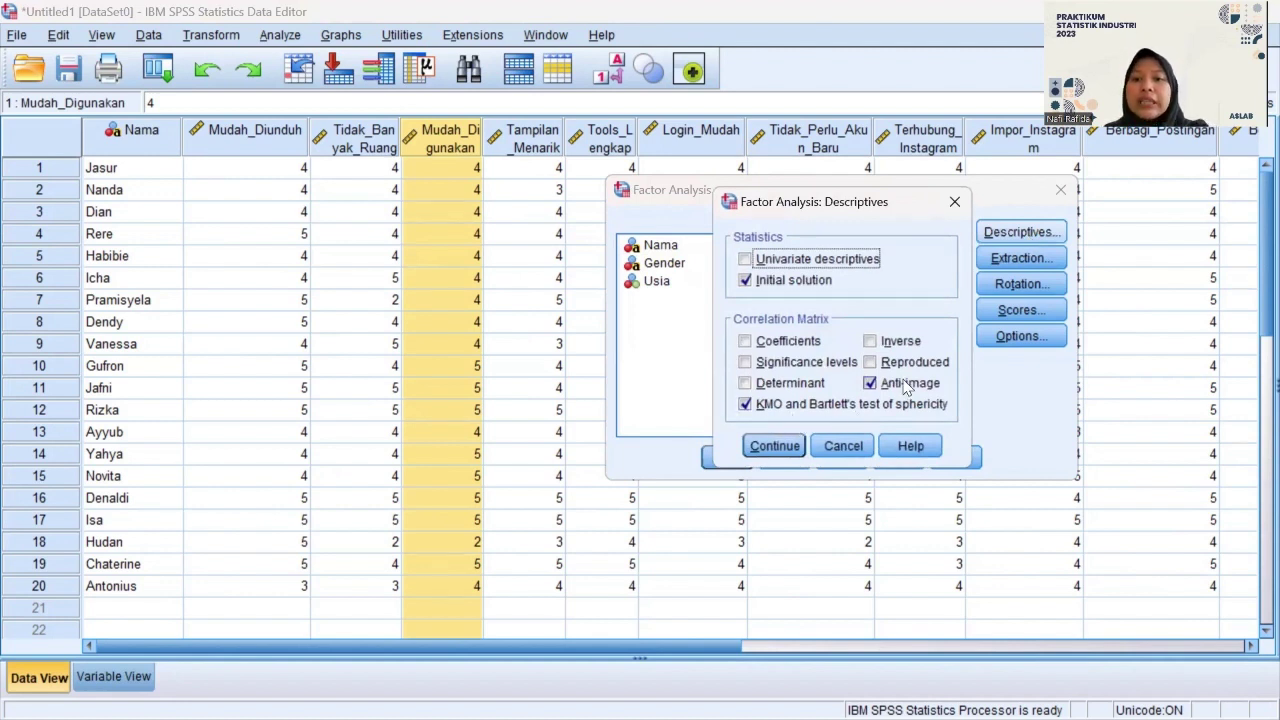
pyautogui.click(778, 446)
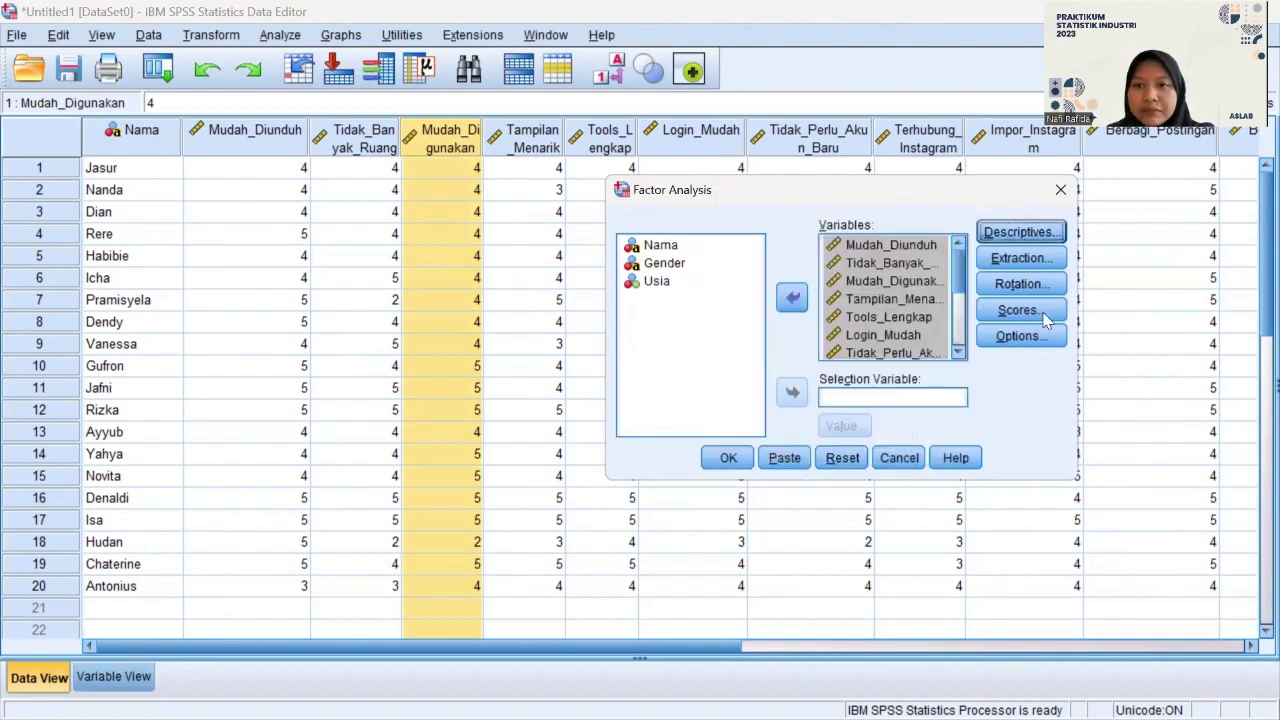
pyautogui.click(1052, 258)
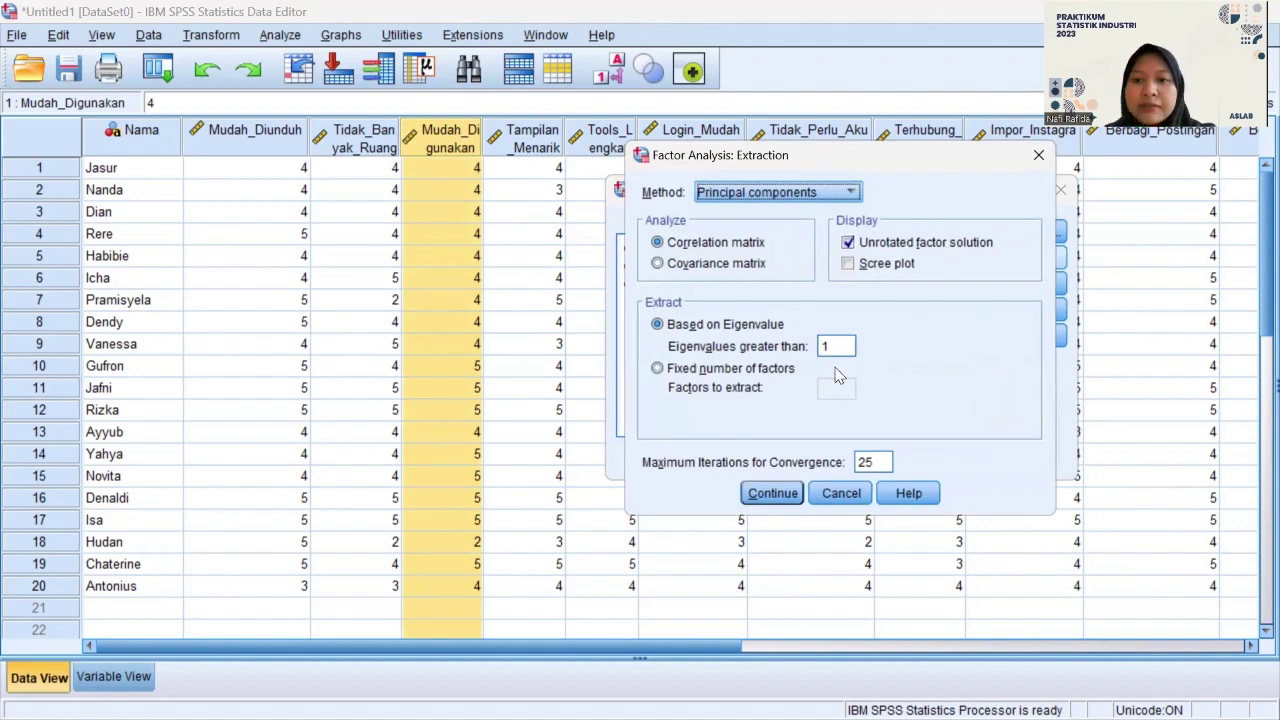
pyautogui.click(773, 493)
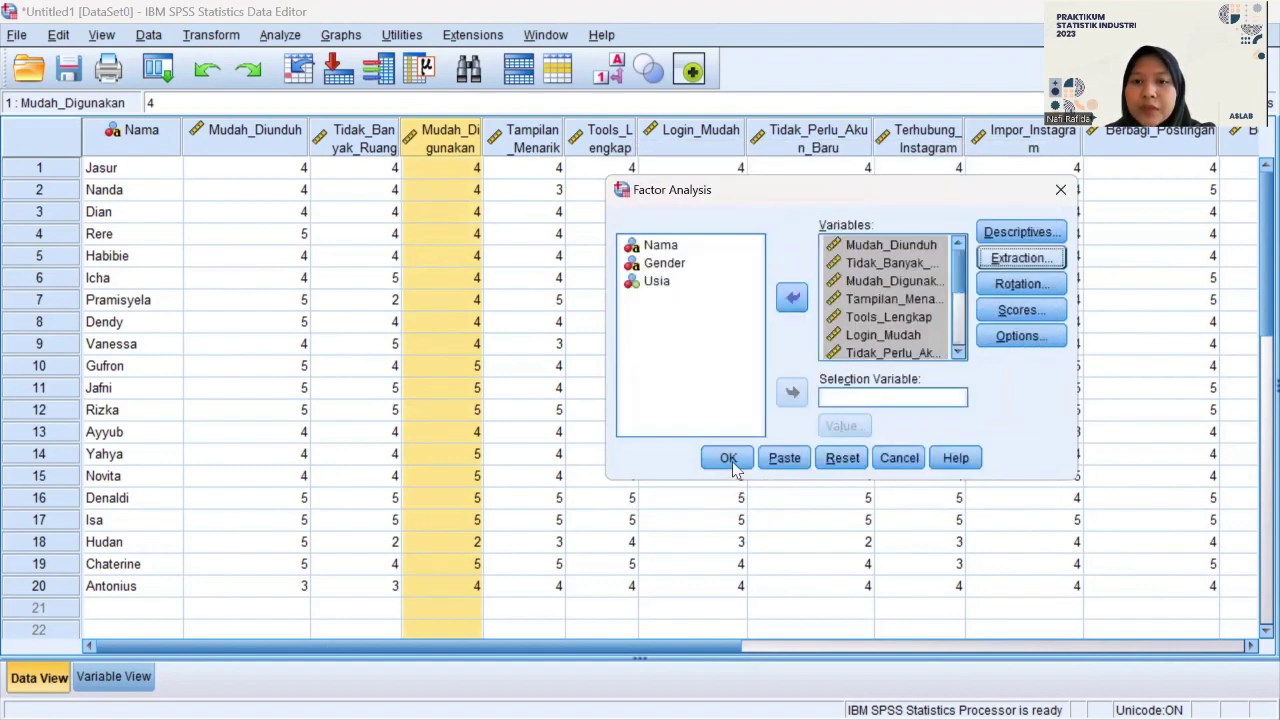
pyautogui.click(729, 459)
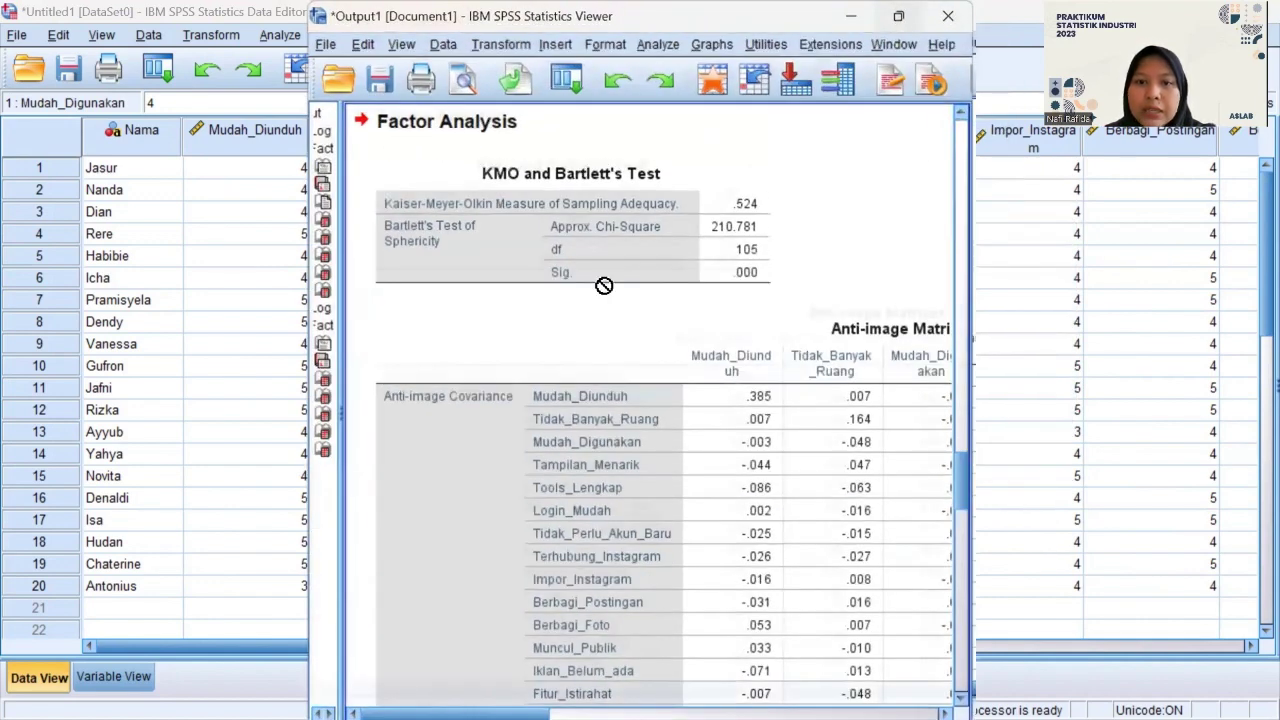
# Maximize the output window and examine the KMO and Bartlett's Test, Anti-image Matrices and Communalities tables.
pyautogui.click(888, 15)
pyautogui.click(253, 202)
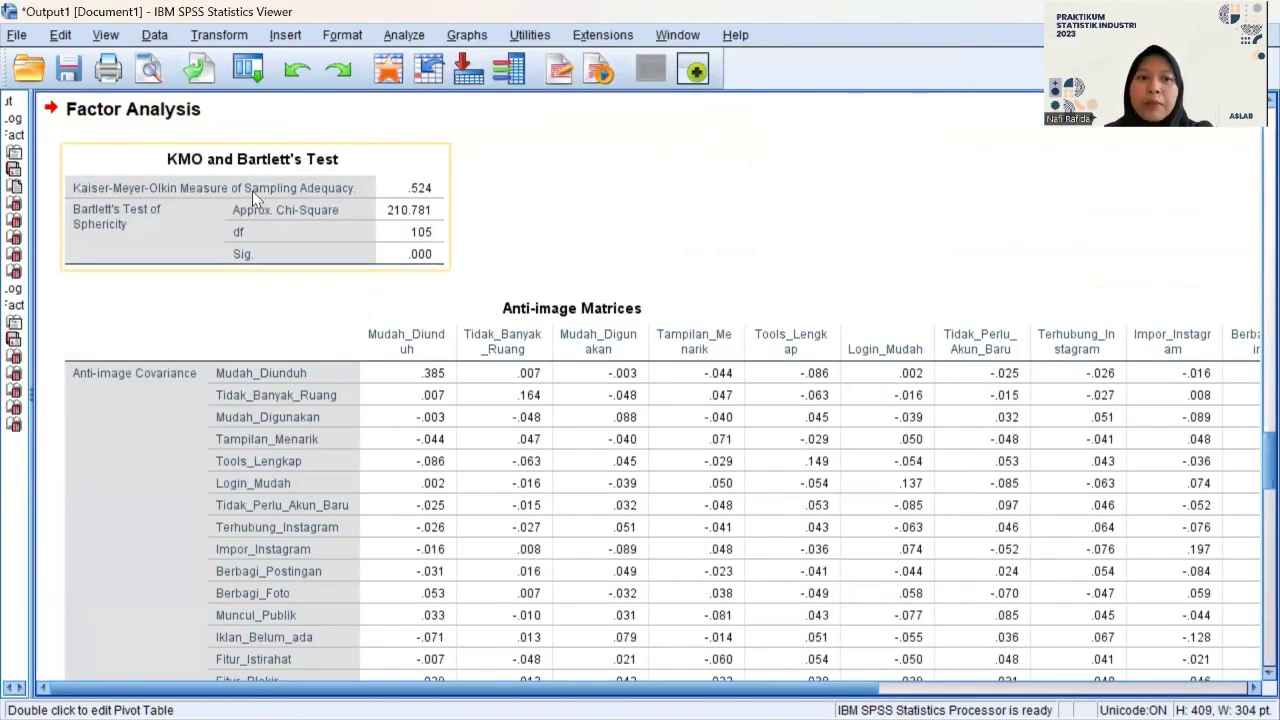
pyautogui.moveTo(427, 218); pyautogui.dragTo(604, 238)
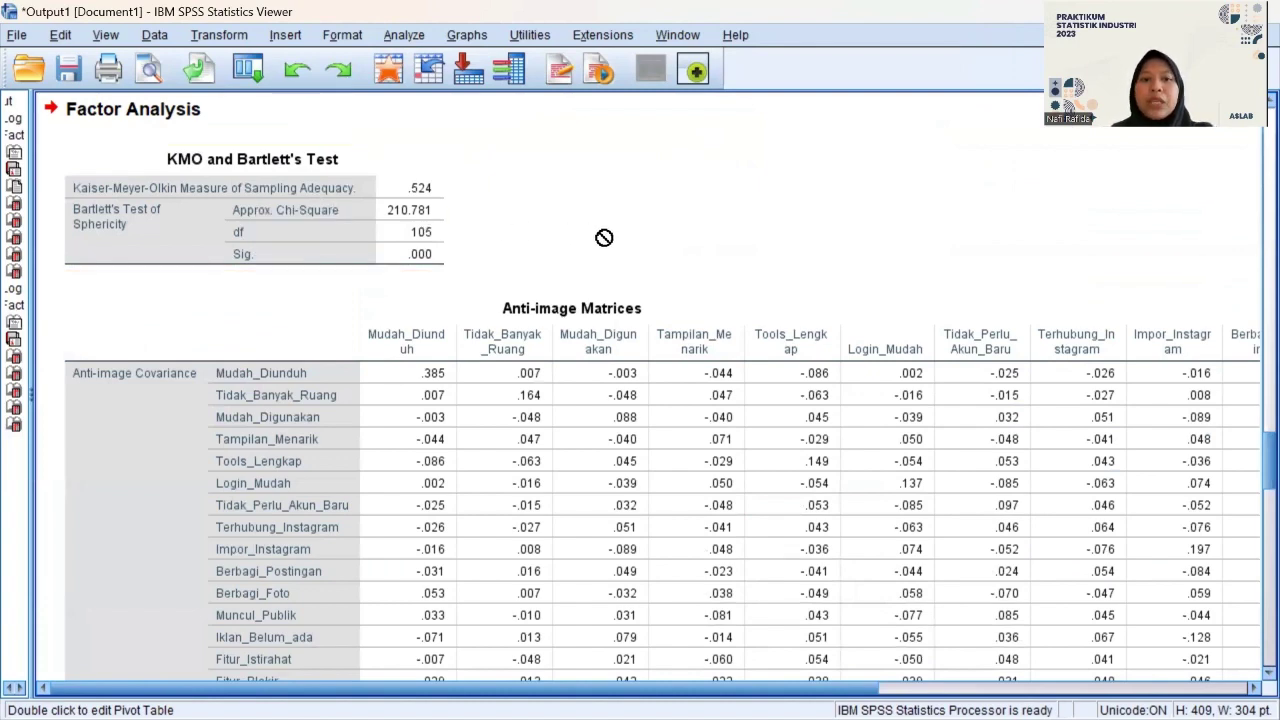
pyautogui.scroll(-2, 604, 237)
pyautogui.scroll(-10, 606, 239)
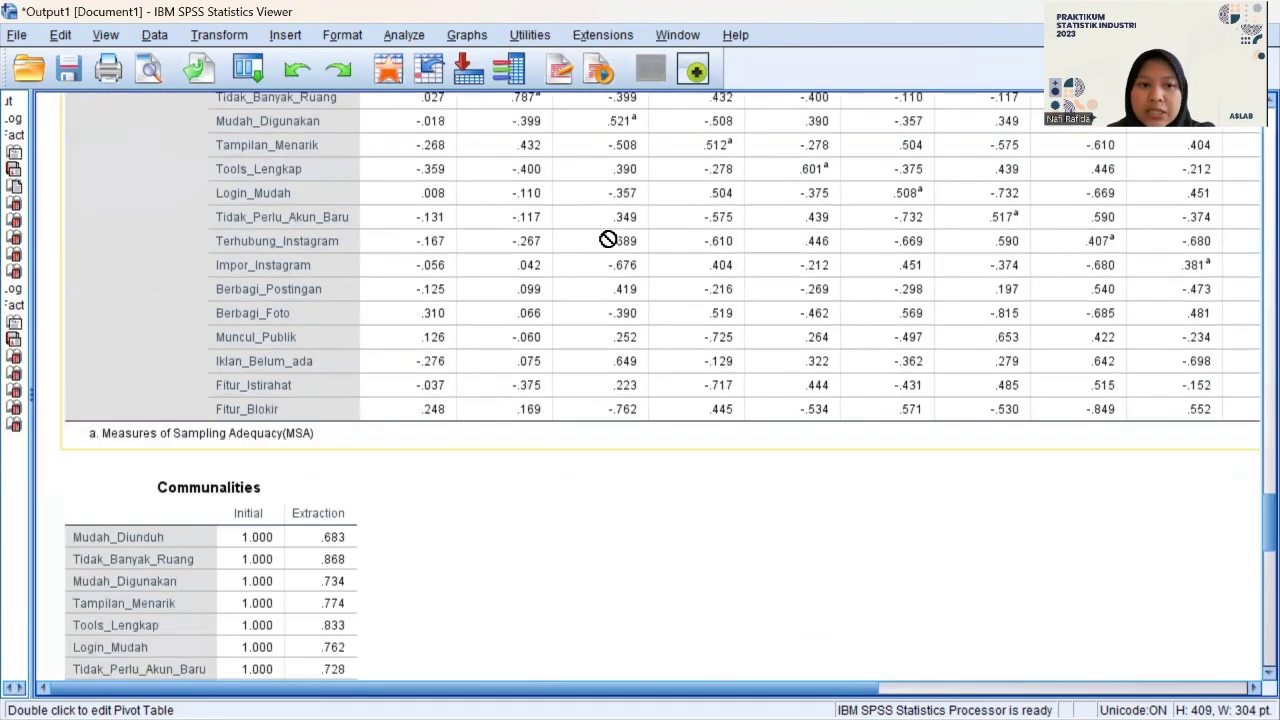
pyautogui.scroll(-5, 608, 240)
pyautogui.click(319, 274)
pyautogui.scroll(-2, 484, 251)
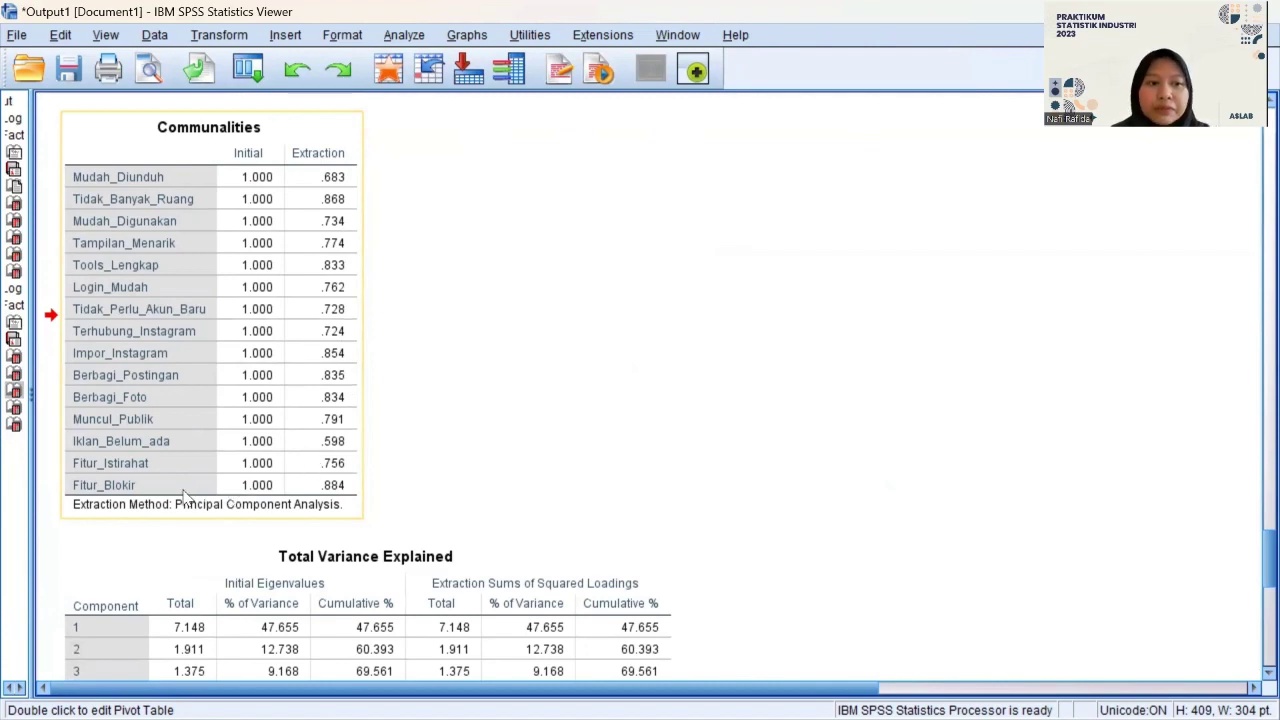
# Examine the Total Variance Explained table and compare it with the Component Matrix.
pyautogui.scroll(-5, 673, 358)
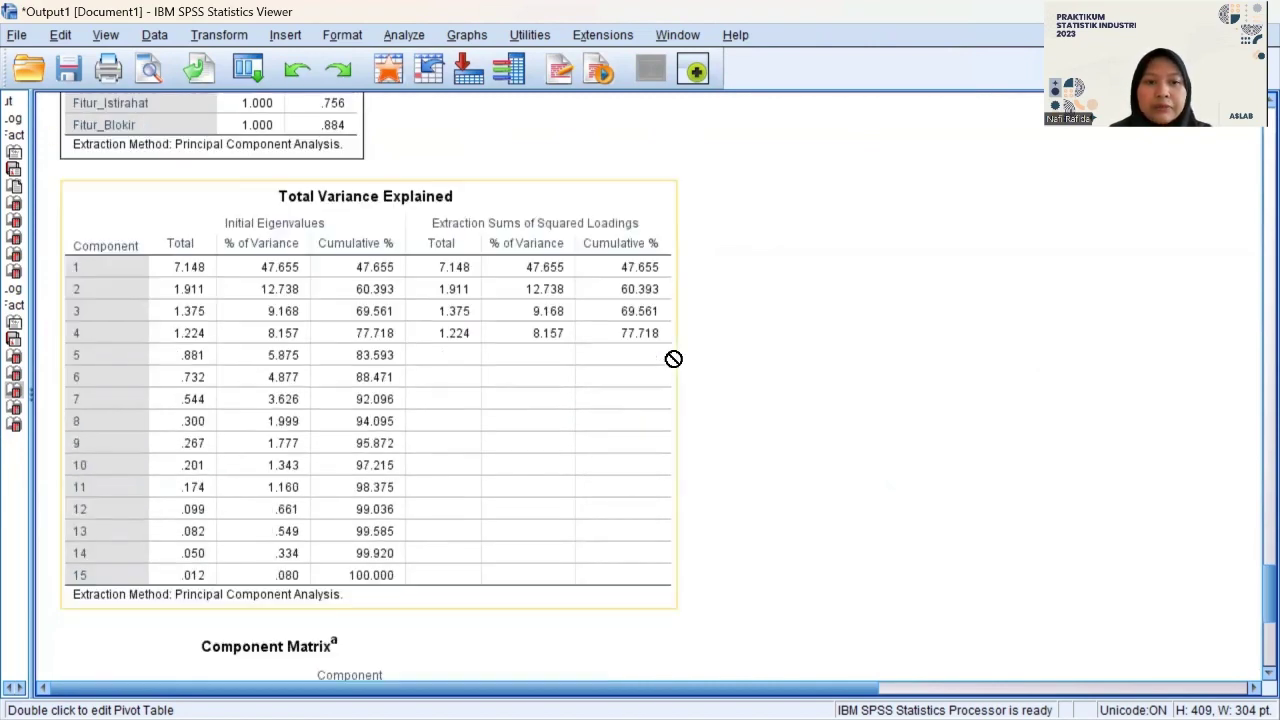
pyautogui.click(603, 343)
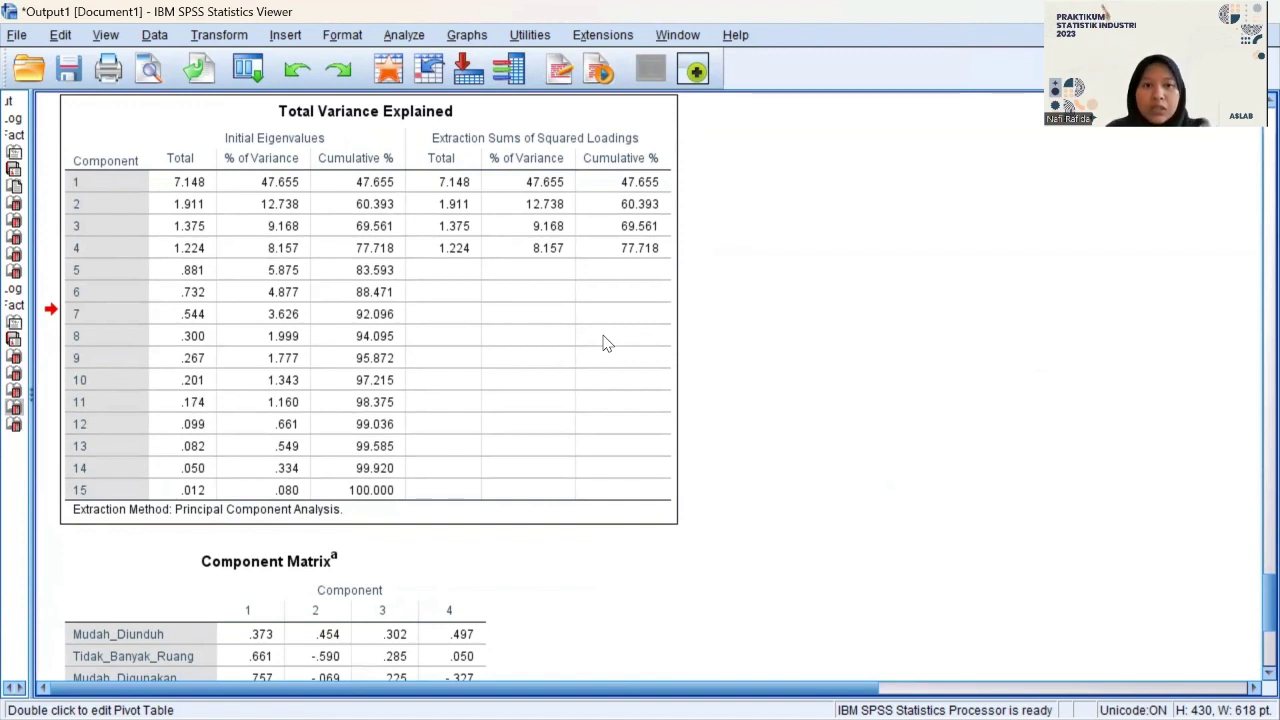
pyautogui.click(138, 192)
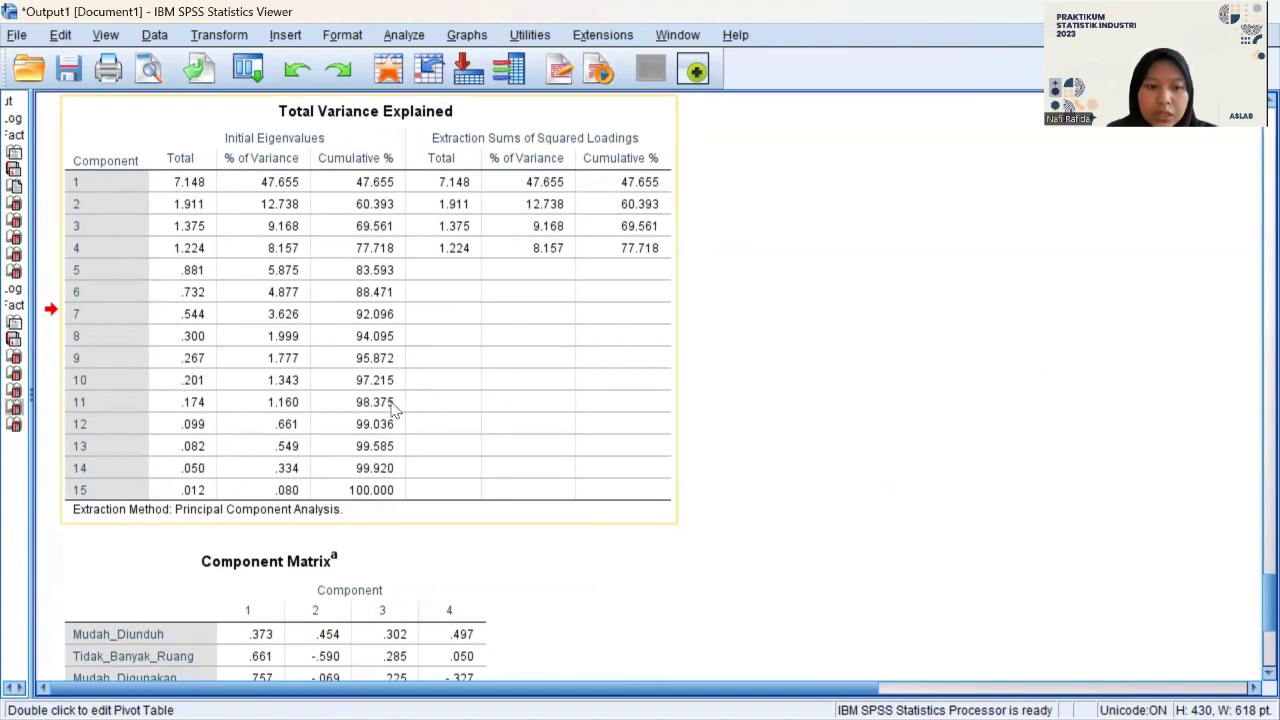
pyautogui.scroll(-3, 450, 385)
pyautogui.click(446, 398)
pyautogui.scroll(-3, 446, 400)
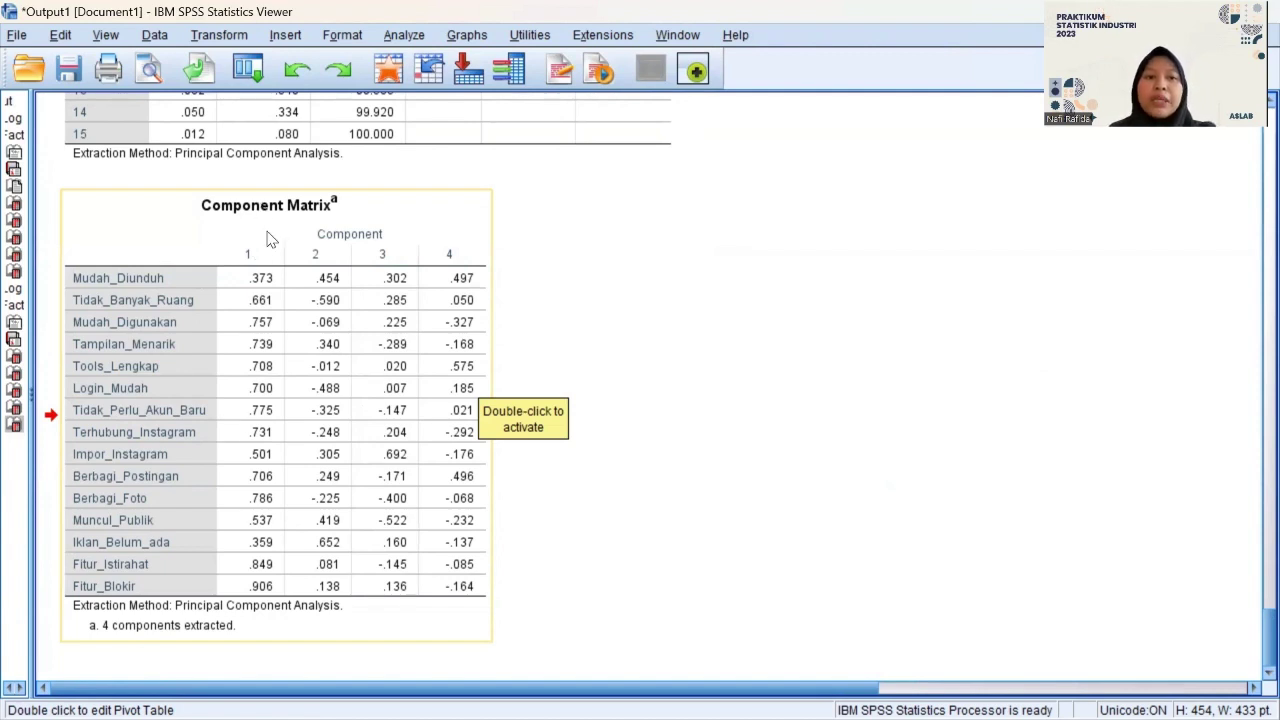
pyautogui.scroll(5, 418, 356)
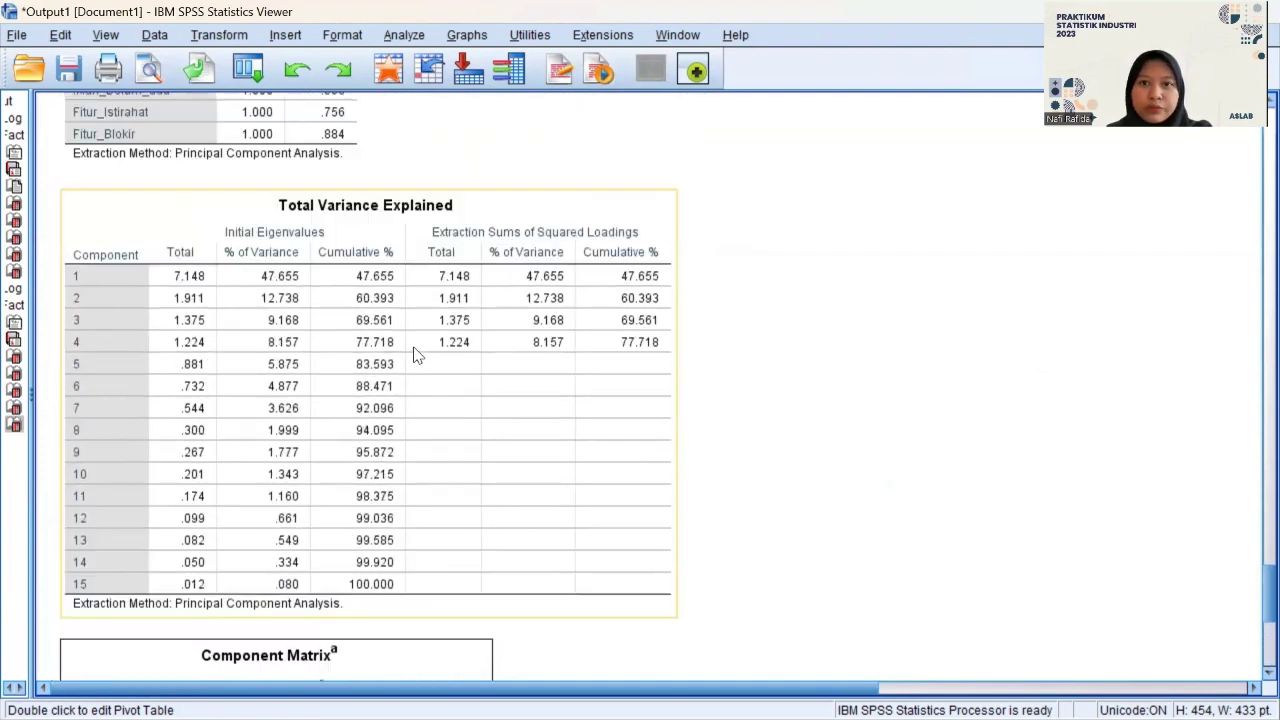
pyautogui.scroll(-5, 418, 356)
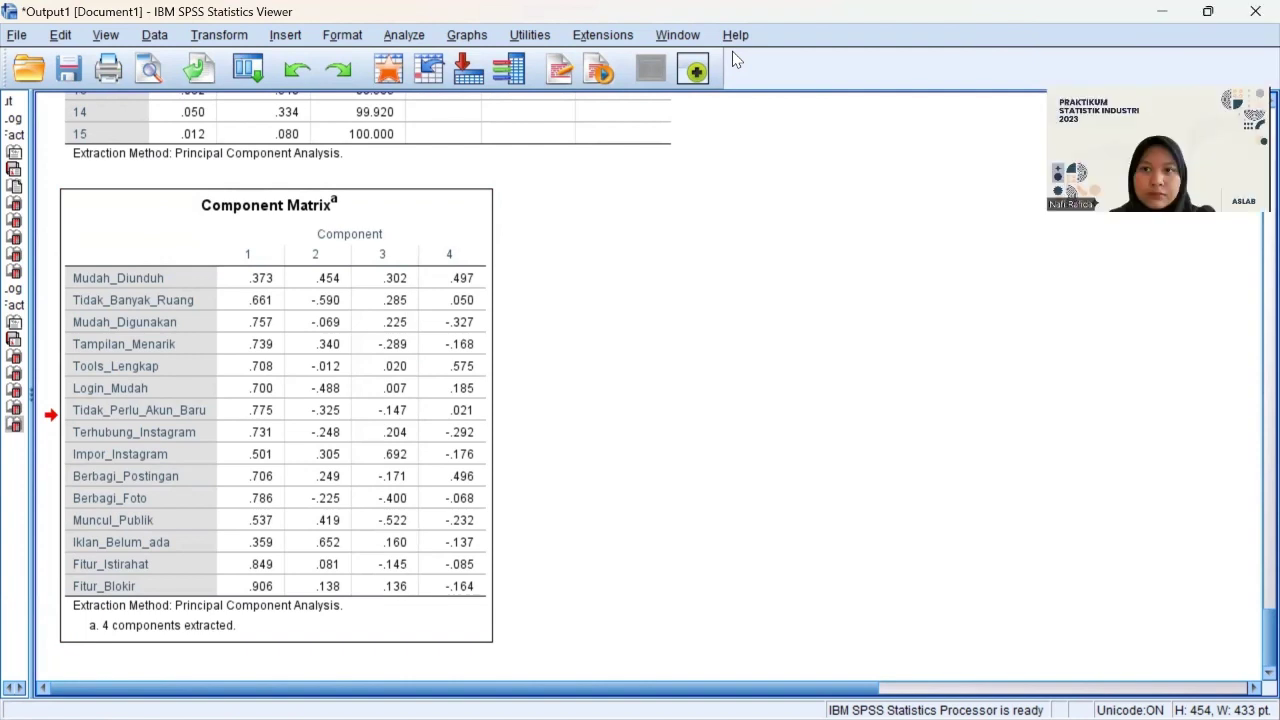
# Switch to the Word document SOAL Confirmatory Analysis and read its case description, answer scale and the Kepuasan Pengguna and Kepuasan Informasi questionnaire items.
pyautogui.click(673, 60)
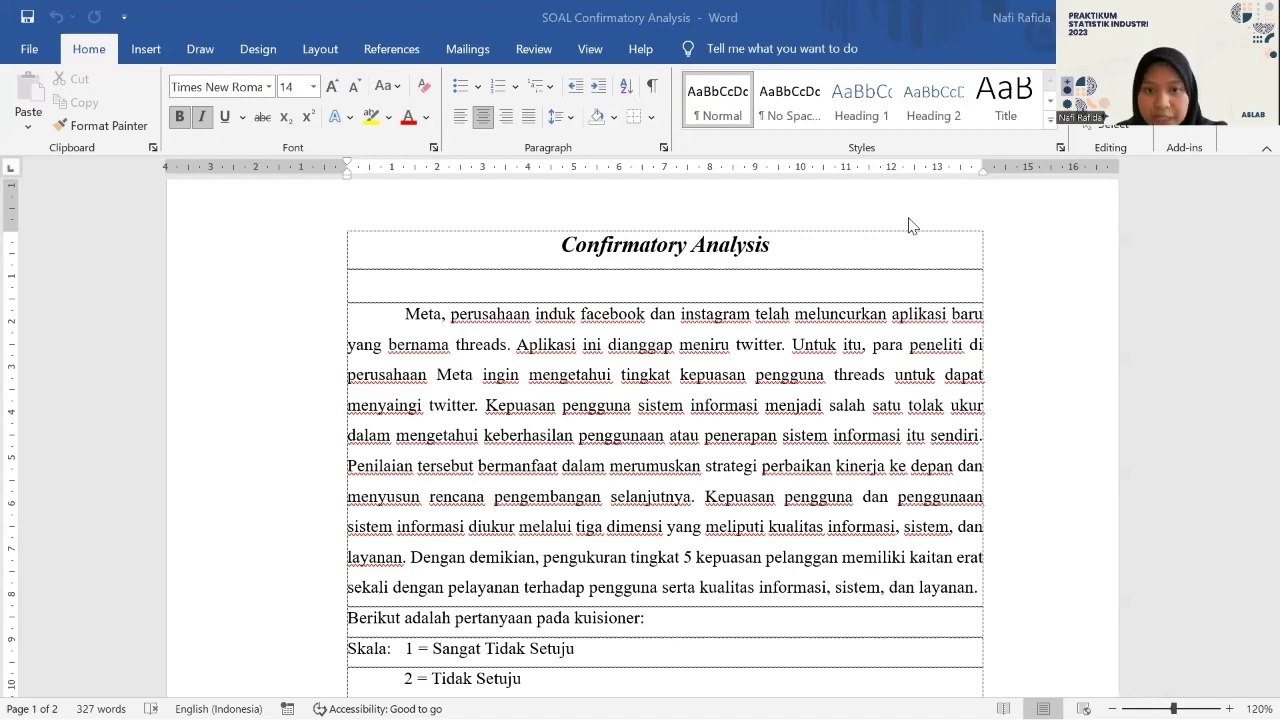
pyautogui.scroll(-2, 912, 226)
pyautogui.scroll(1, 912, 226)
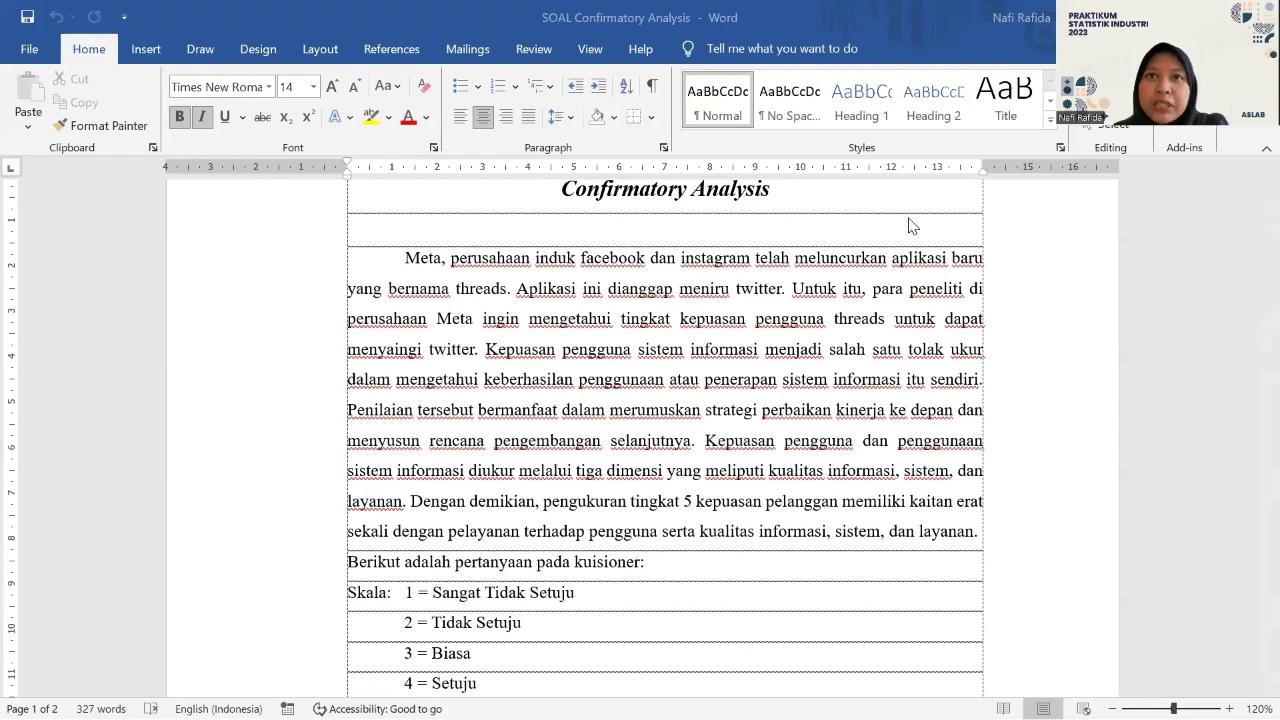
pyautogui.scroll(-5, 912, 226)
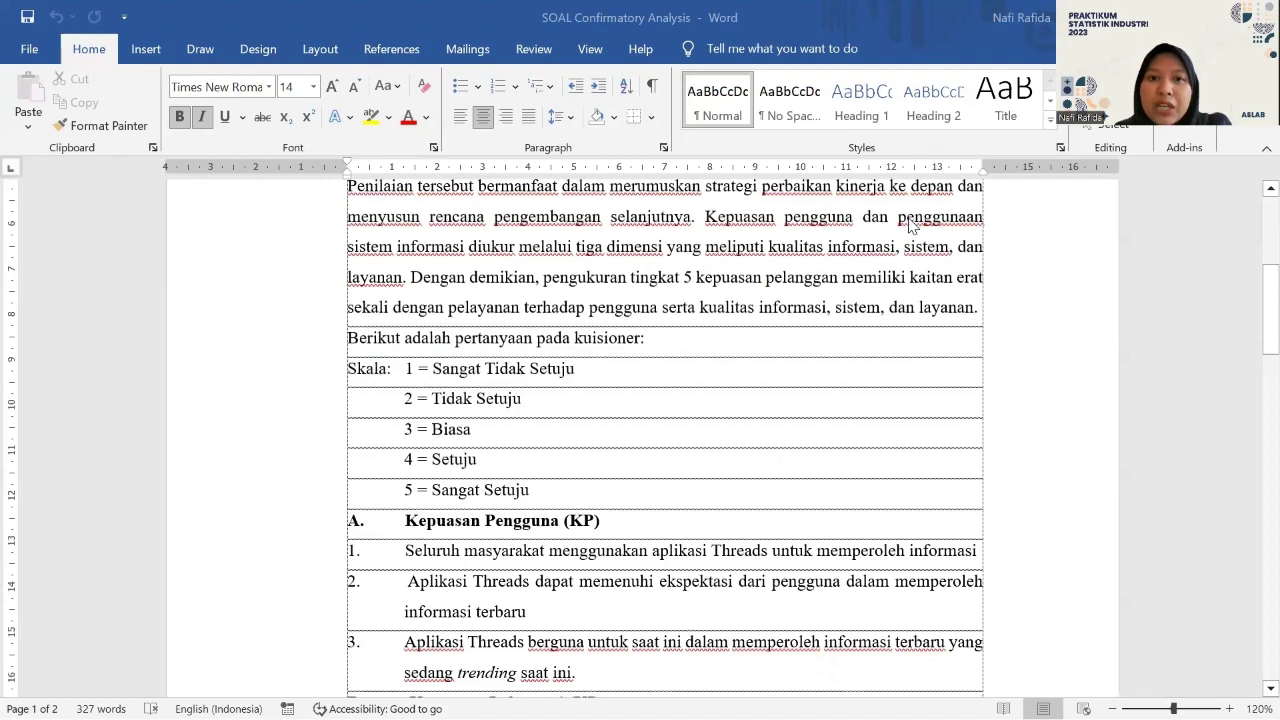
pyautogui.scroll(4, 912, 226)
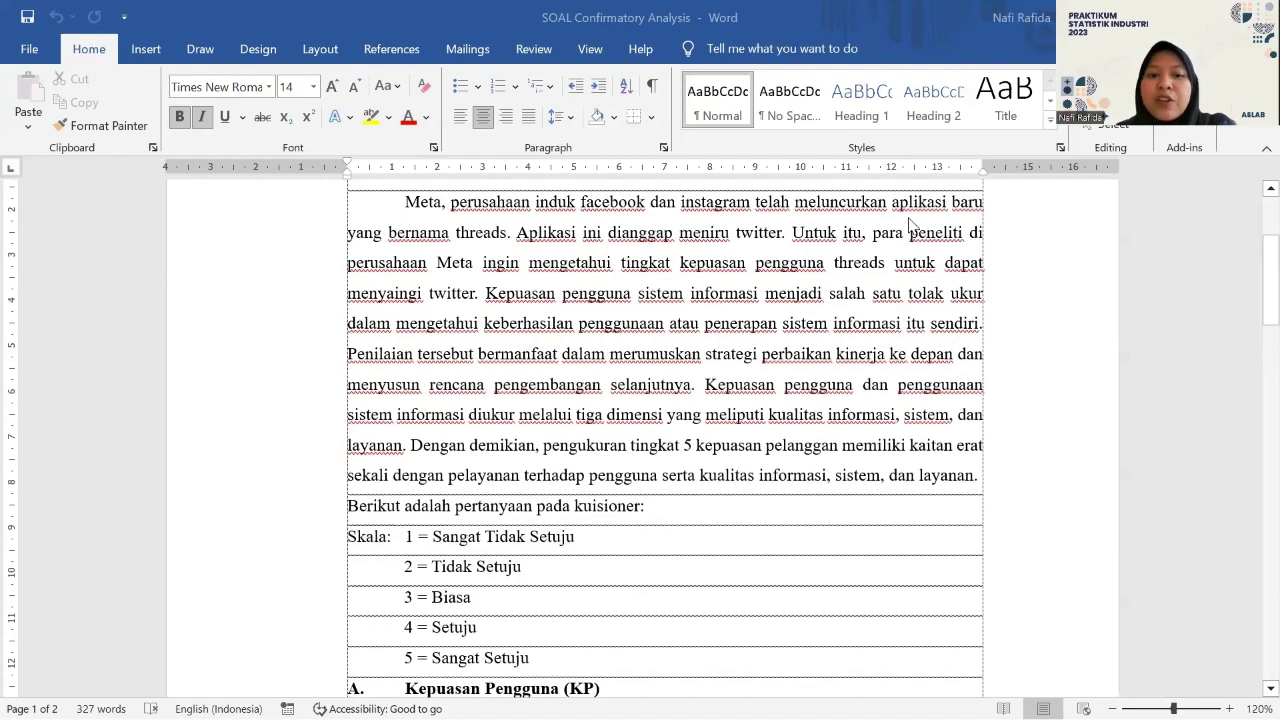
pyautogui.scroll(-10, 912, 226)
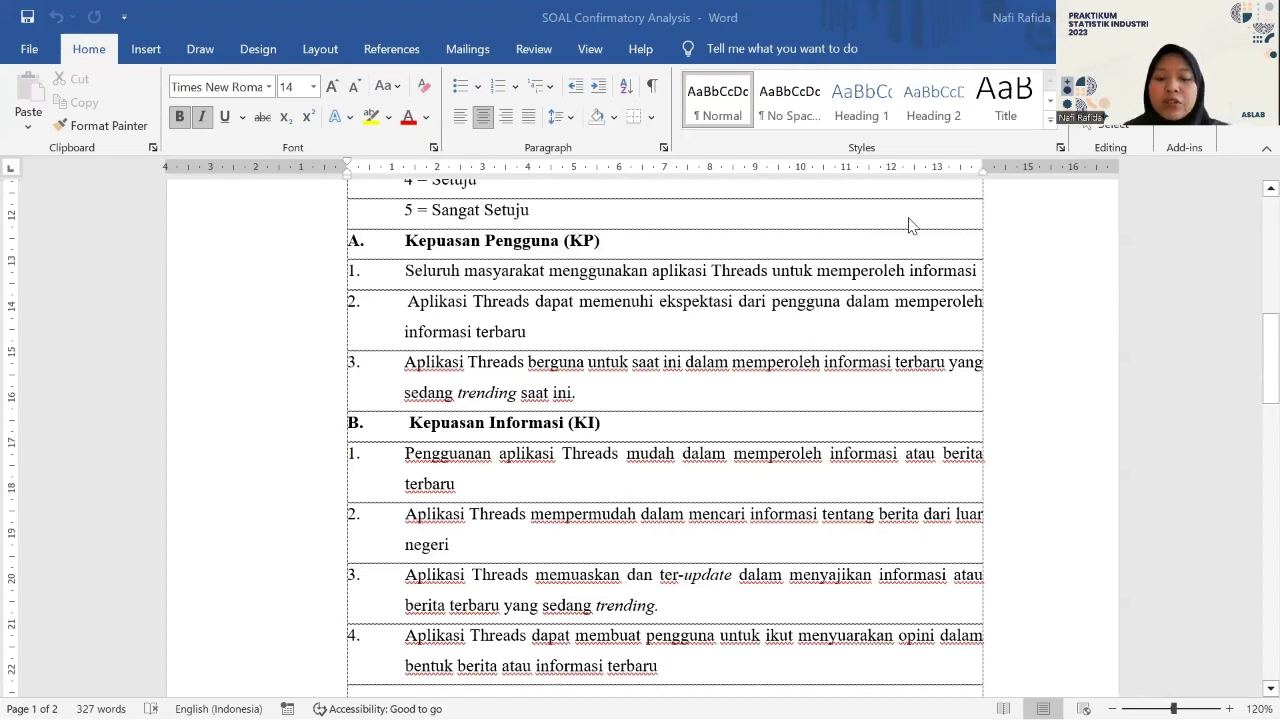
pyautogui.scroll(-1, 909, 226)
pyautogui.scroll(-3, 909, 226)
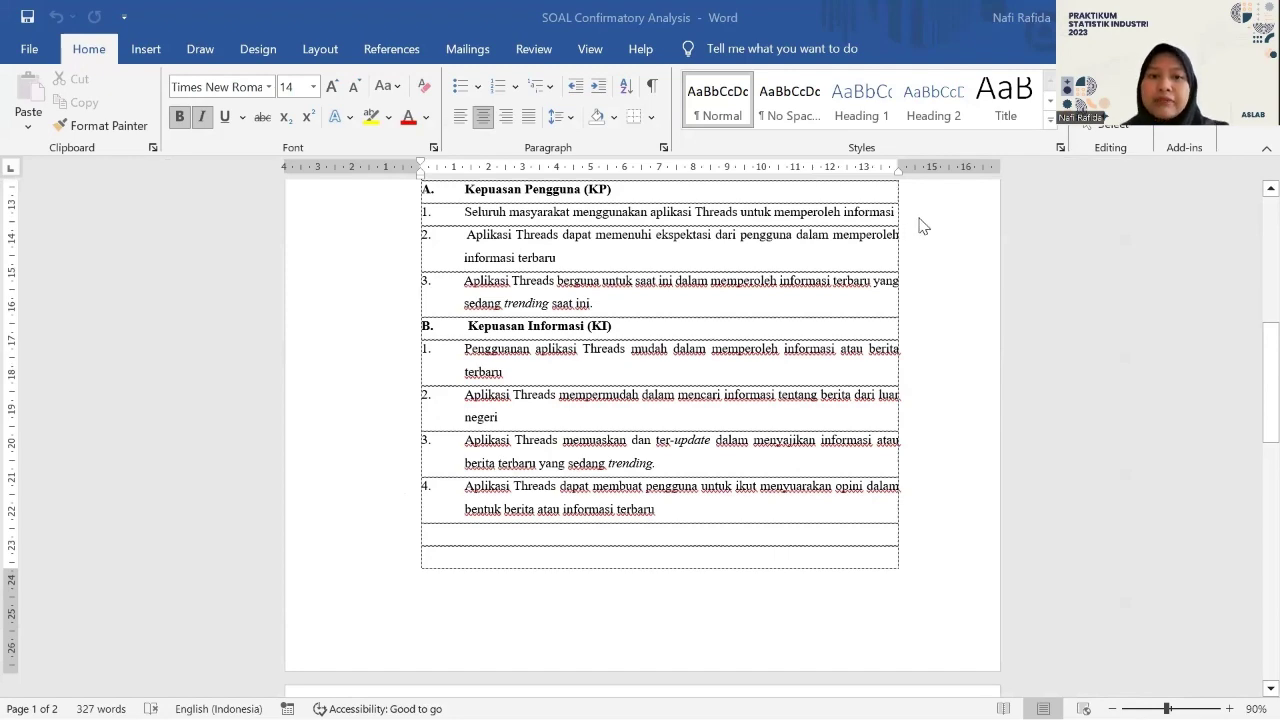
pyautogui.scroll(3, 922, 226)
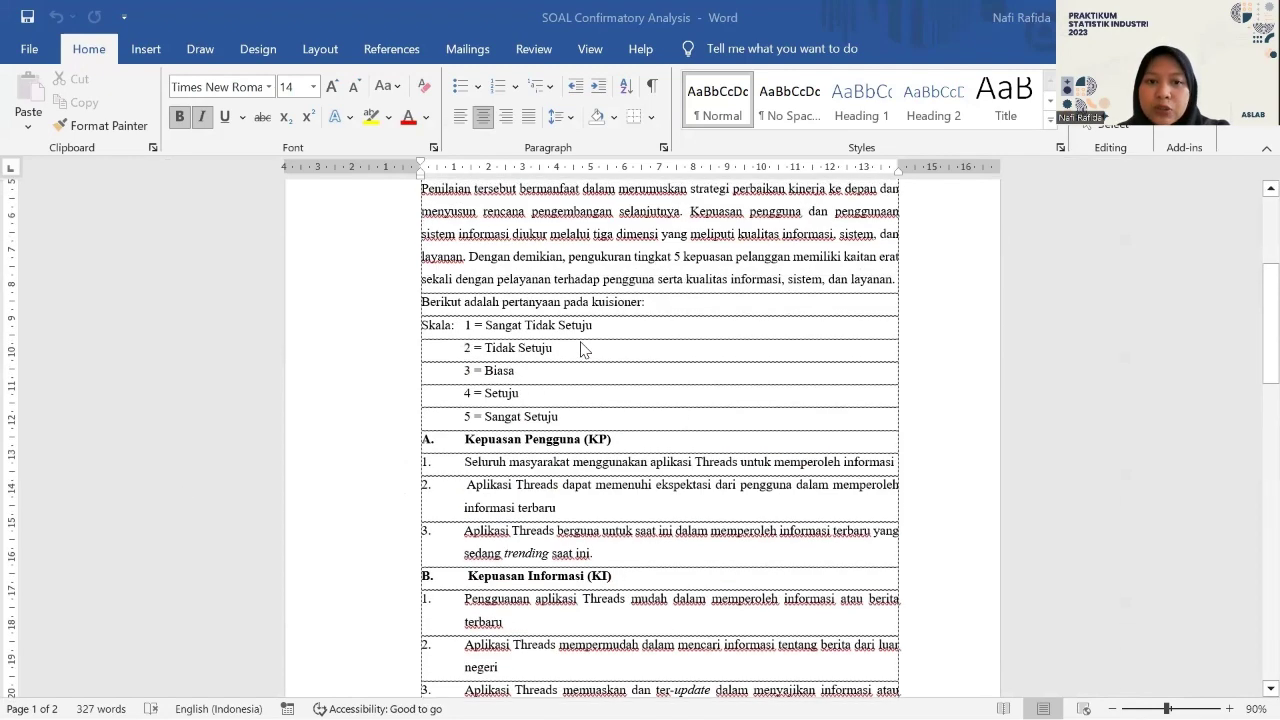
pyautogui.scroll(1, 592, 374)
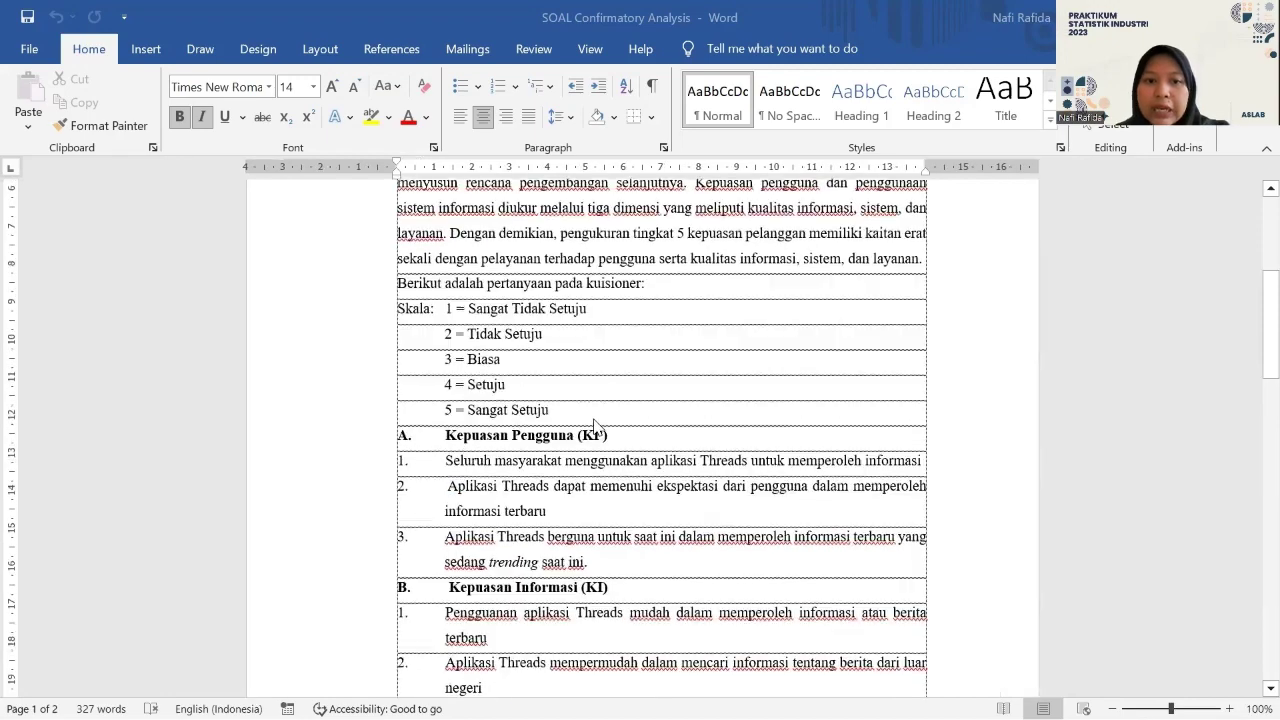
pyautogui.keyDown('ctrl'); pyautogui.scroll(1, 557, 373); pyautogui.keyUp('ctrl')
pyautogui.scroll(-1, 560, 372)
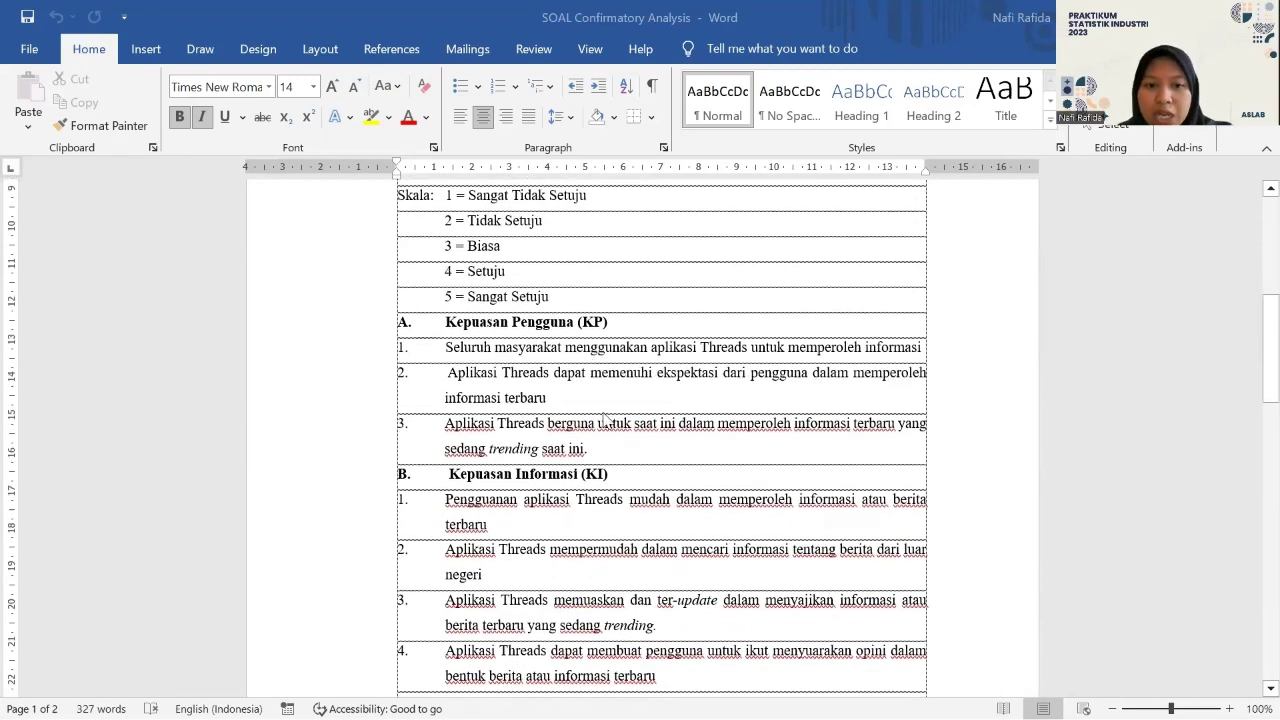
# Read the Kualitas Sistem and Kualitas Layanan questionnaire items and review the Kepuasan Pengguna and Kepuasan Informasi items again.
pyautogui.scroll(-4, 615, 480)
pyautogui.scroll(-6, 615, 480)
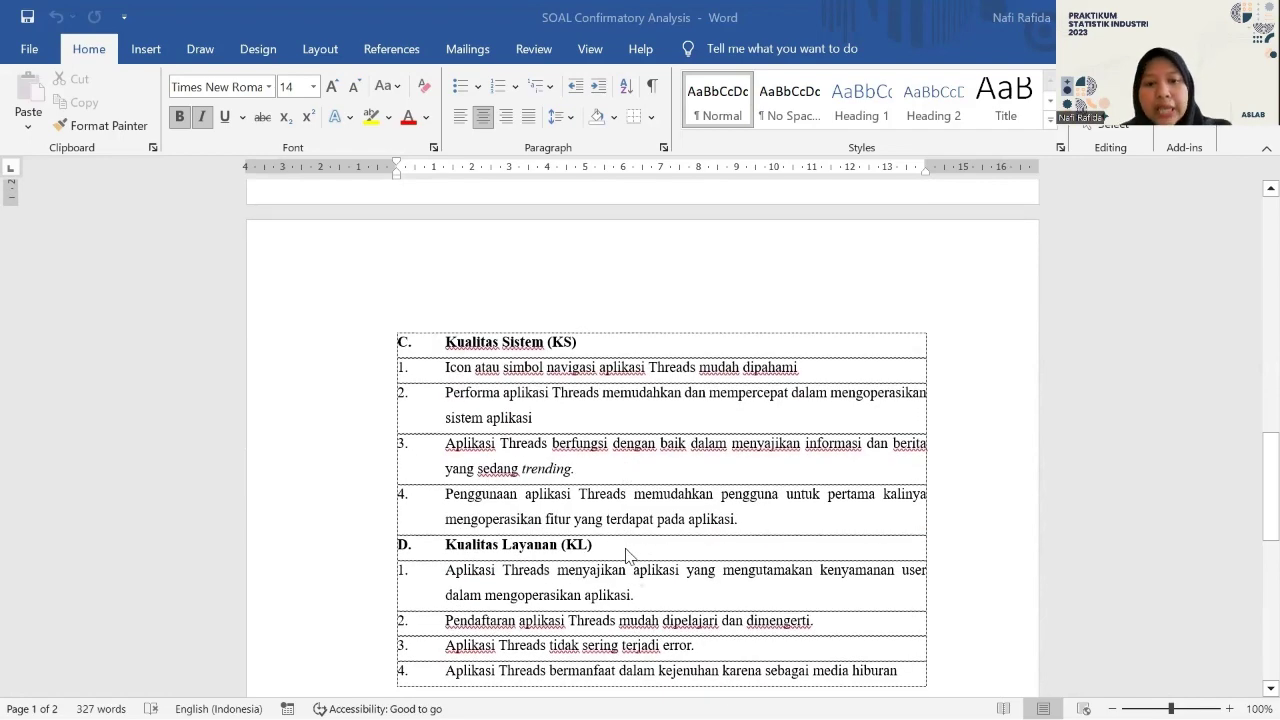
pyautogui.scroll(6, 627, 555)
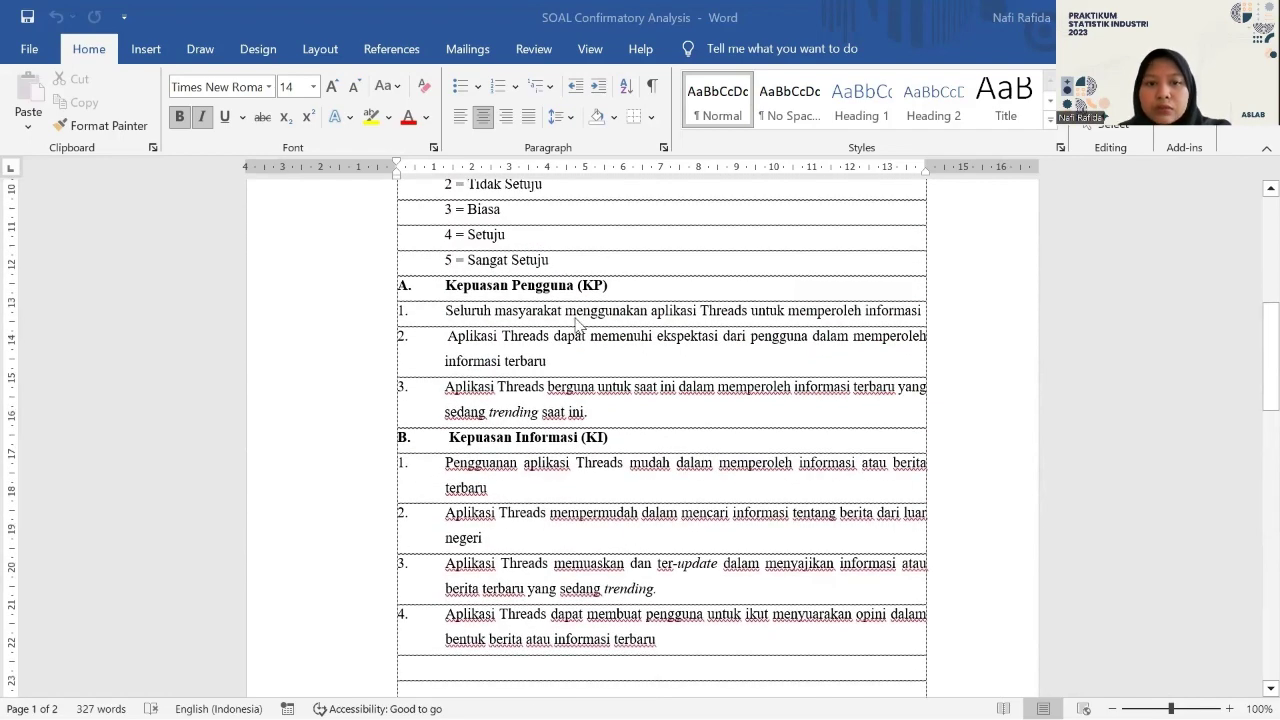
pyautogui.click(465, 322)
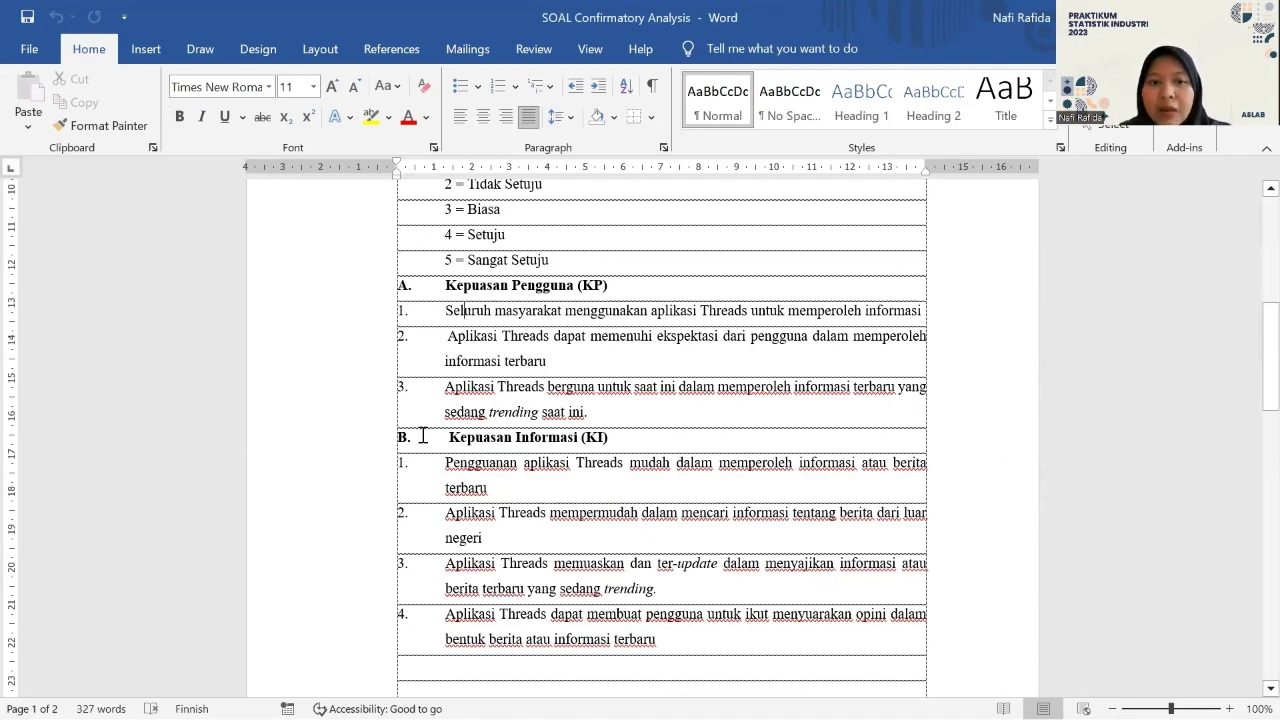
pyautogui.scroll(-6, 433, 399)
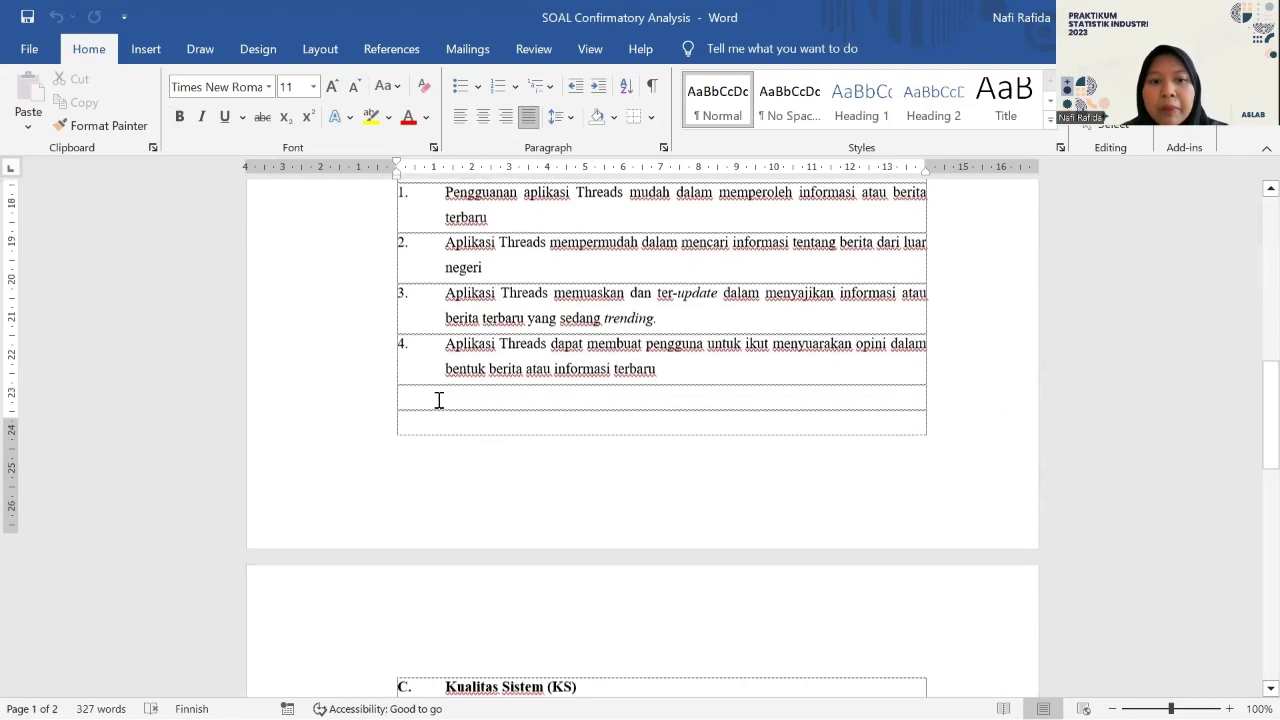
pyautogui.scroll(3, 438, 400)
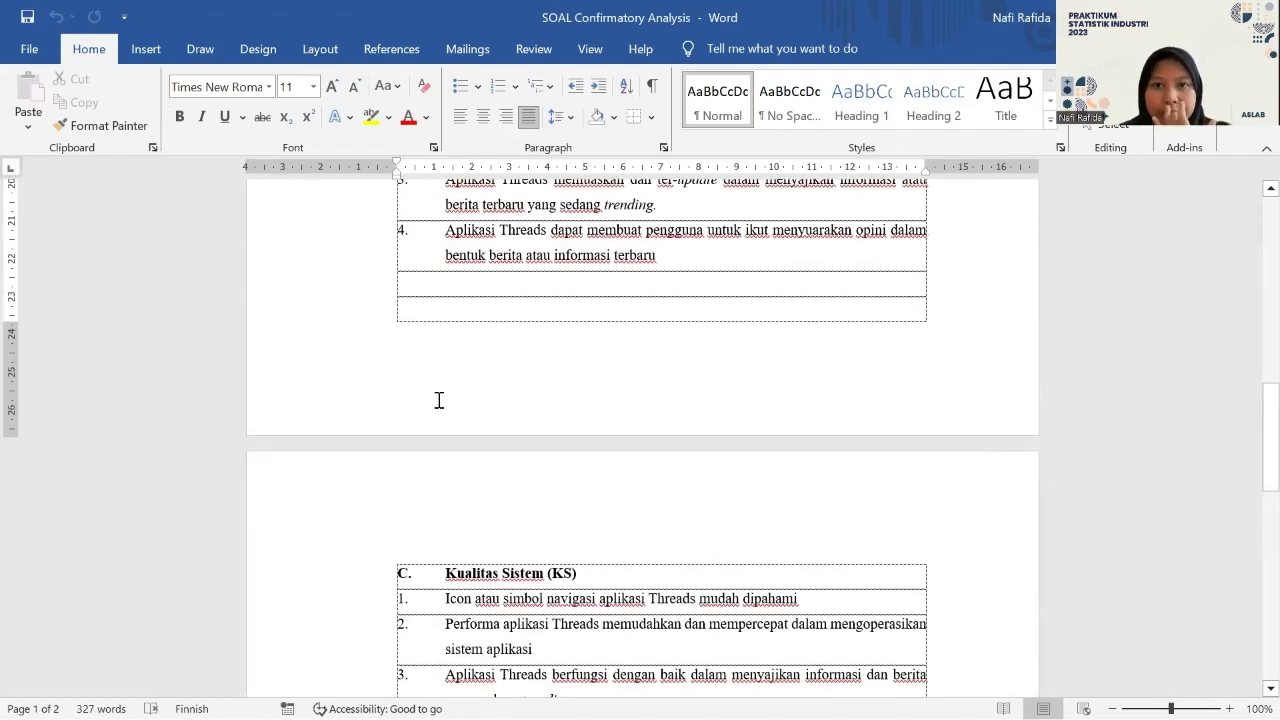
pyautogui.scroll(2, 438, 400)
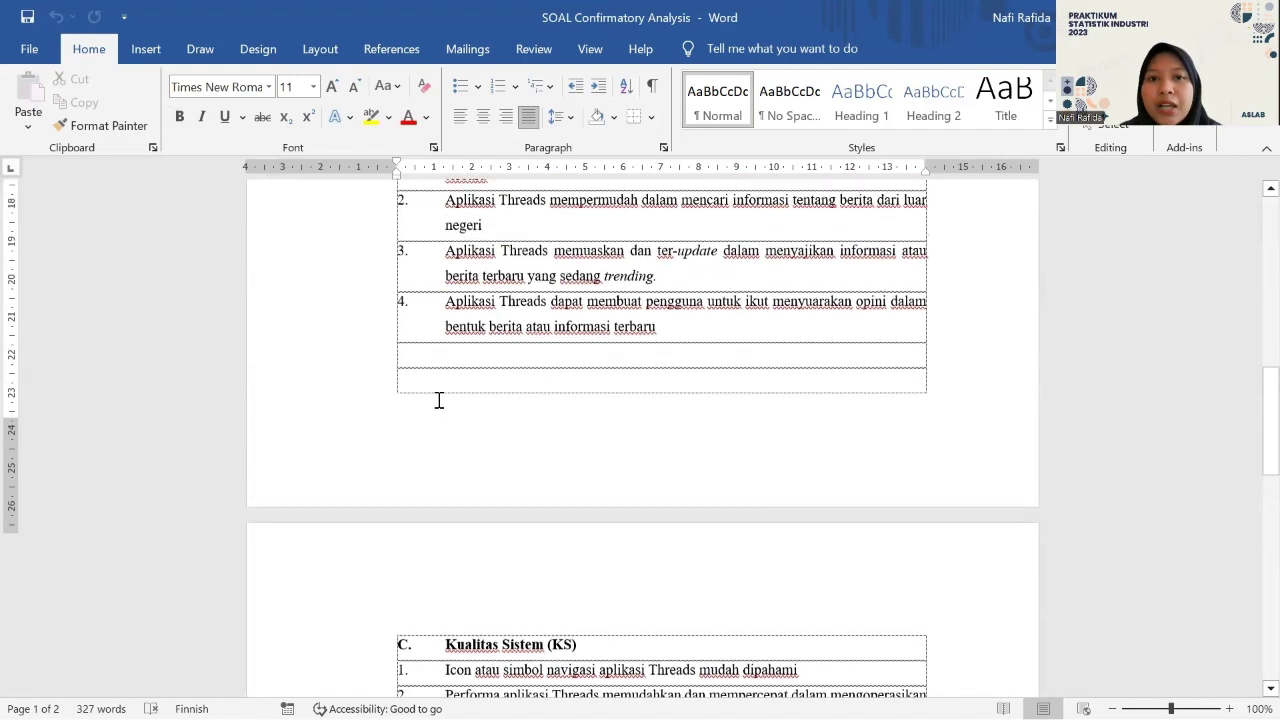
pyautogui.scroll(2, 438, 400)
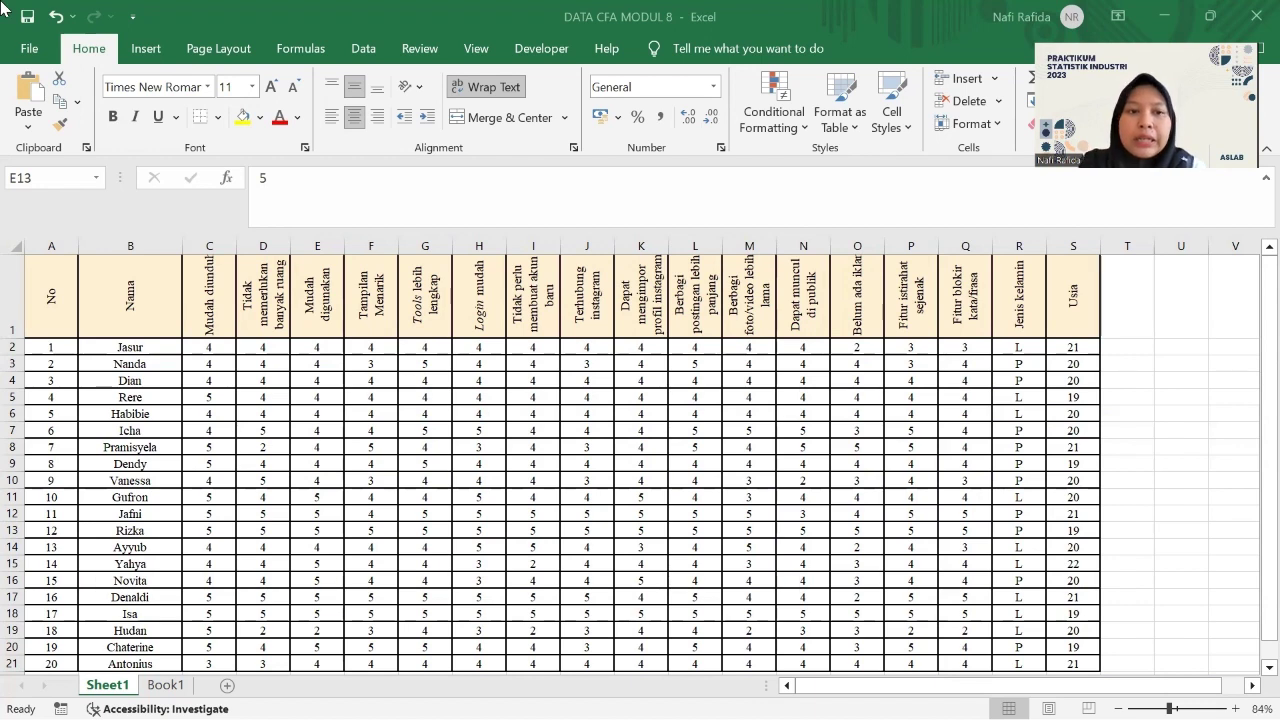
# In the Excel workbook DATA CFA MODUL 8, examine the questionnaire data and the KP, KI, KS and KL indicator codes in row 22.
pyautogui.scroll(-2, 266, 352)
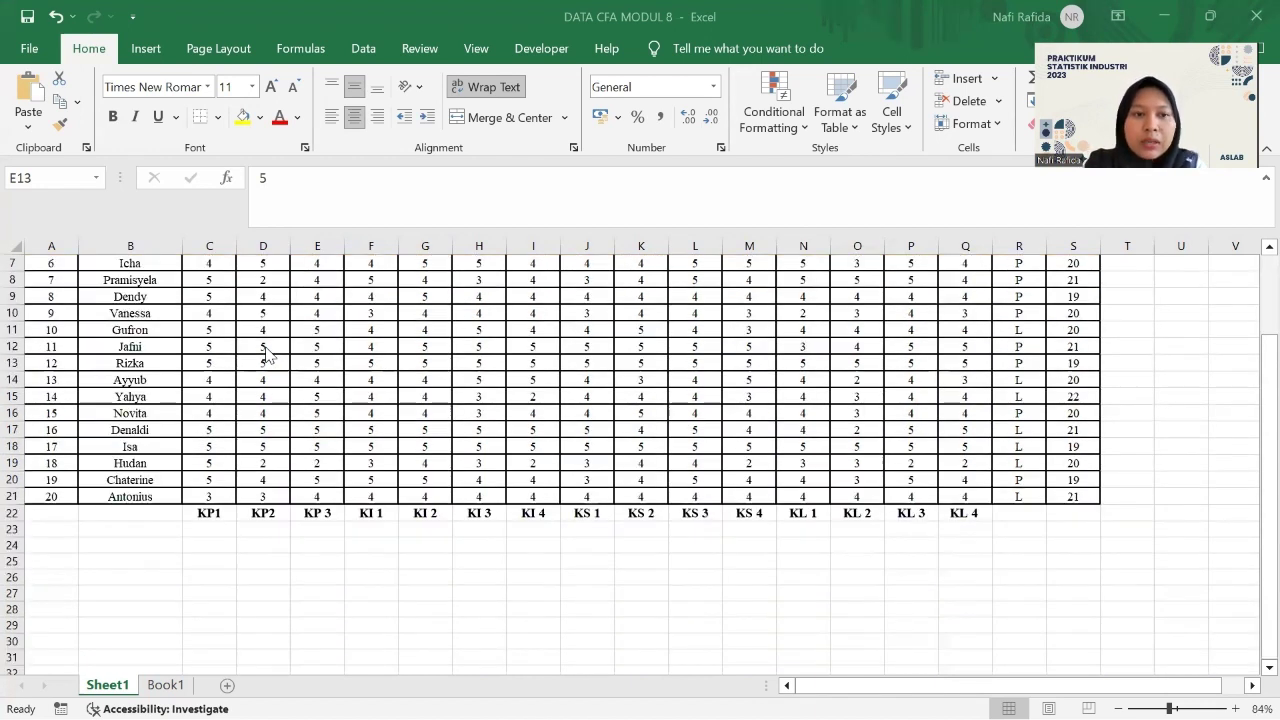
pyautogui.scroll(2, 266, 352)
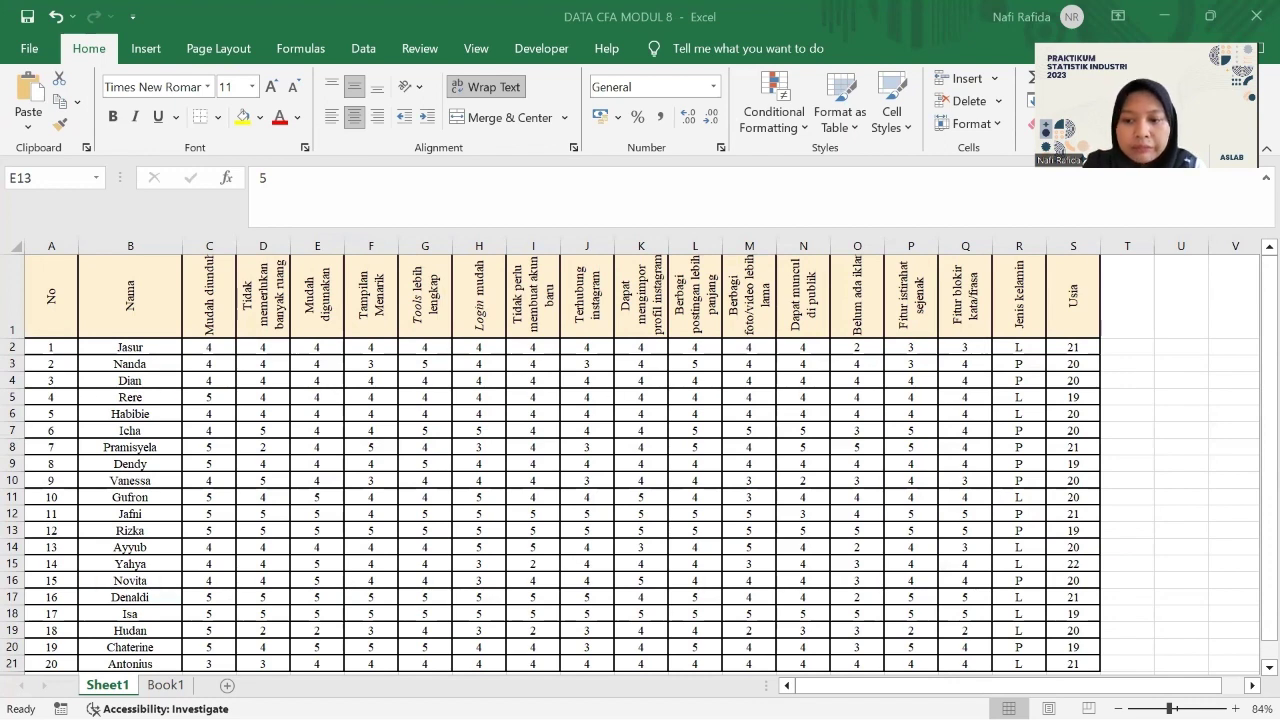
pyautogui.scroll(-1, 74, 439)
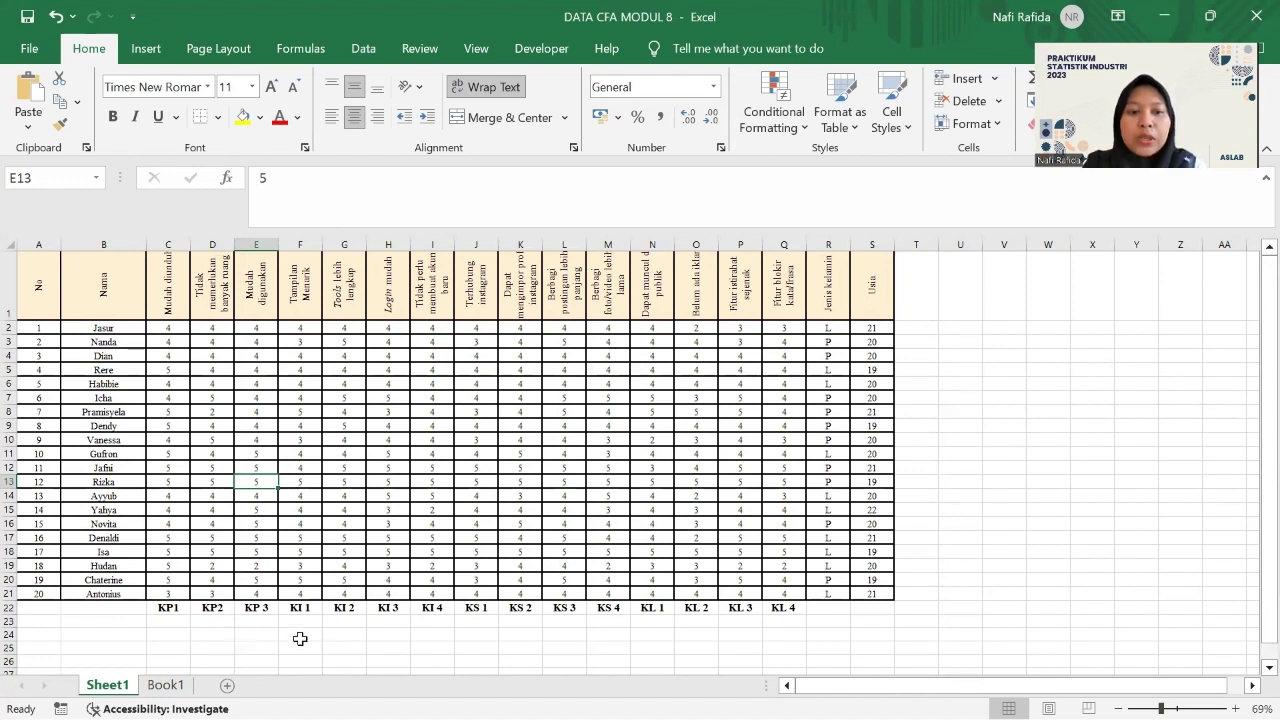
pyautogui.click(174, 607)
pyautogui.click(262, 609)
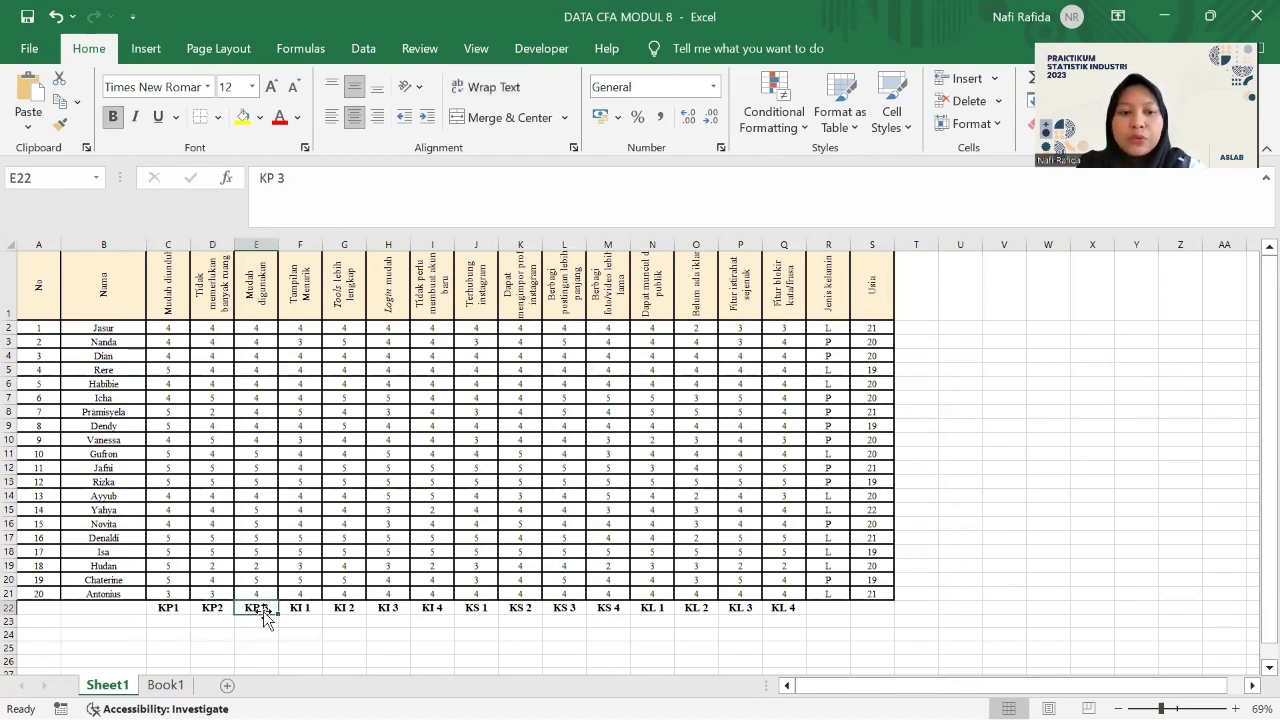
pyautogui.click(300, 608)
pyautogui.click(386, 608)
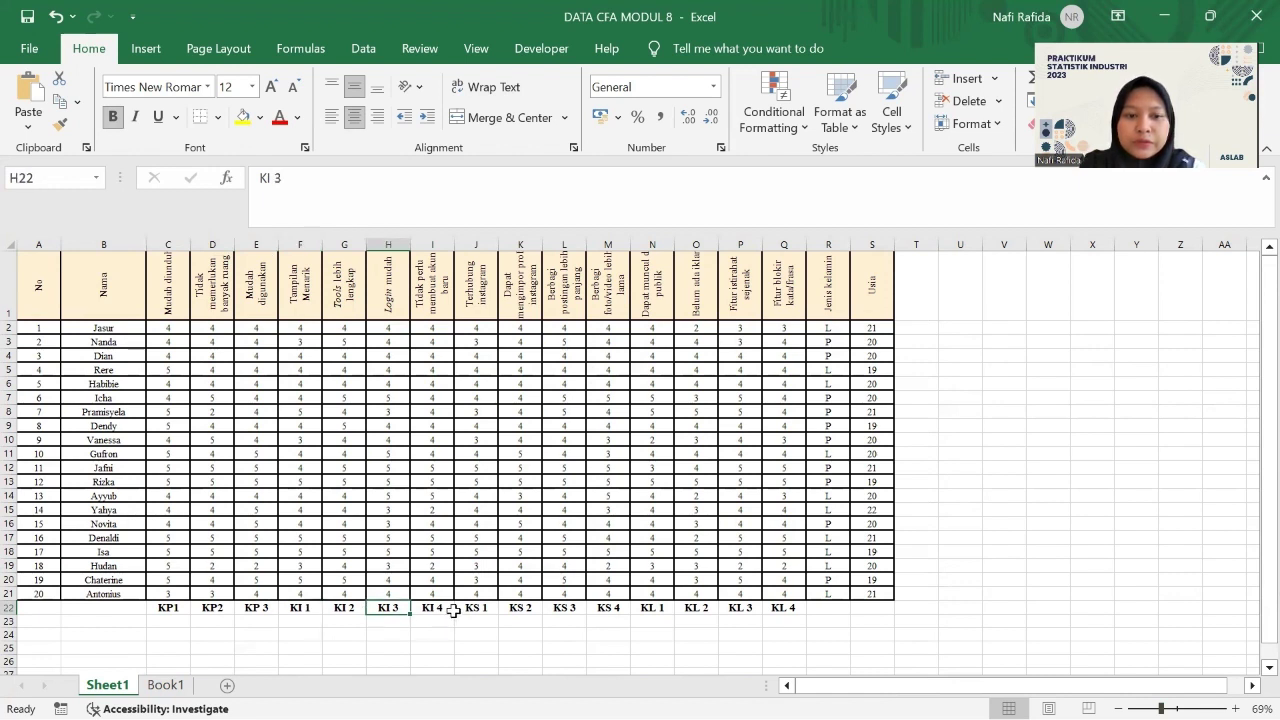
pyautogui.click(451, 609)
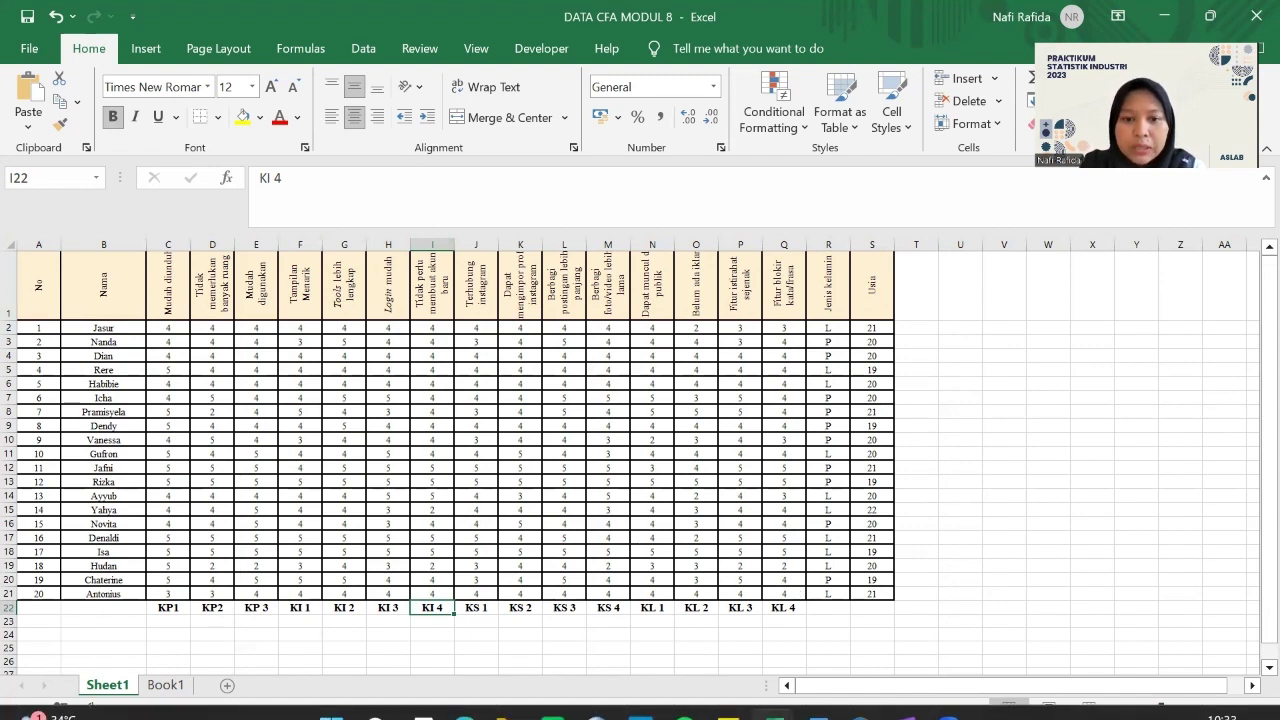
# Switch to the MODUL 8 CFA workbook and look through its data columns from KP1 to KL 4.
pyautogui.moveTo(771, 697)
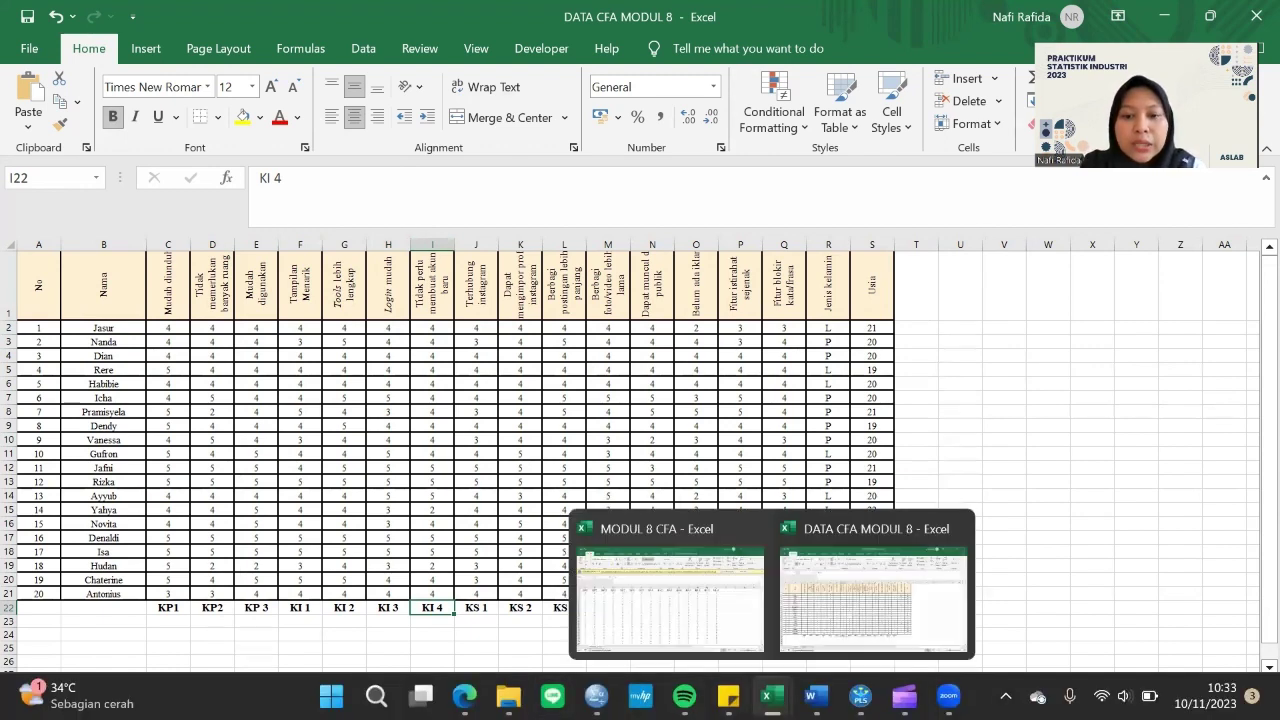
pyautogui.click(724, 617)
pyautogui.click(290, 474)
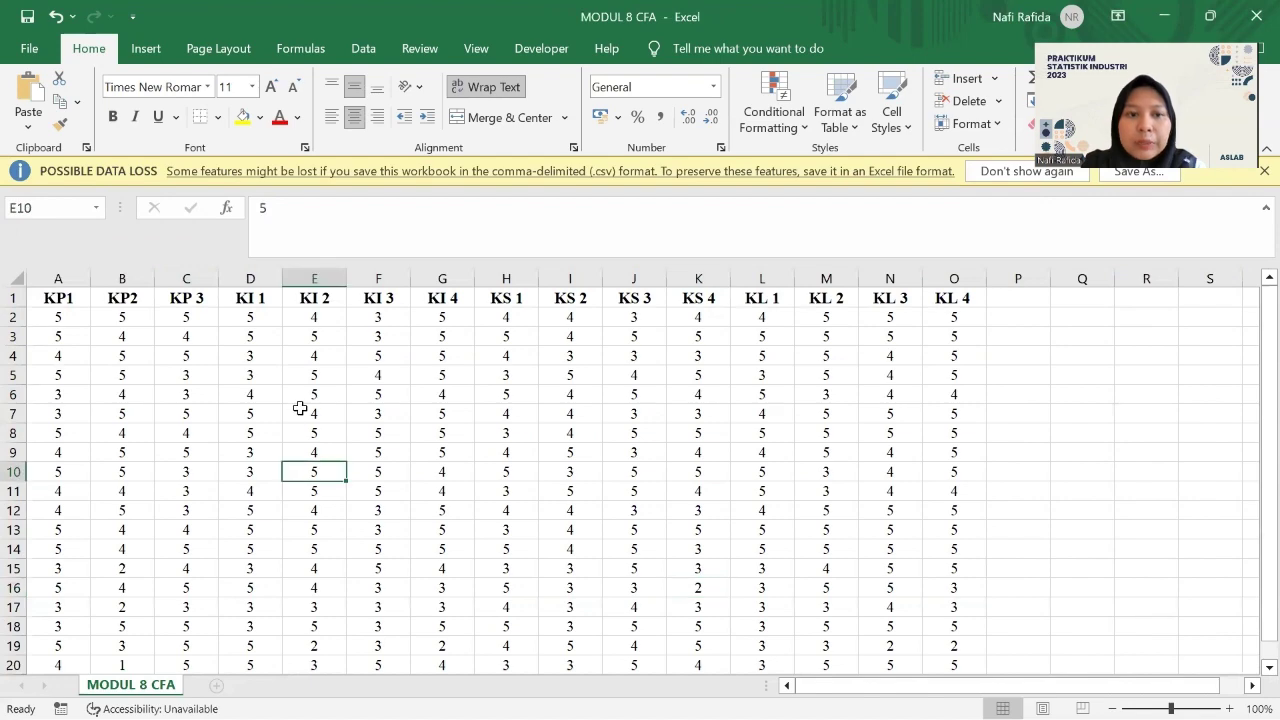
pyautogui.scroll(-2, 300, 408)
pyautogui.scroll(2, 300, 408)
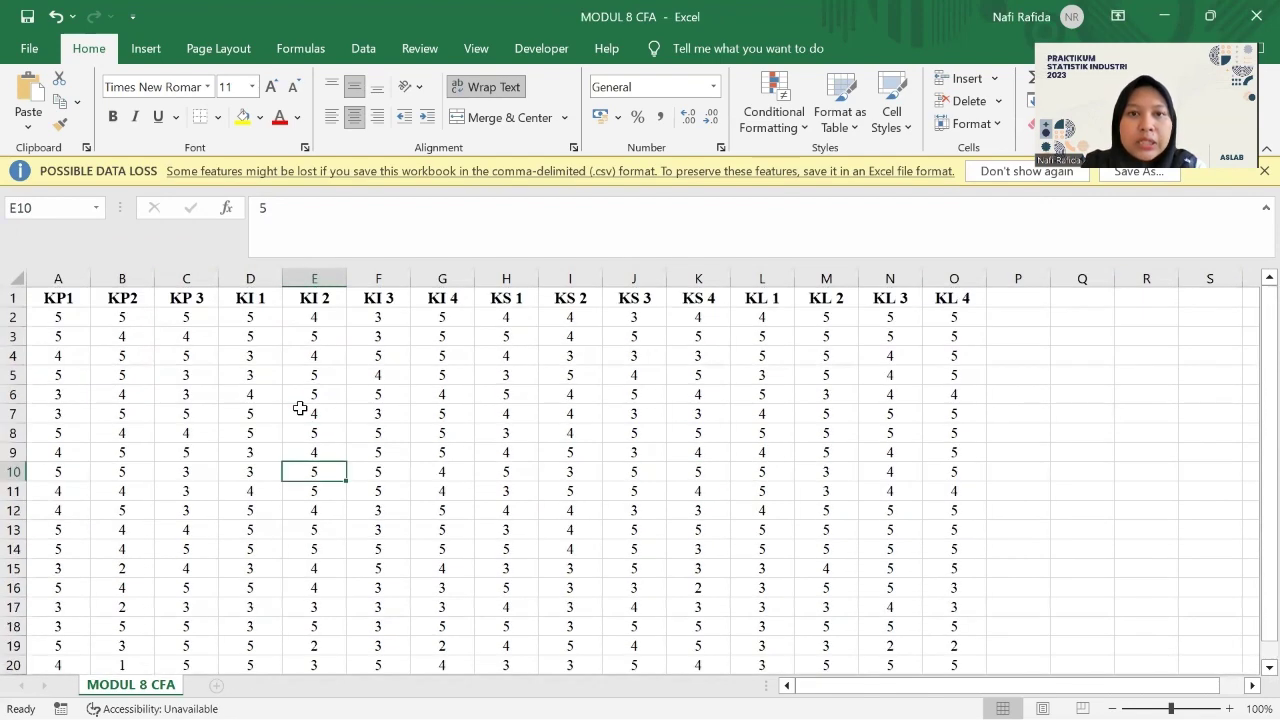
# Check the CSV (Comma delimited) file type in the workbook's save options and return to the sheet without saving.
pyautogui.click(29, 48)
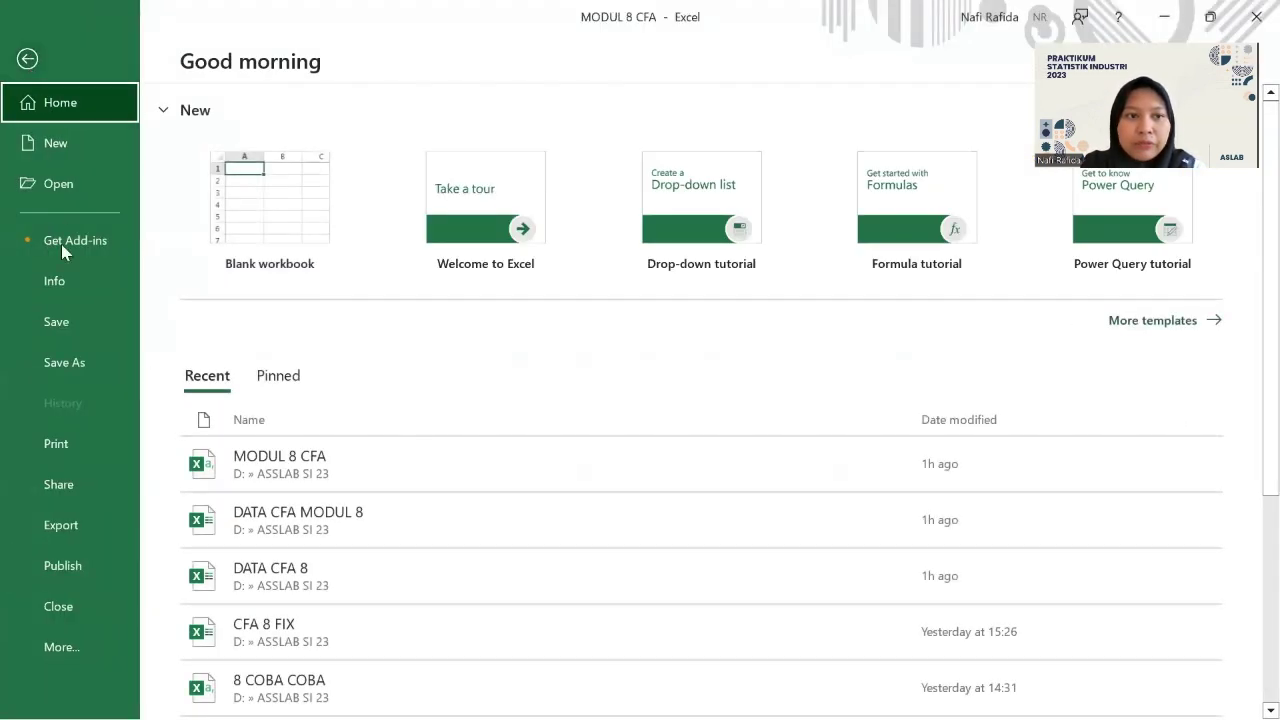
pyautogui.click(88, 358)
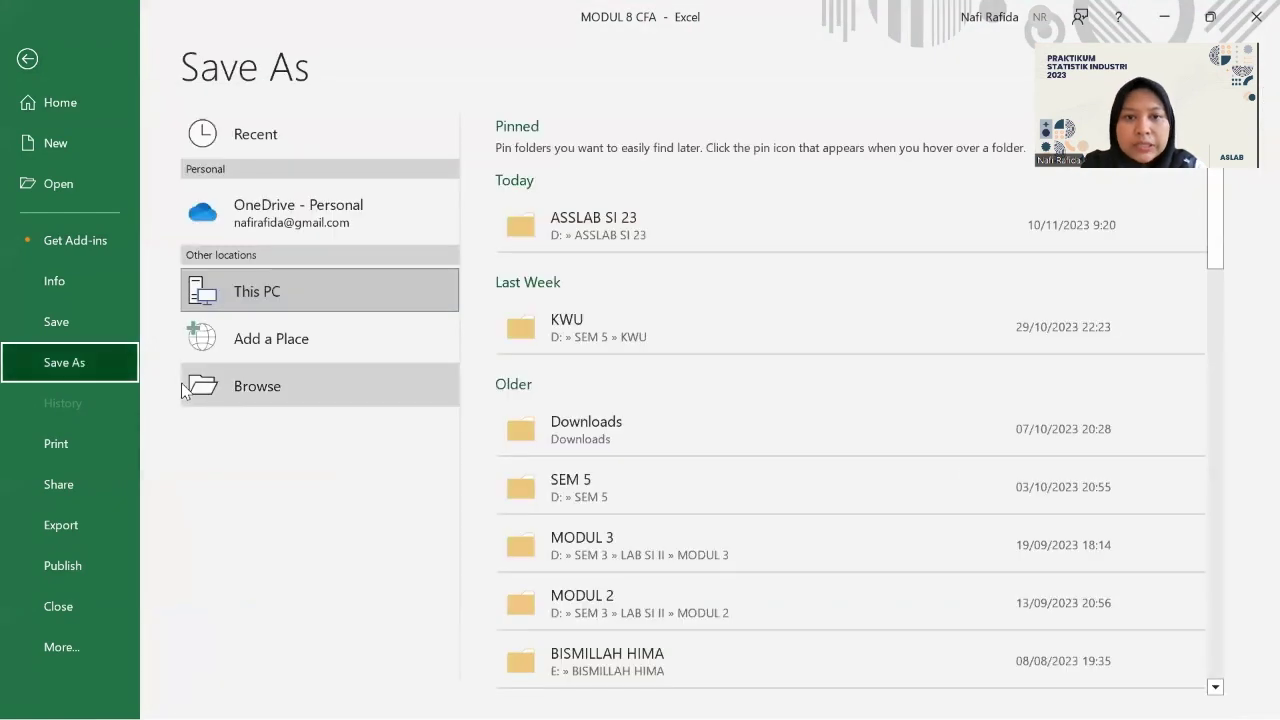
pyautogui.click(605, 495)
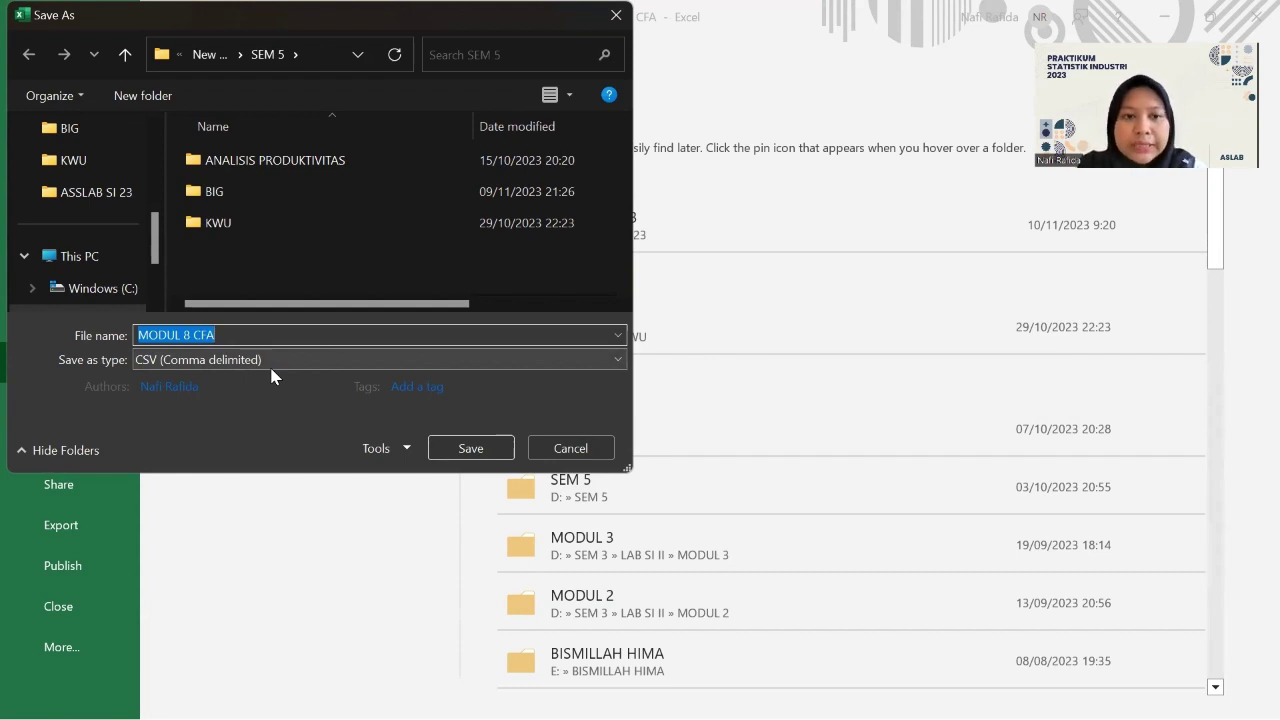
pyautogui.click(571, 450)
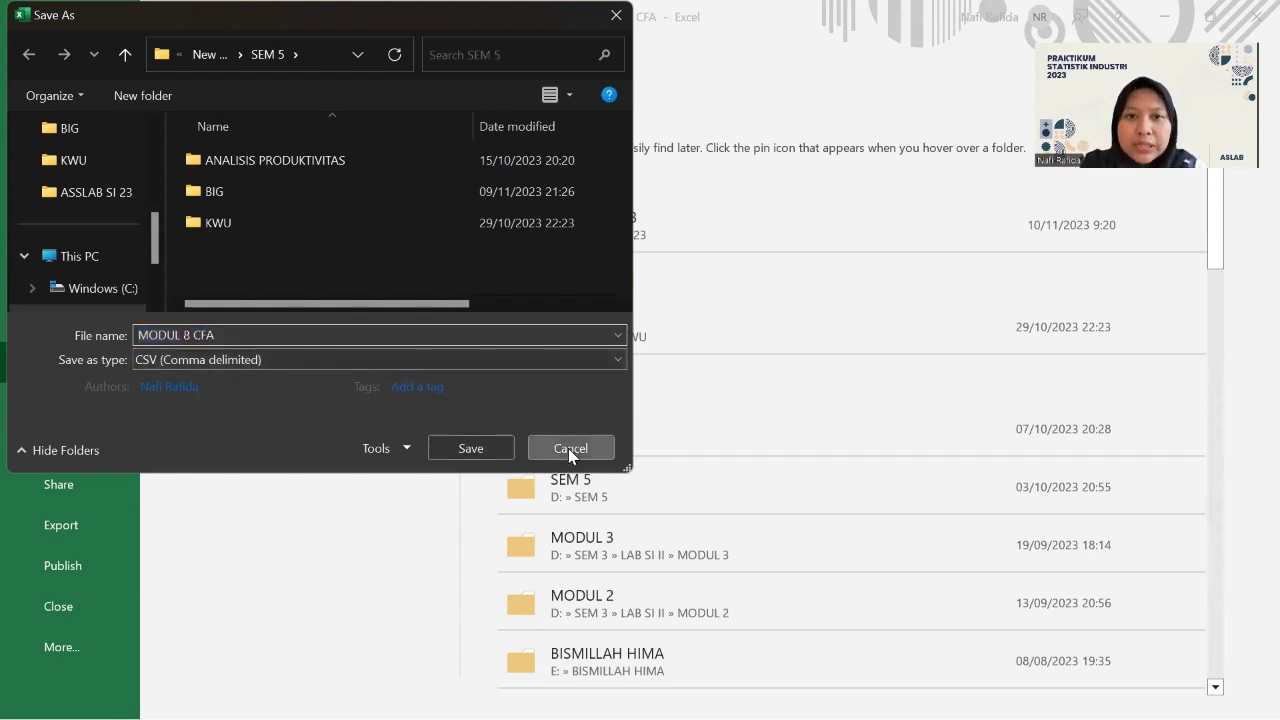
pyautogui.click(55, 55)
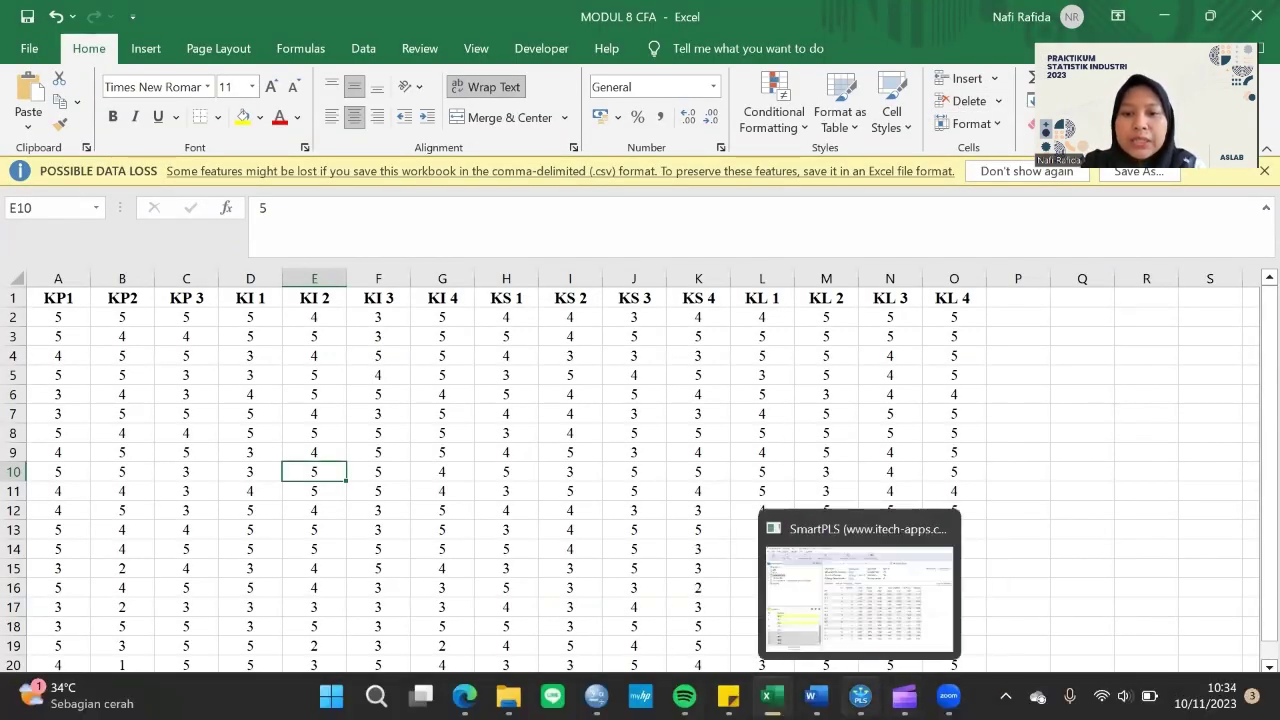
# Switch to SmartPLS and create a new project named MOD 8 23.
pyautogui.click(860, 697)
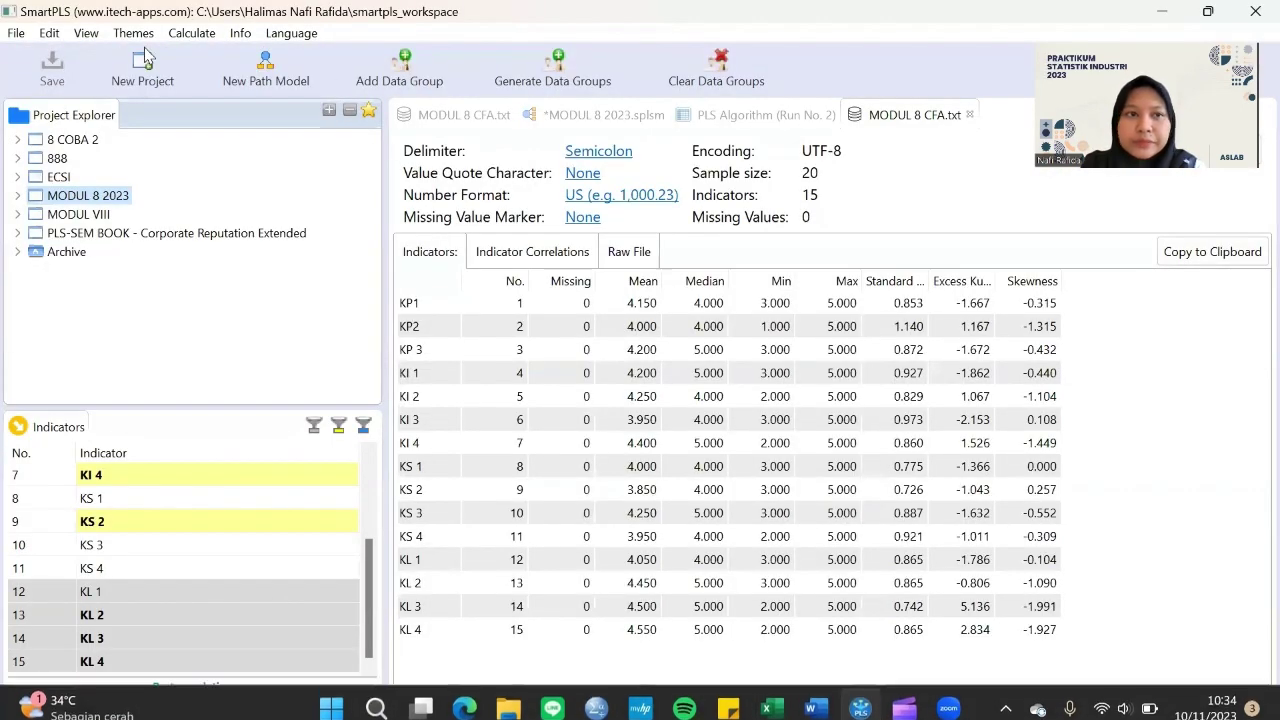
pyautogui.click(146, 76)
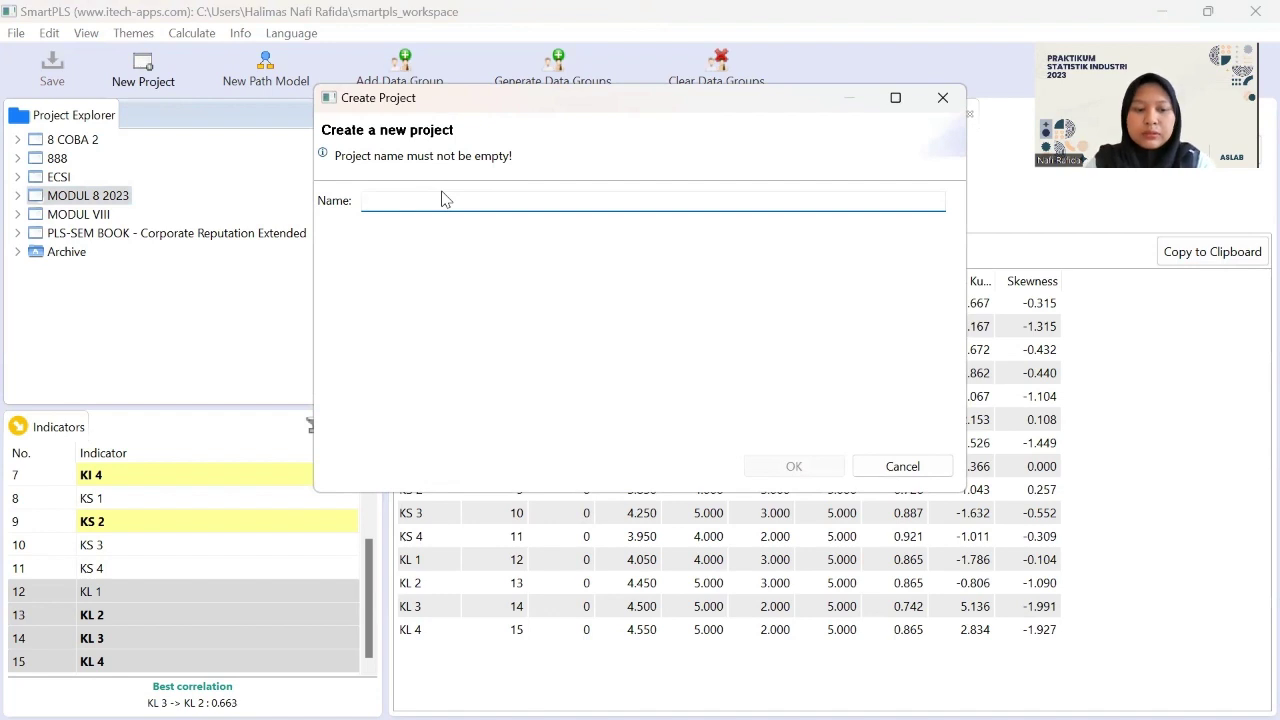
pyautogui.write('MOD 8 23')
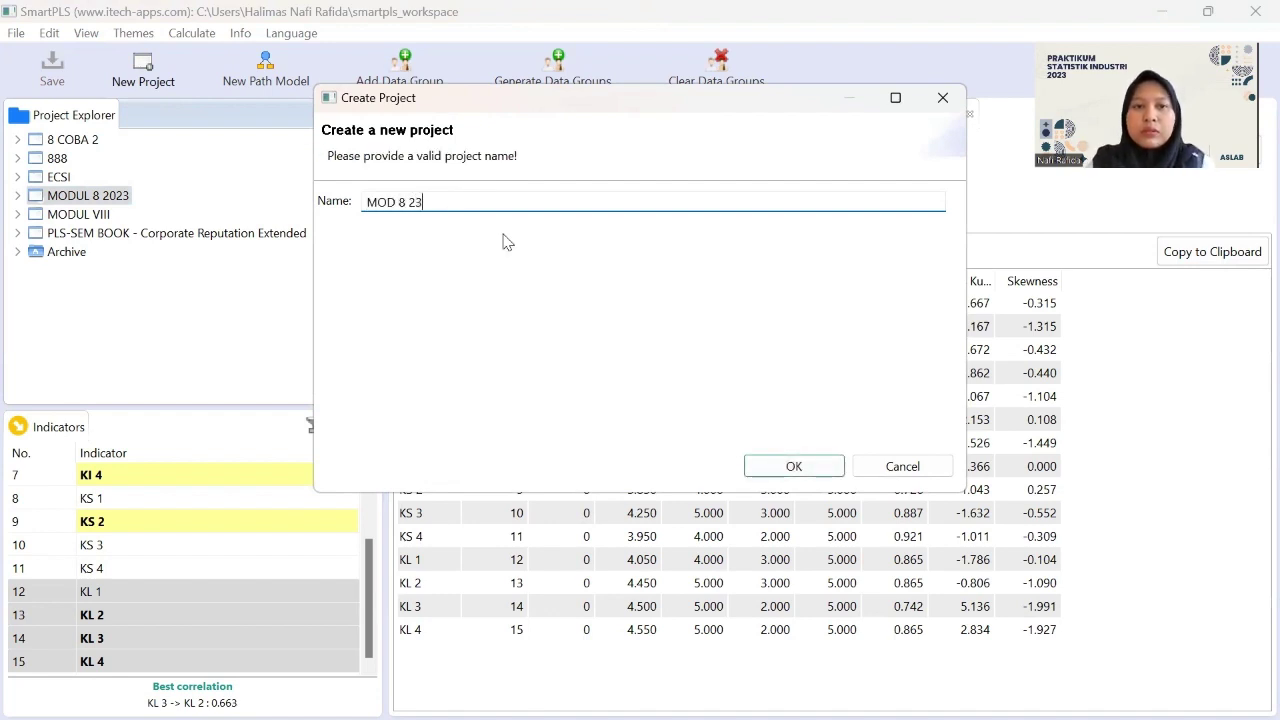
pyautogui.click(783, 467)
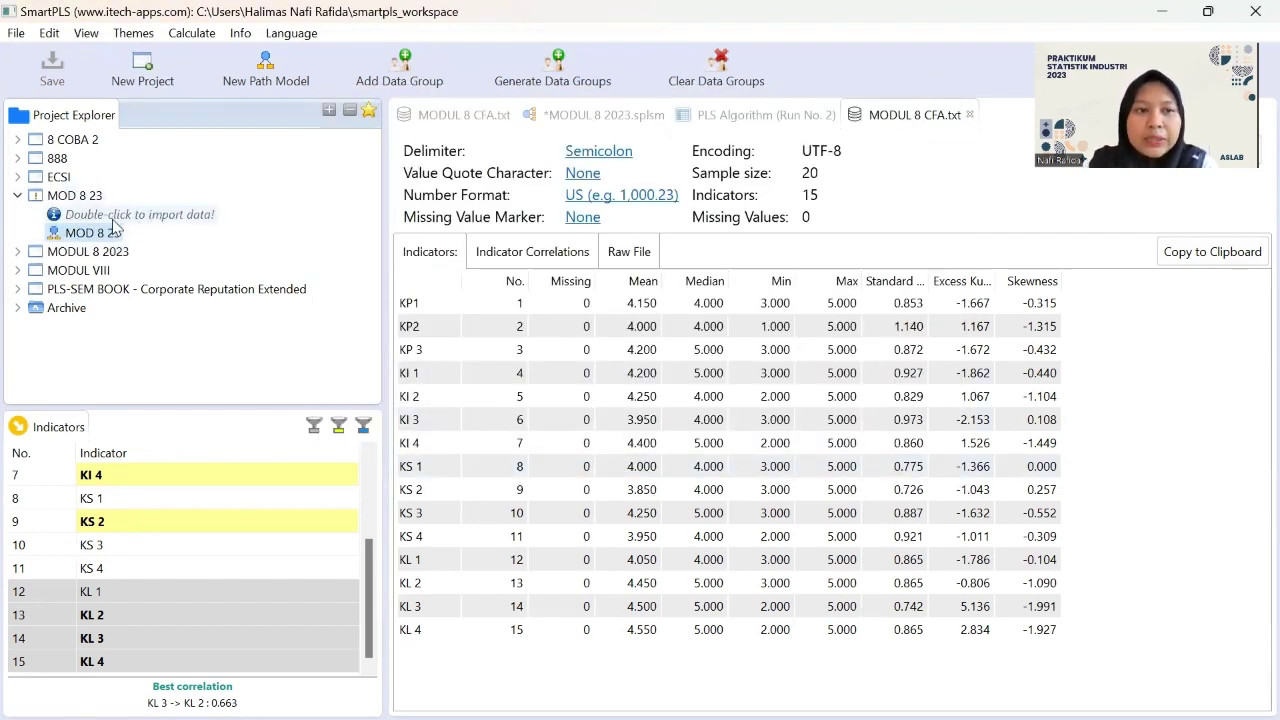
# Import the MODUL 8 CFA data file into the MOD 8 23 project, keeping MODUL 8 CFA as its name.
pyautogui.doubleClick(175, 216)
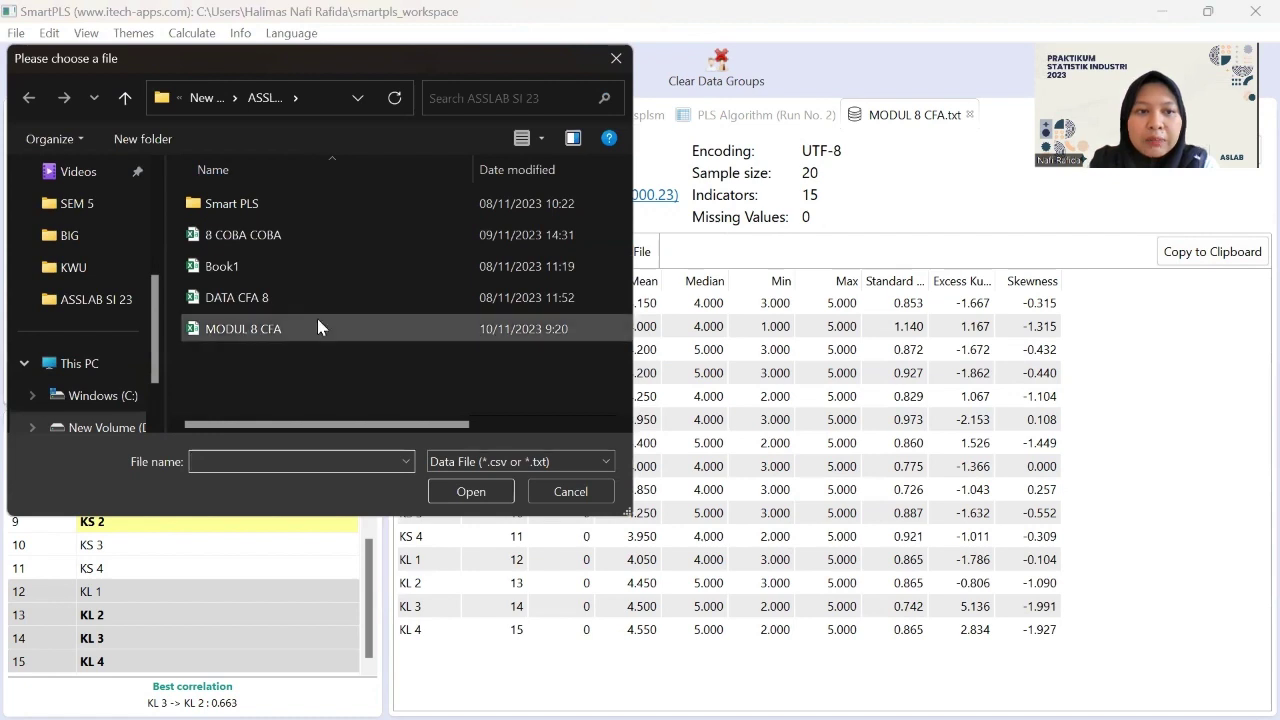
pyautogui.click(319, 328)
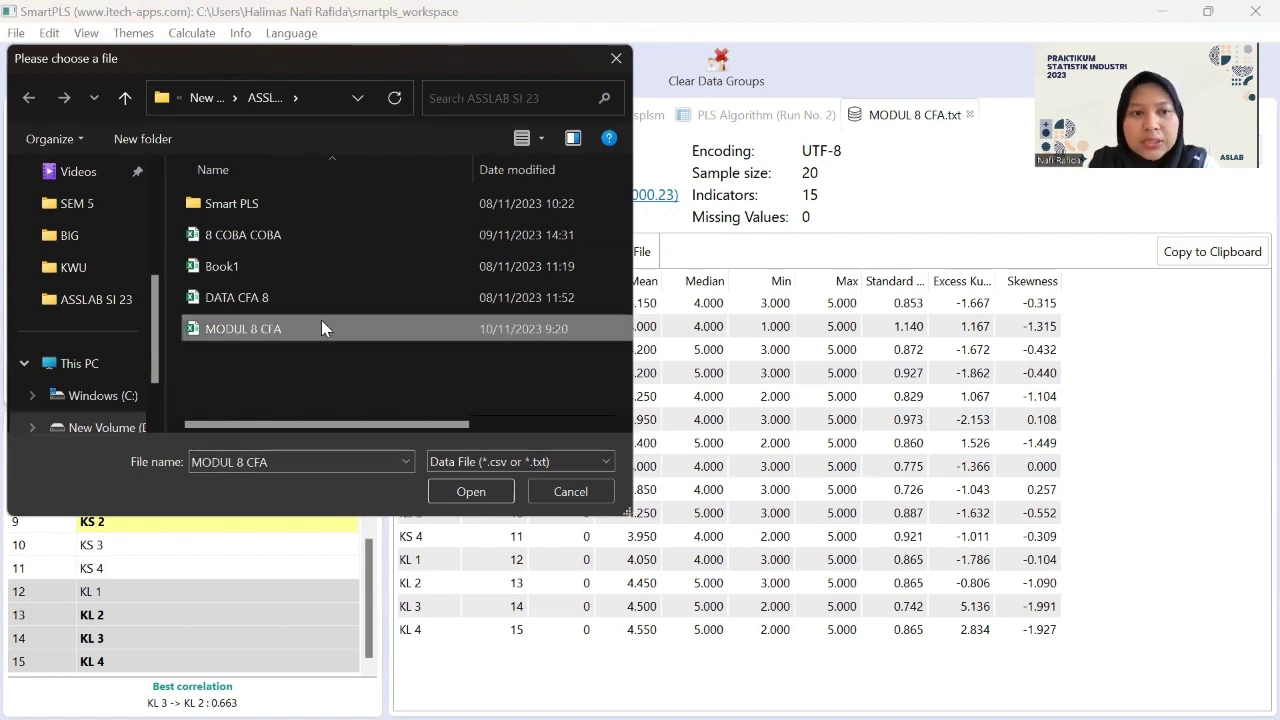
pyautogui.click(470, 491)
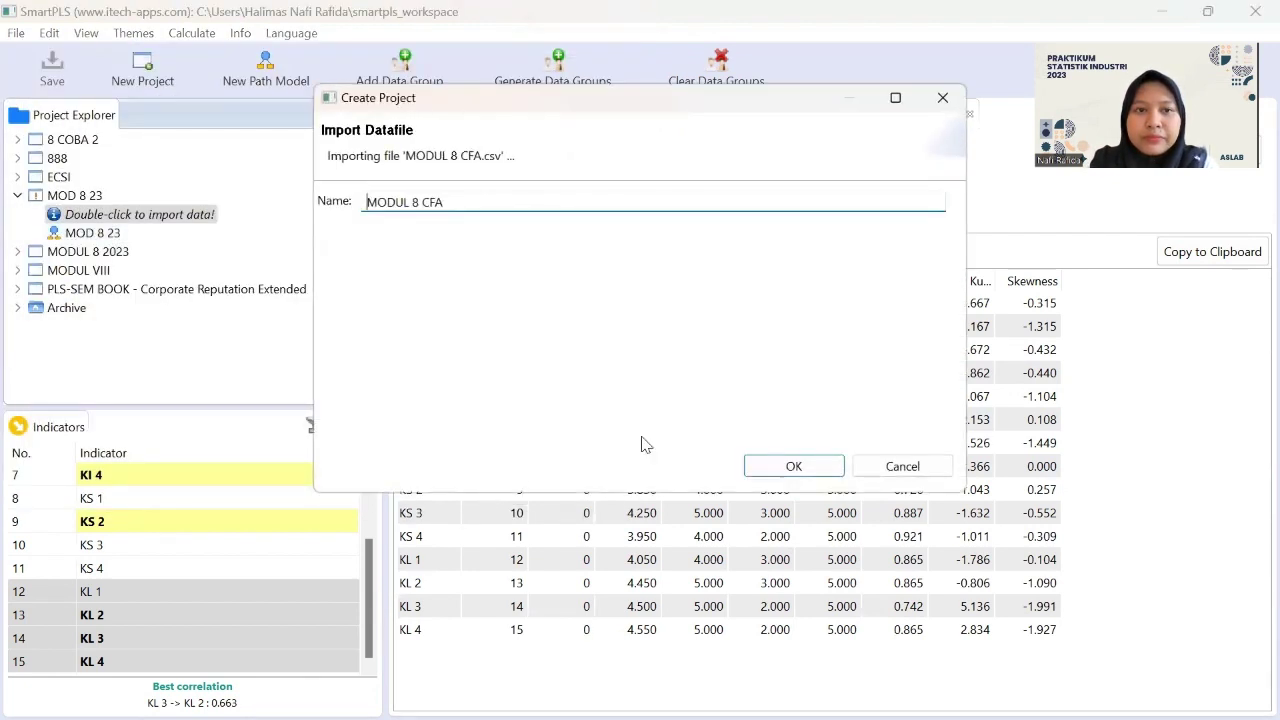
pyautogui.click(800, 465)
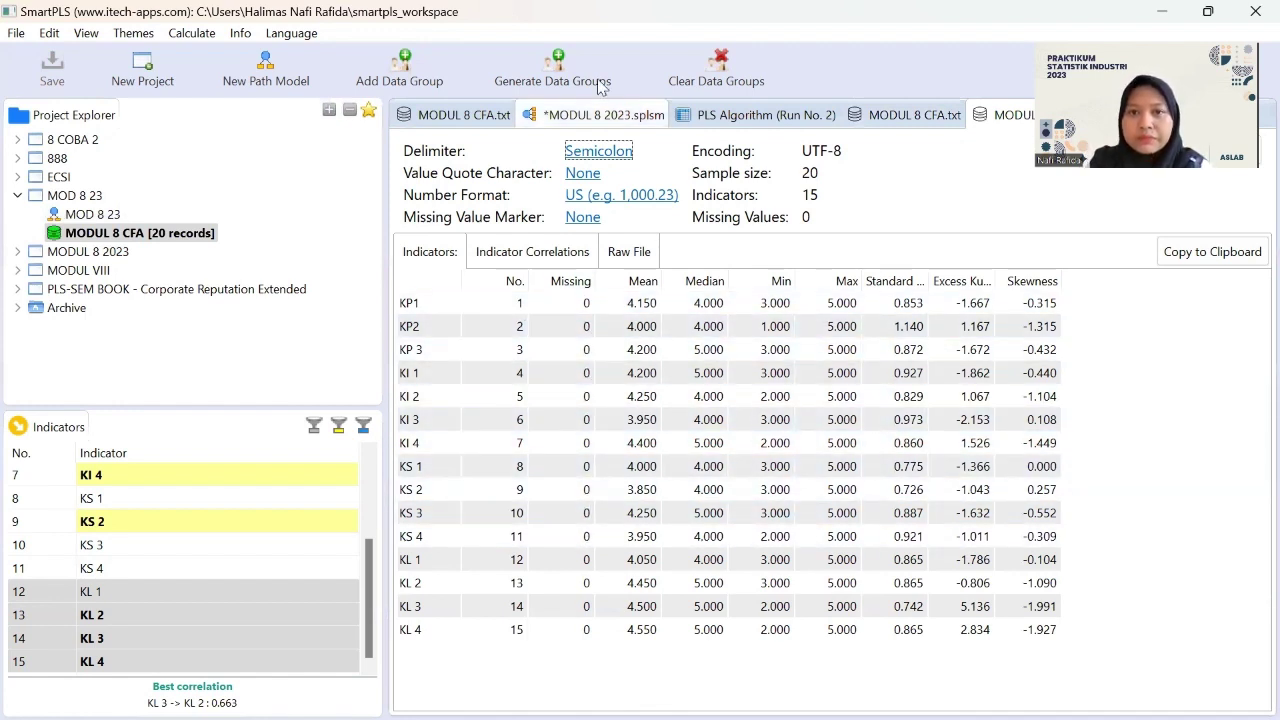
pyautogui.hotkey('alt', 'Tab')
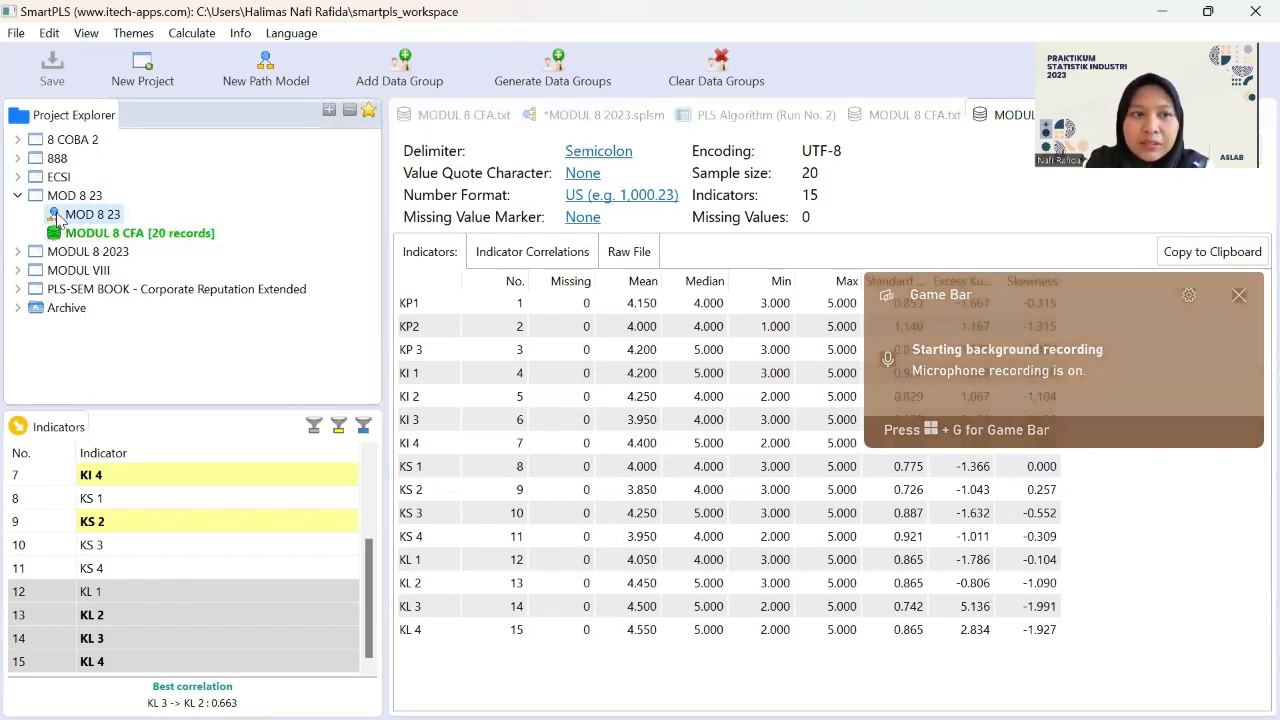
# Open the MOD 8 23 path model and place four latent variables, three in a column and one beside them.
pyautogui.doubleClick(57, 218)
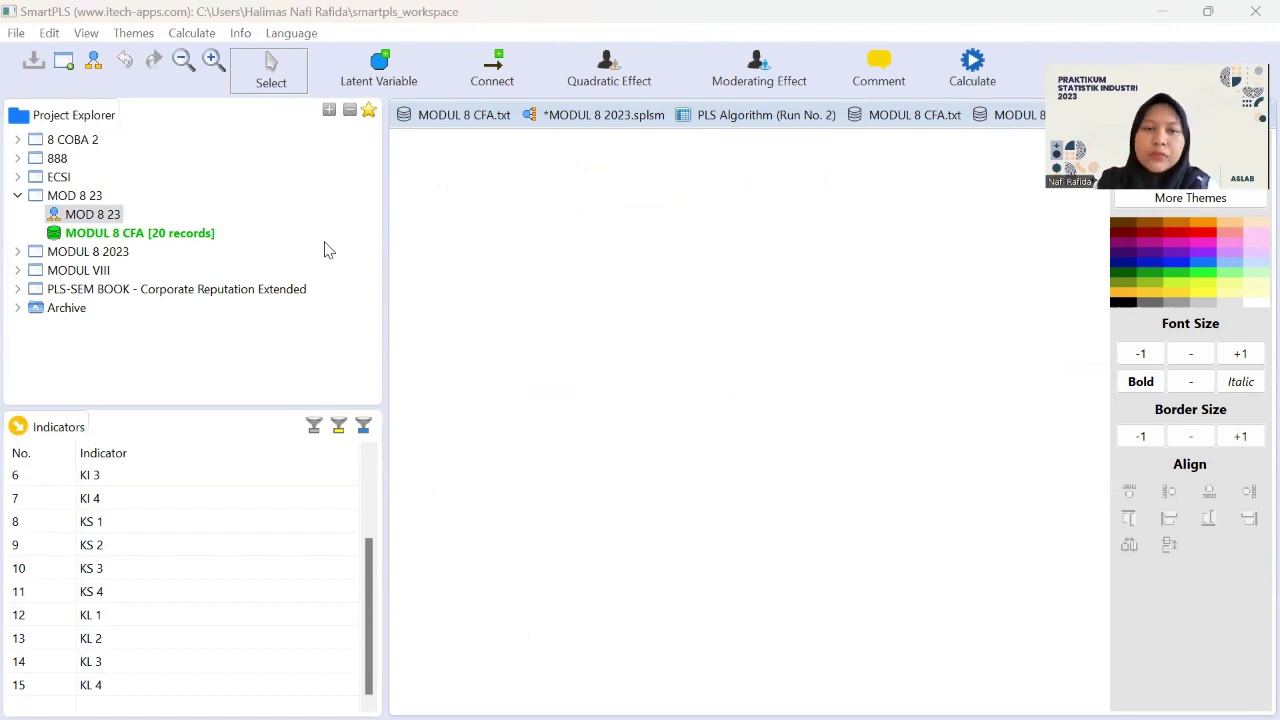
pyautogui.click(379, 70)
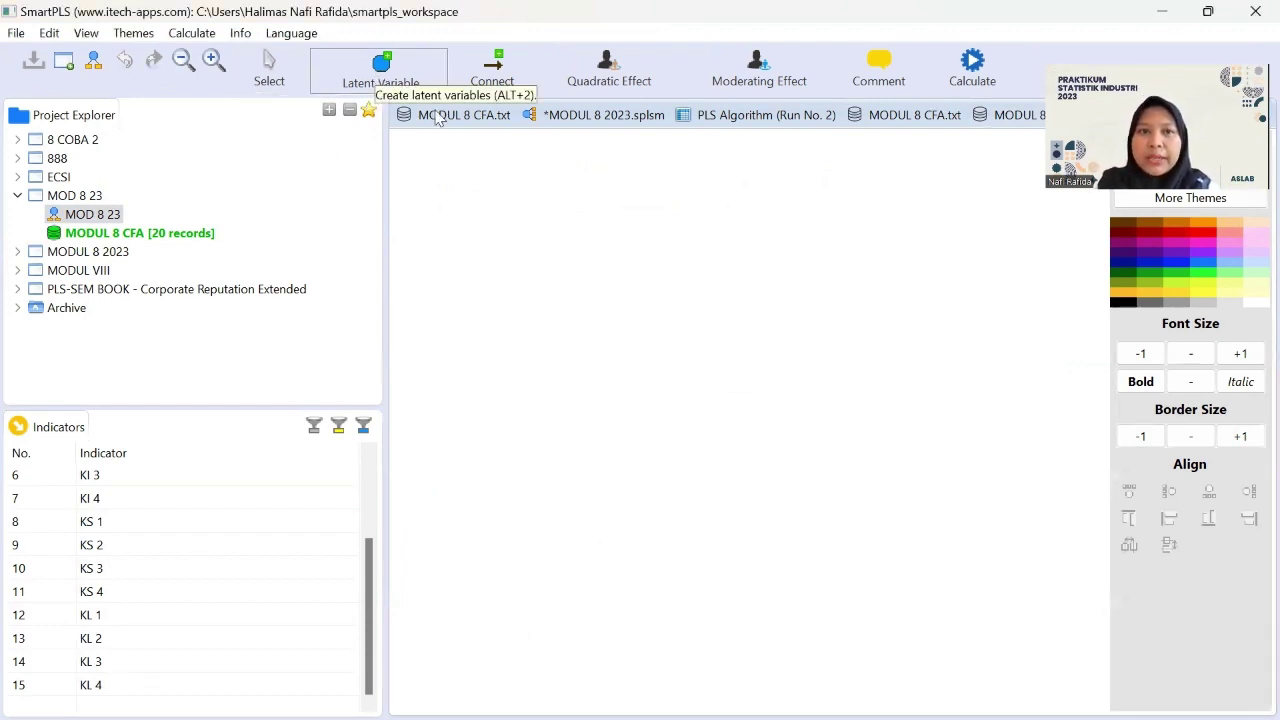
pyautogui.click(549, 212)
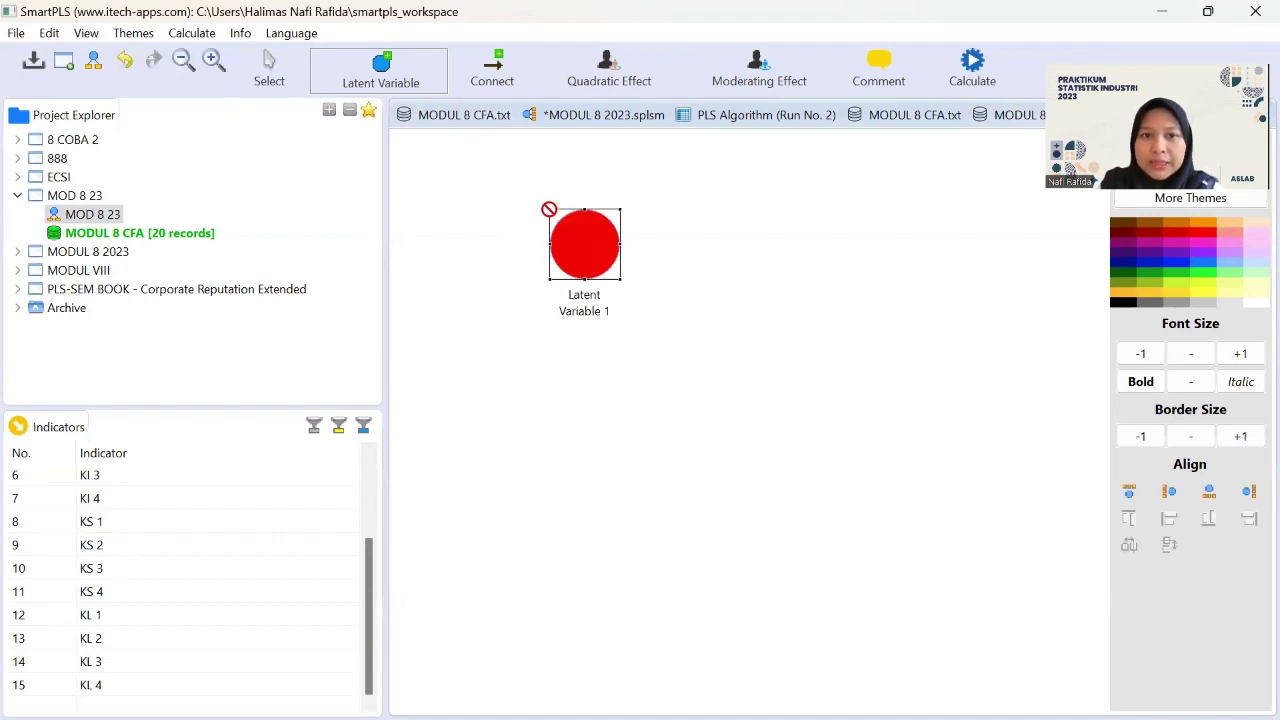
pyautogui.click(570, 362)
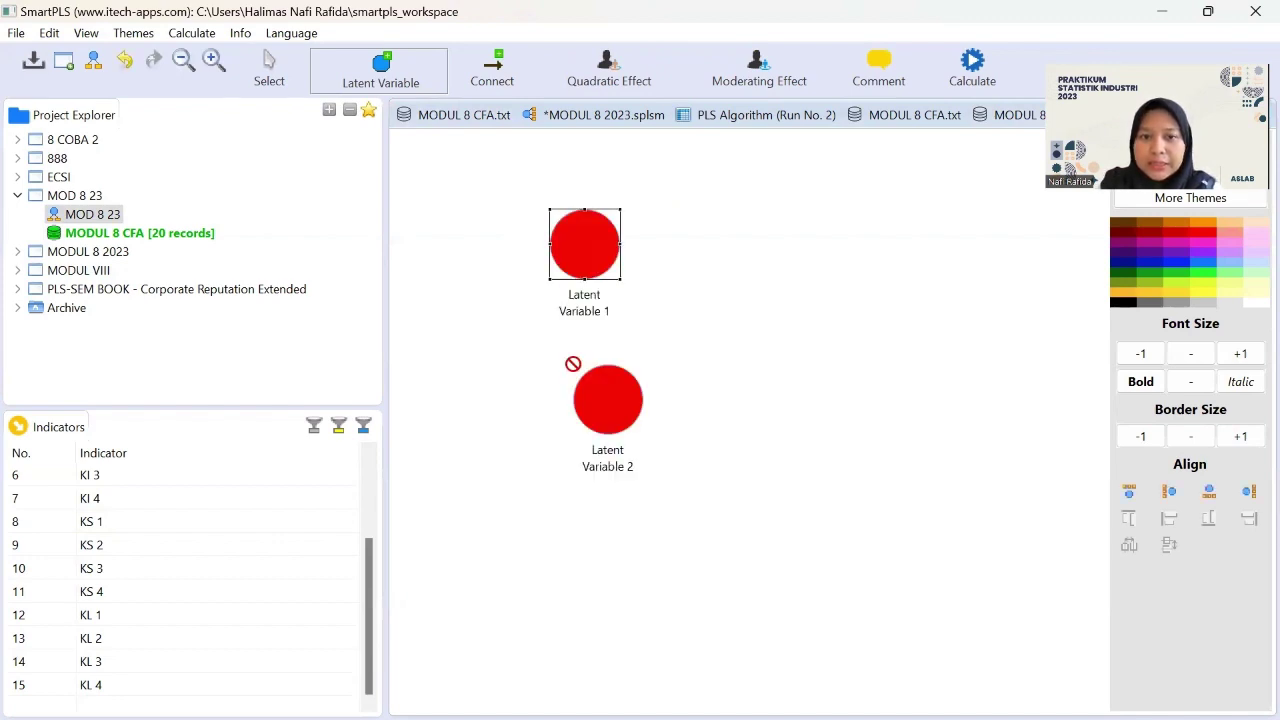
pyautogui.click(815, 321)
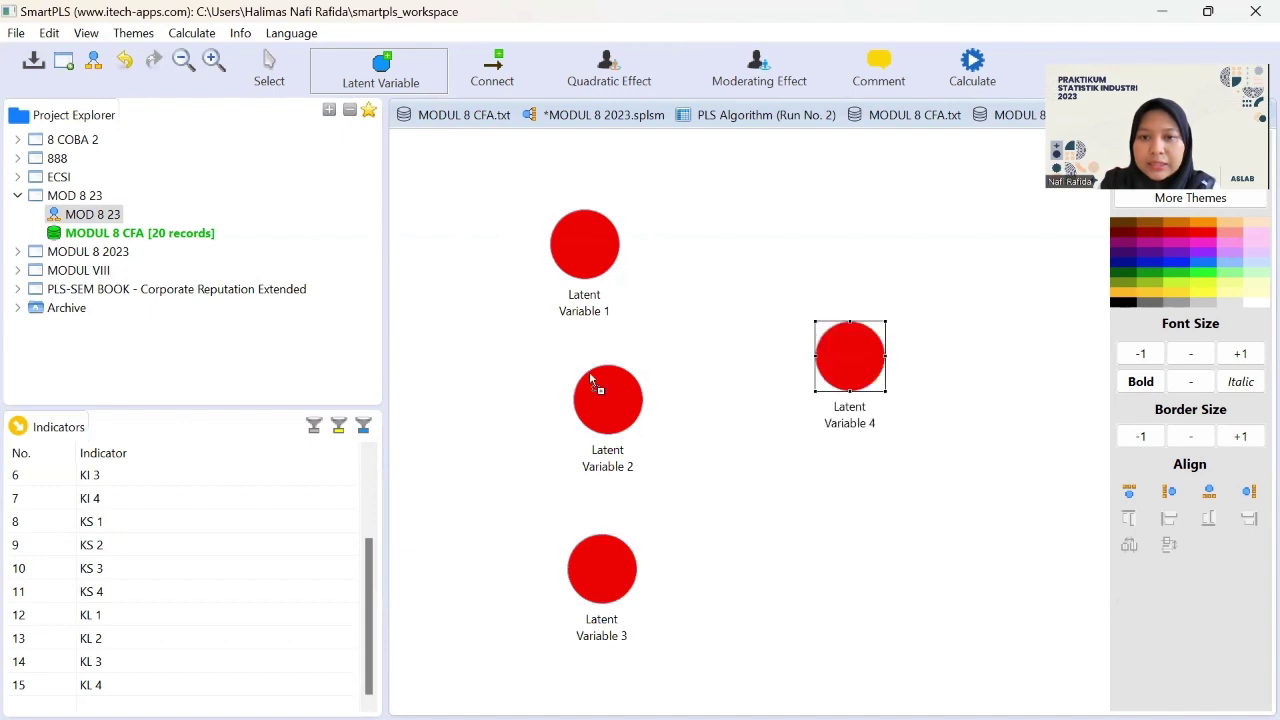
# Line up Latent Variables 1, 2 and 3 in an evenly spaced column, with Latent Variable 4 level with Latent Variable 2.
pyautogui.click(270, 72)
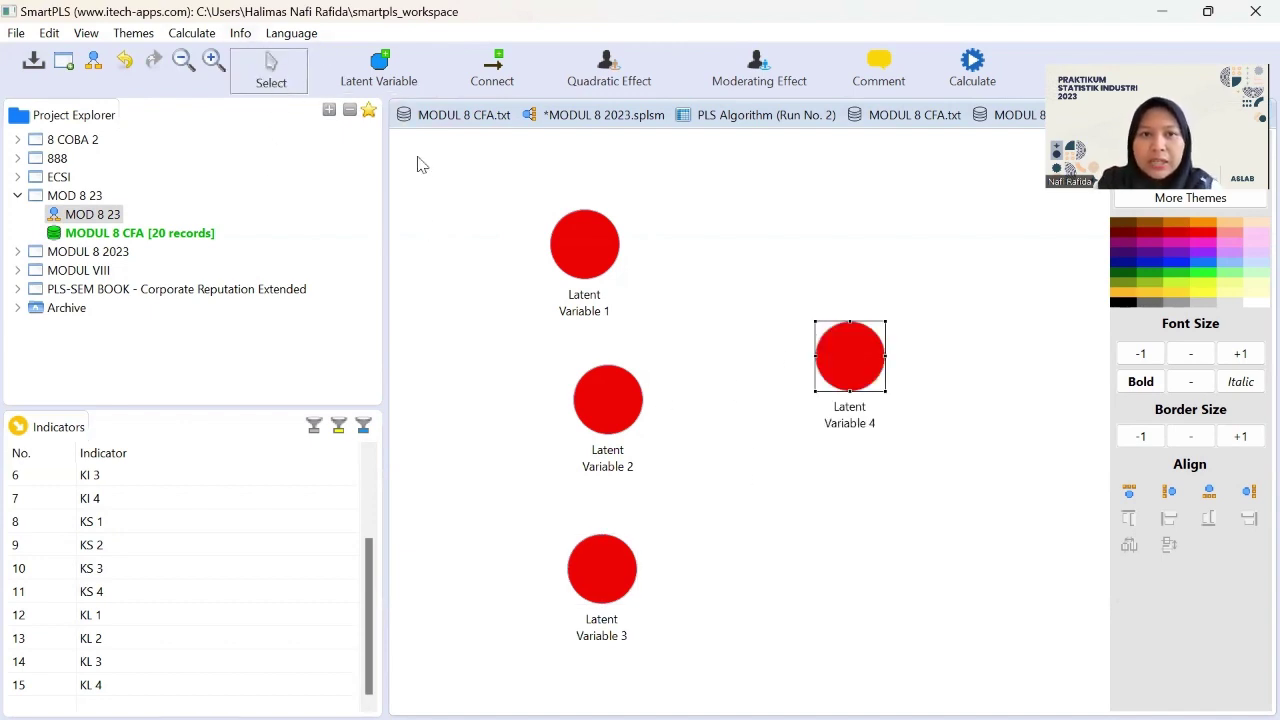
pyautogui.moveTo(599, 256); pyautogui.dragTo(607, 224)
pyautogui.moveTo(605, 405); pyautogui.dragTo(588, 372)
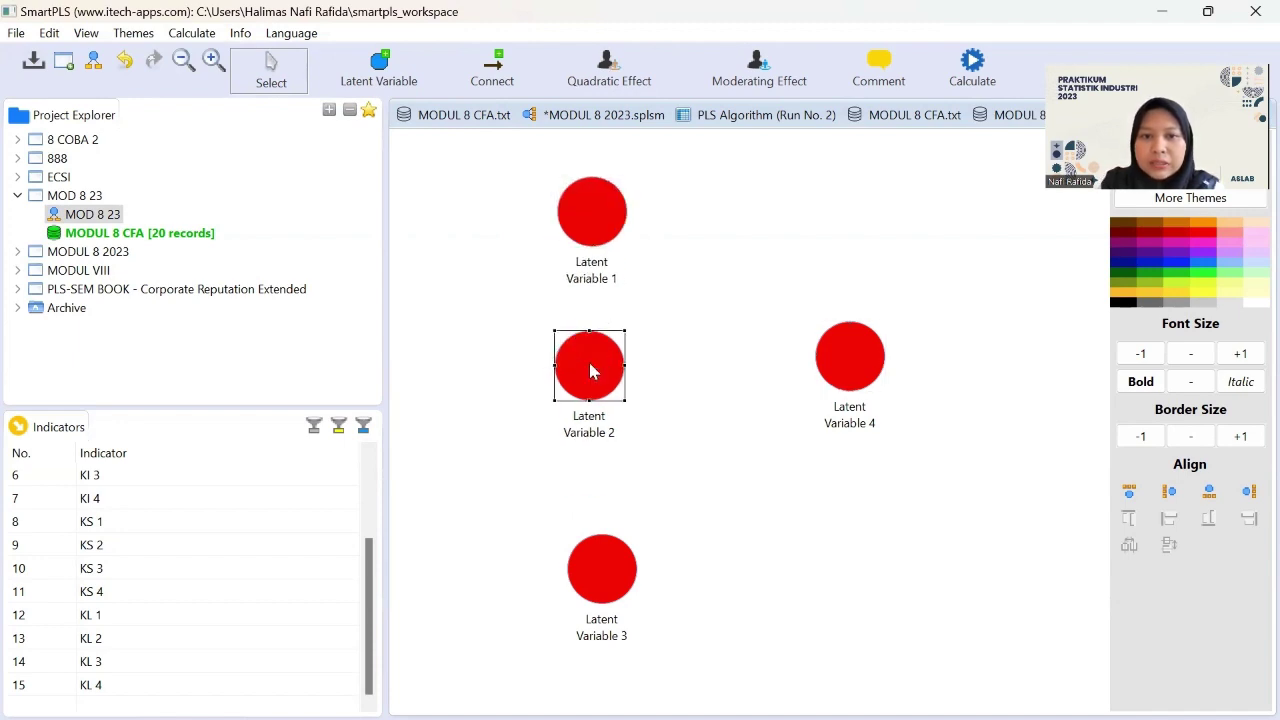
pyautogui.moveTo(614, 561); pyautogui.dragTo(600, 523)
pyautogui.click(841, 366)
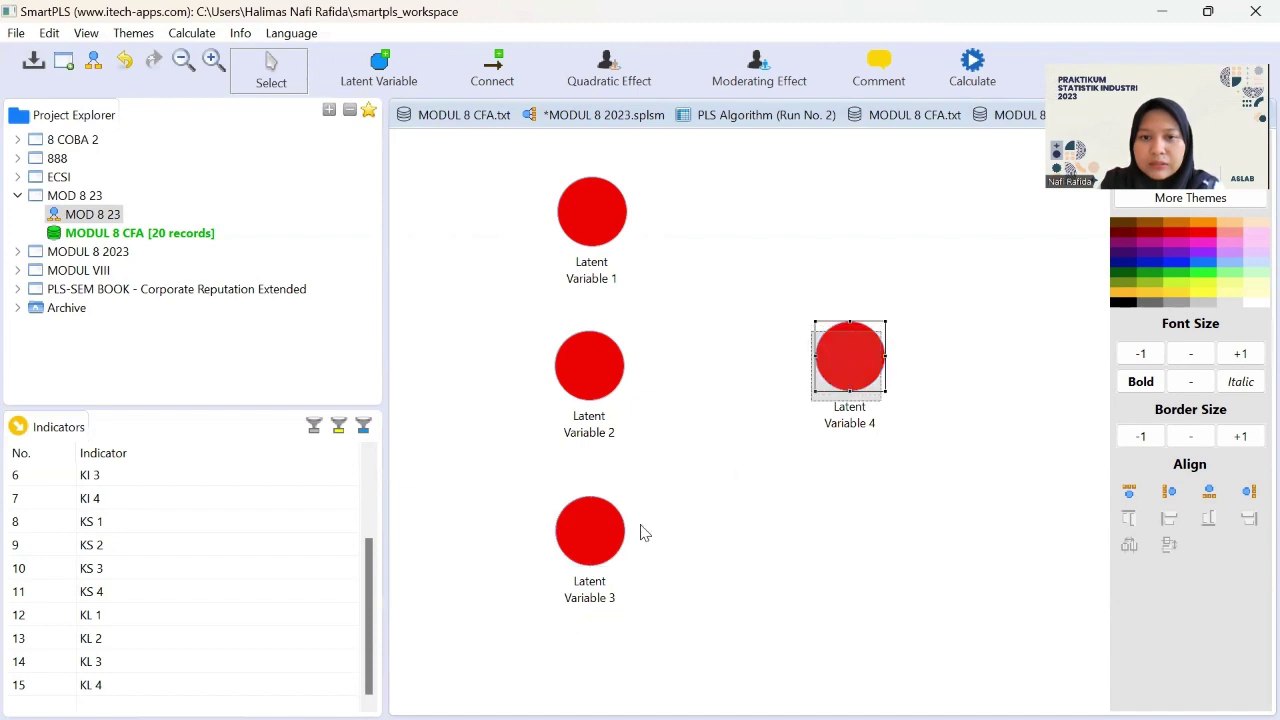
pyautogui.click(592, 545)
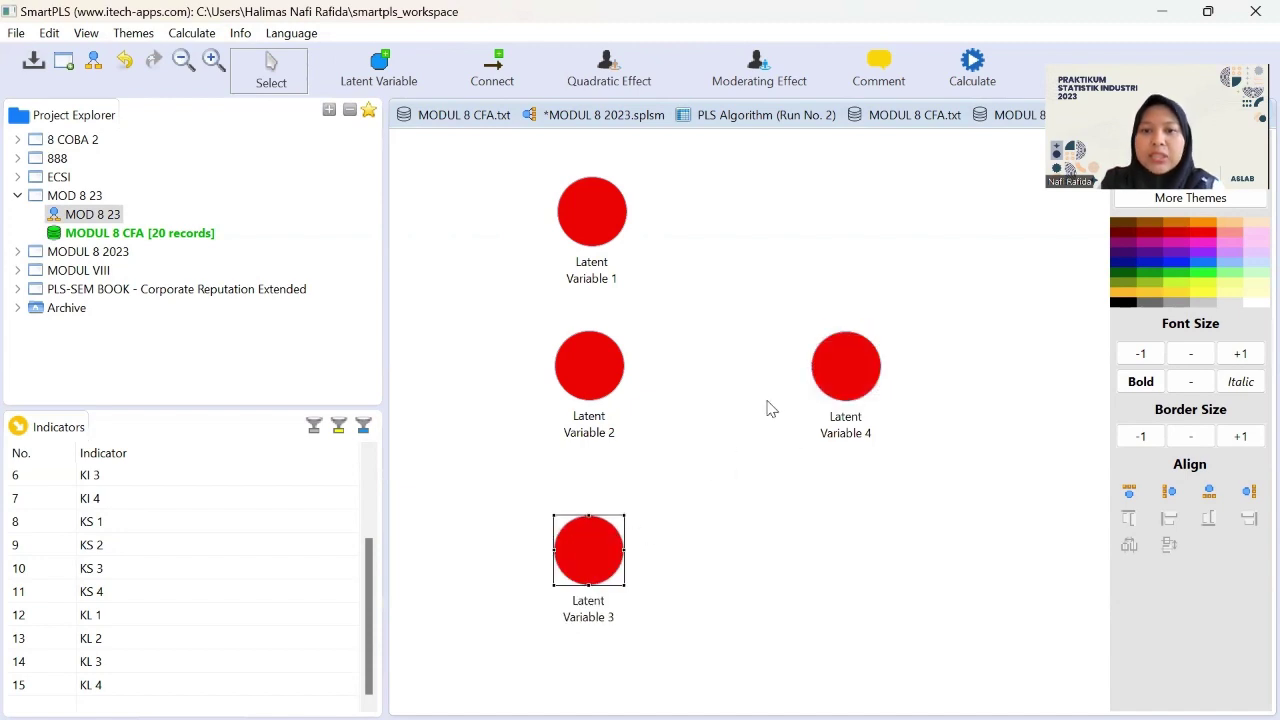
# Rename Latent Variable 4 as Y and Latent Variable 1 as X1.
pyautogui.click(846, 392)
pyautogui.rightClick(852, 390)
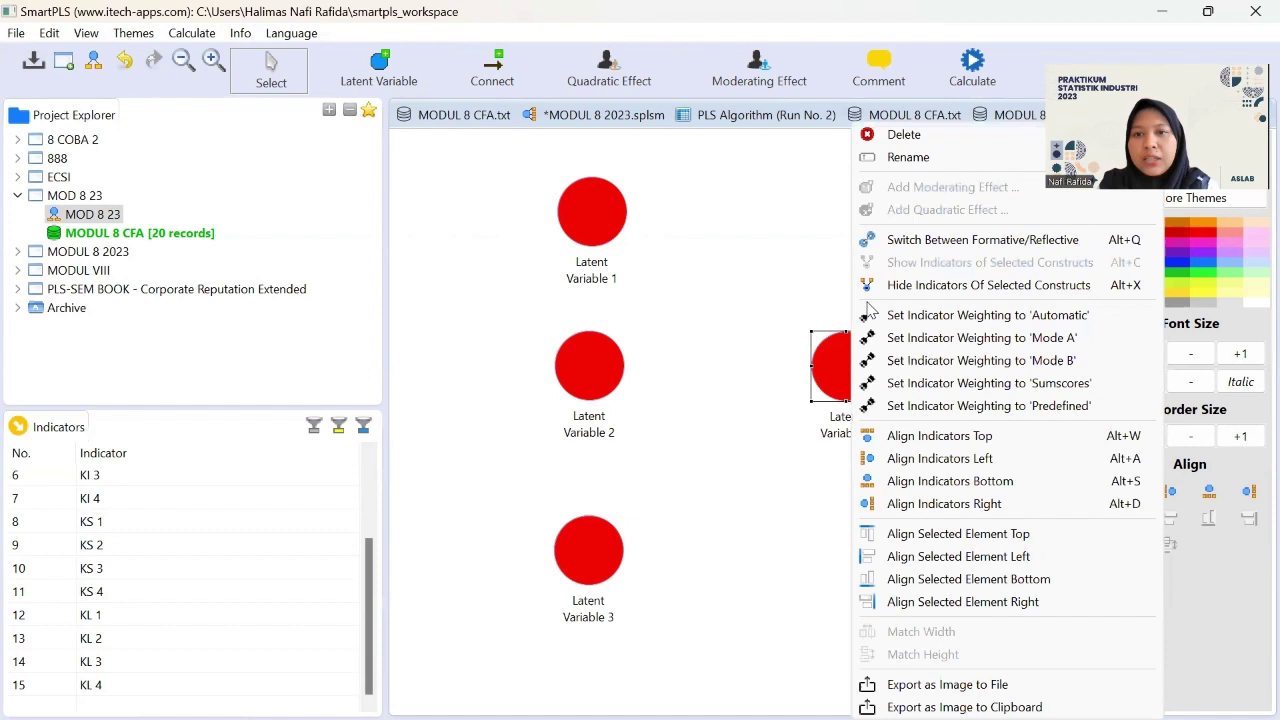
pyautogui.click(888, 157)
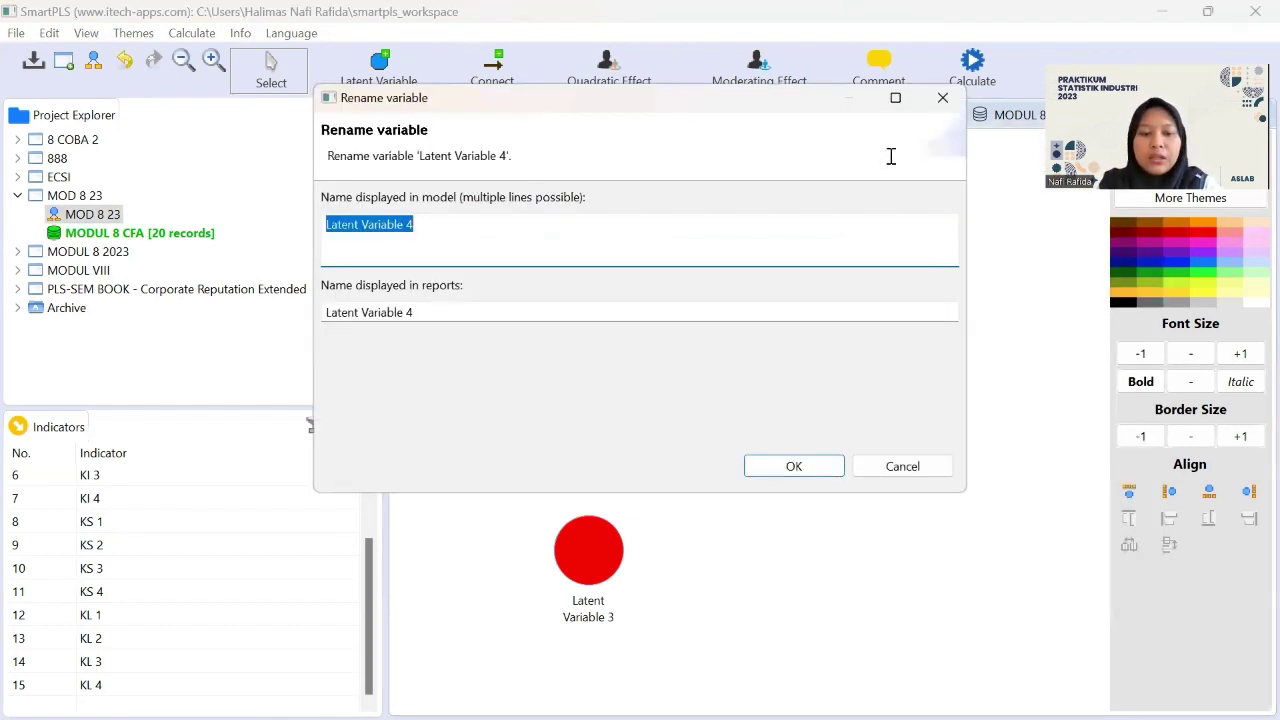
pyautogui.write('Y')
pyautogui.click(826, 468)
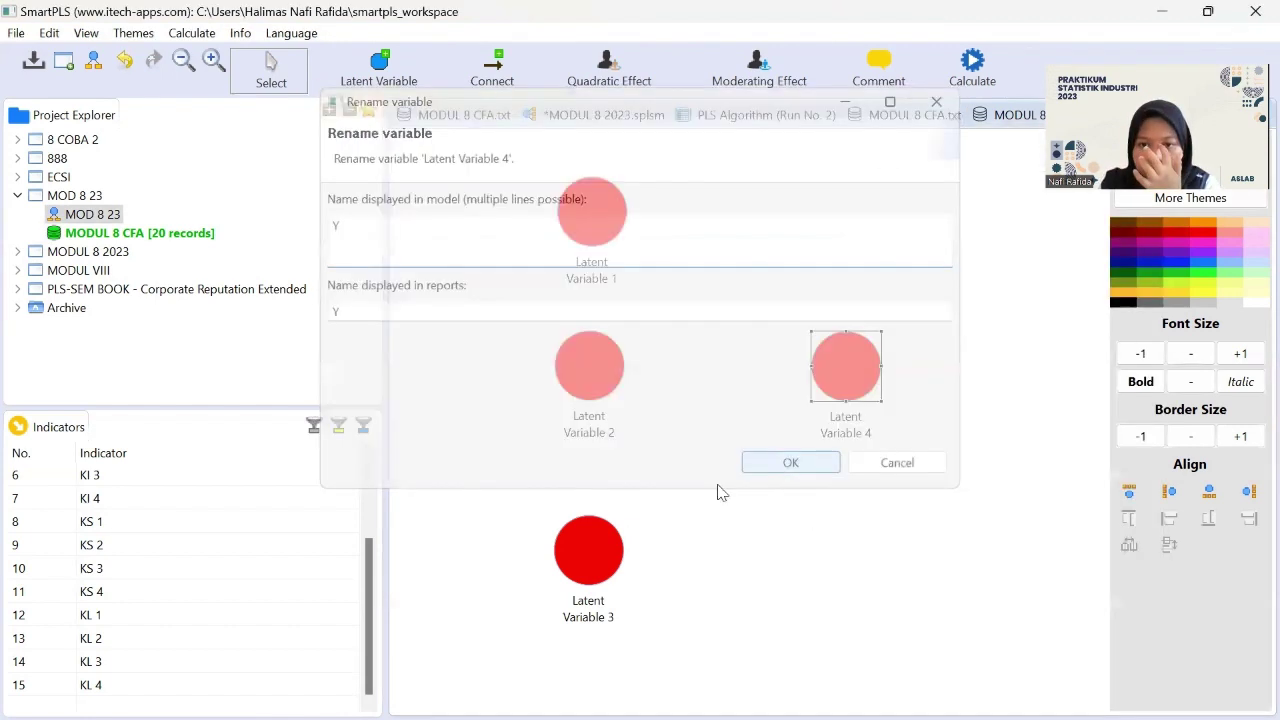
pyautogui.rightClick(594, 212)
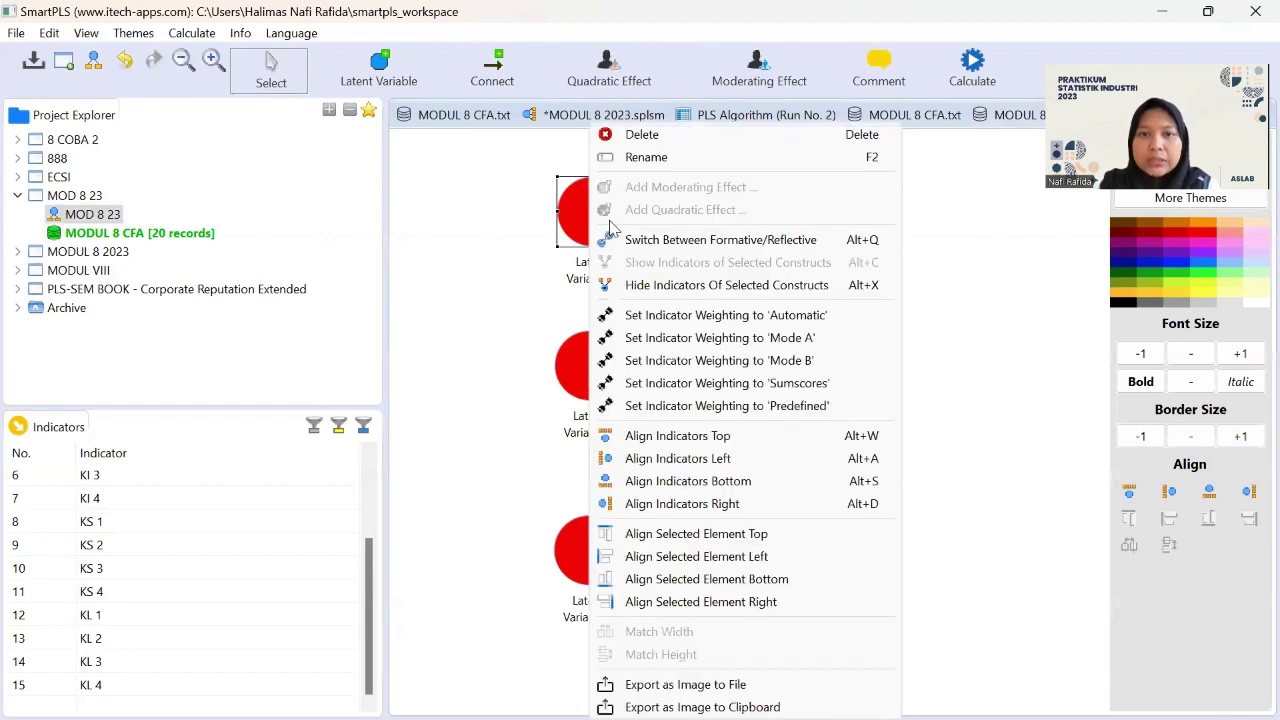
pyautogui.click(646, 160)
pyautogui.write('X1')
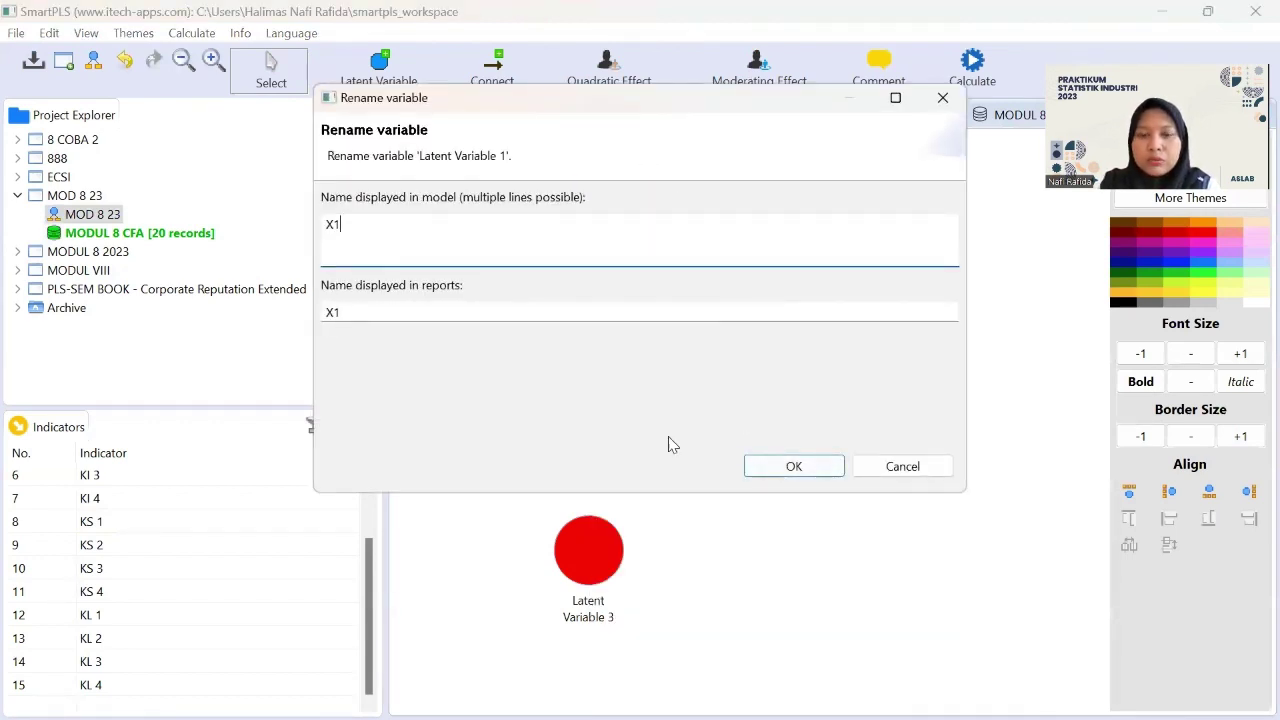
pyautogui.click(778, 466)
# Rename Latent Variable 2 as X2 and Latent Variable 3 as X3.
pyautogui.click(593, 398)
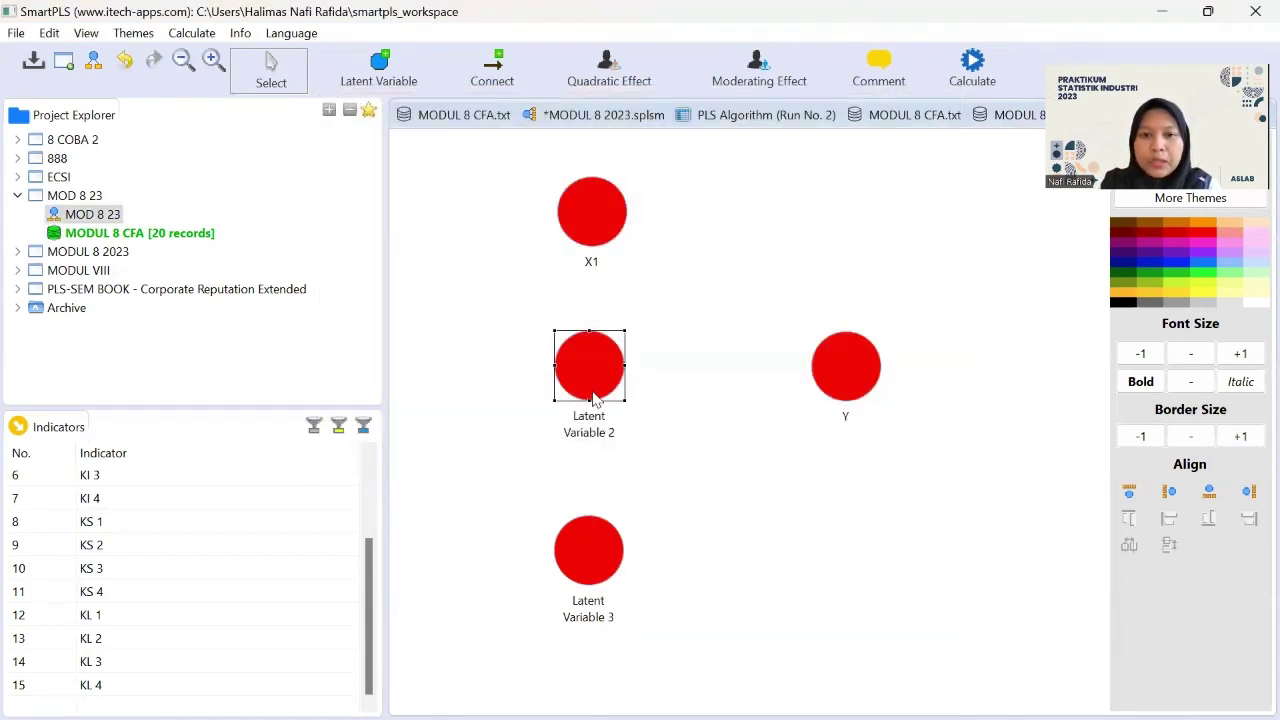
pyautogui.rightClick(593, 398)
pyautogui.click(673, 160)
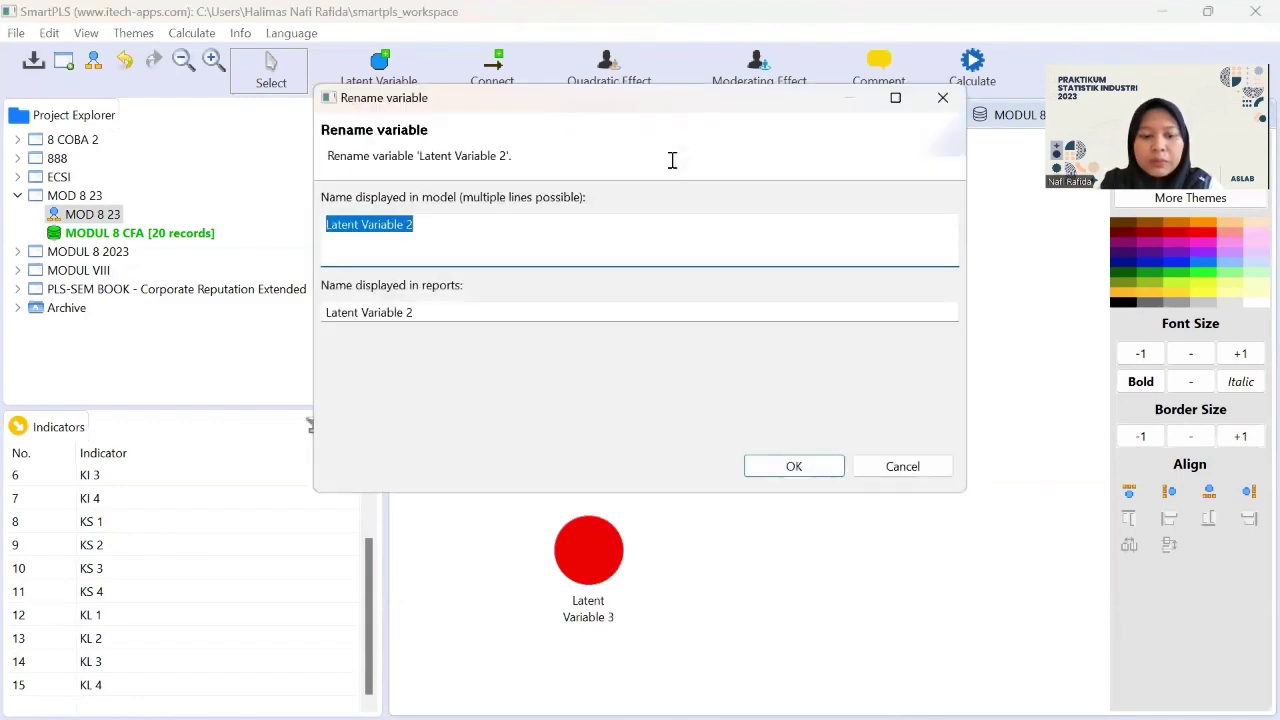
pyautogui.write('X2')
pyautogui.click(785, 476)
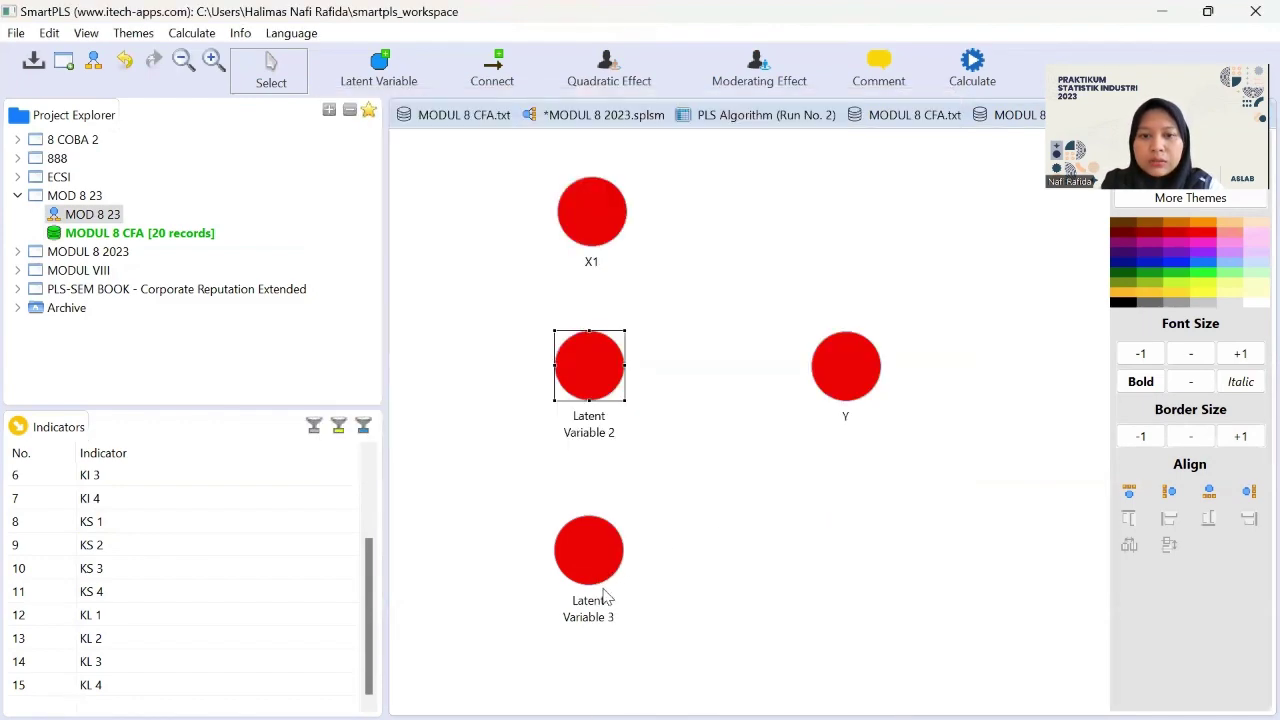
pyautogui.click(598, 550)
pyautogui.rightClick(600, 550)
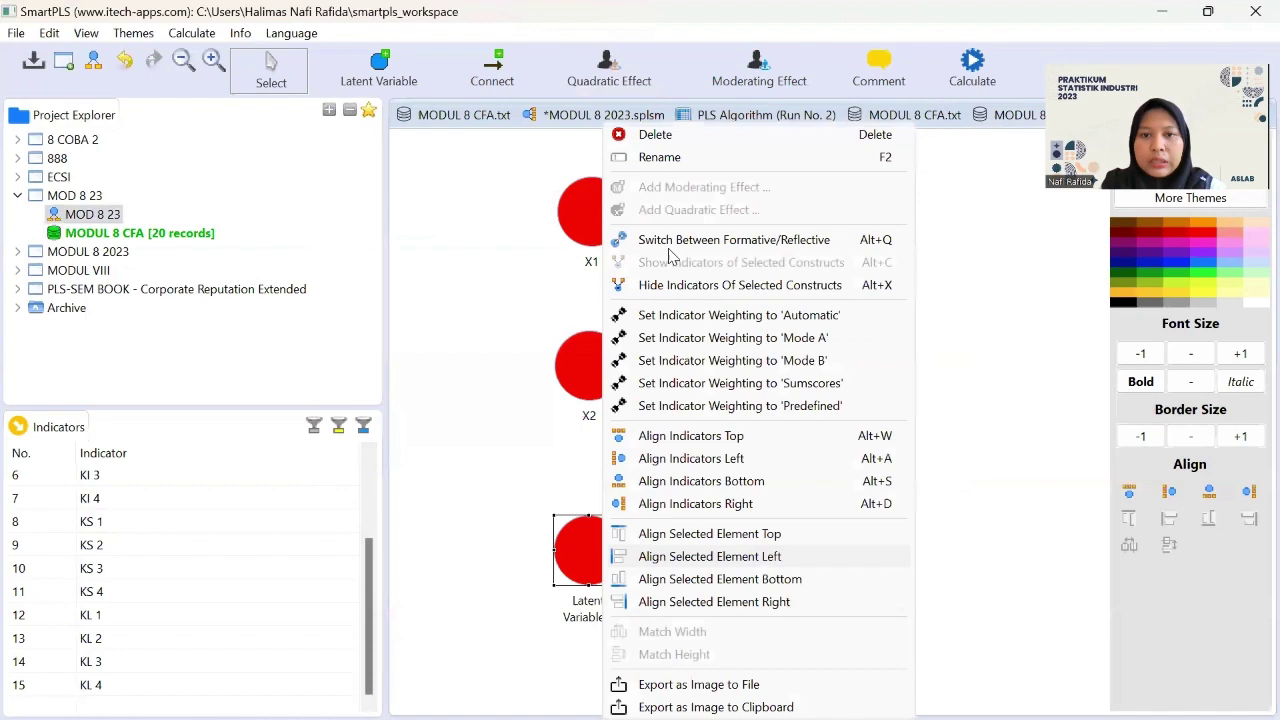
pyautogui.click(676, 158)
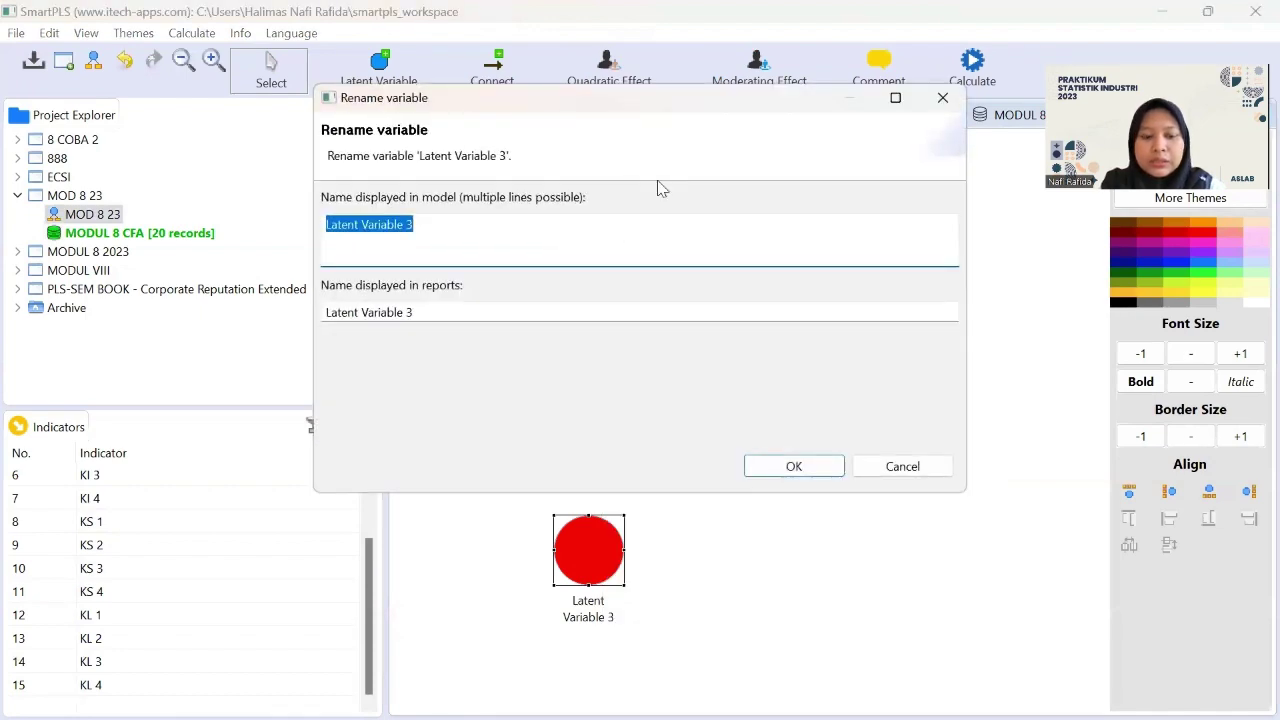
pyautogui.write('X3')
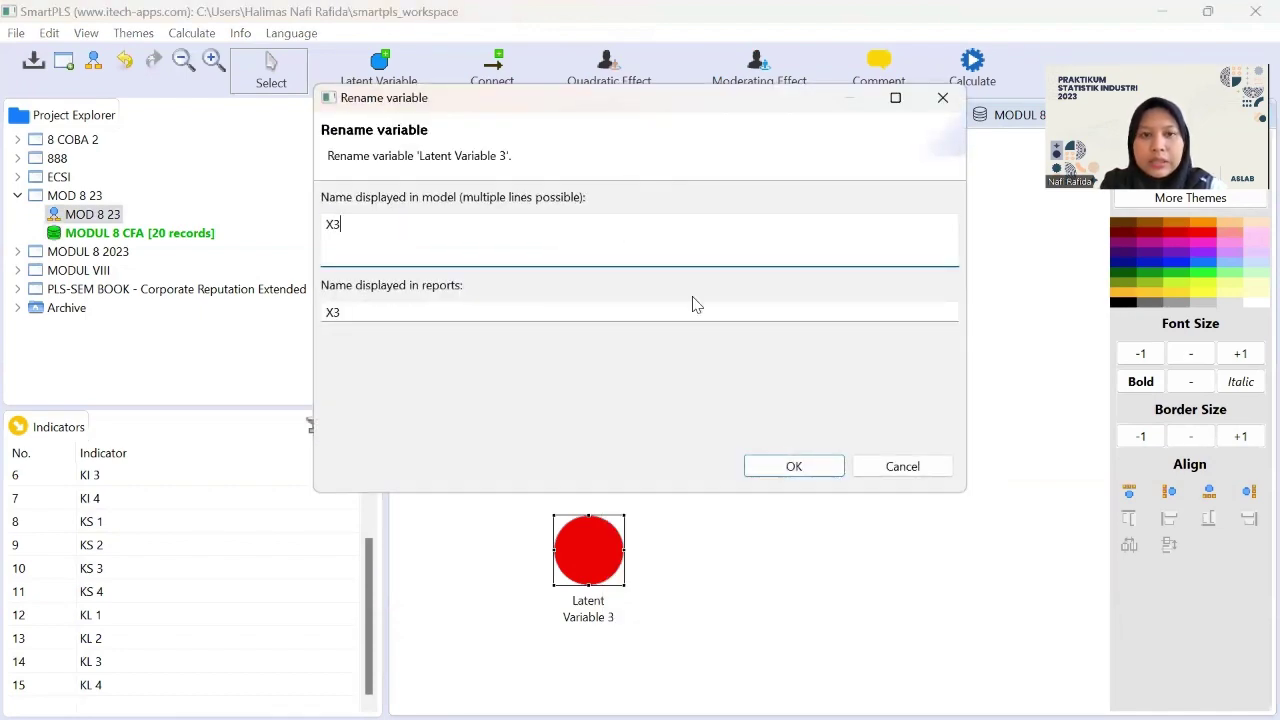
pyautogui.click(785, 467)
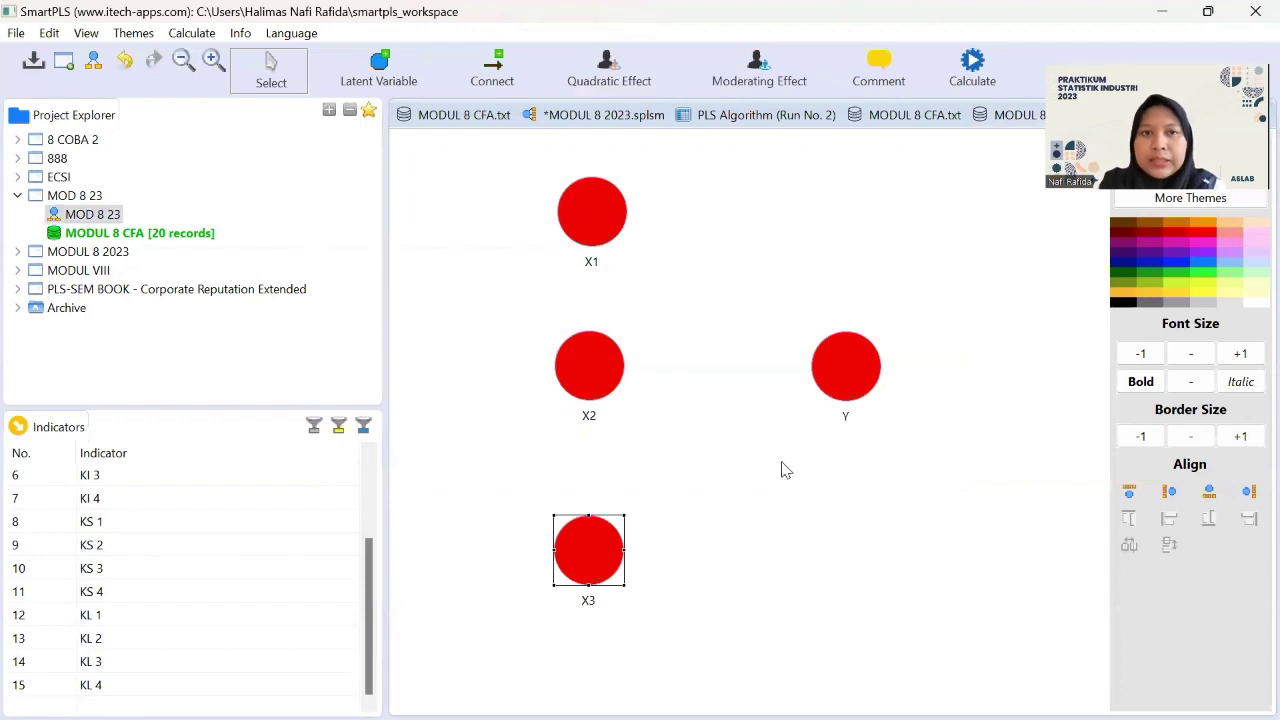
# Connect X1, X2 and X3 each to Y with a path pointing towards Y.
pyautogui.click(502, 74)
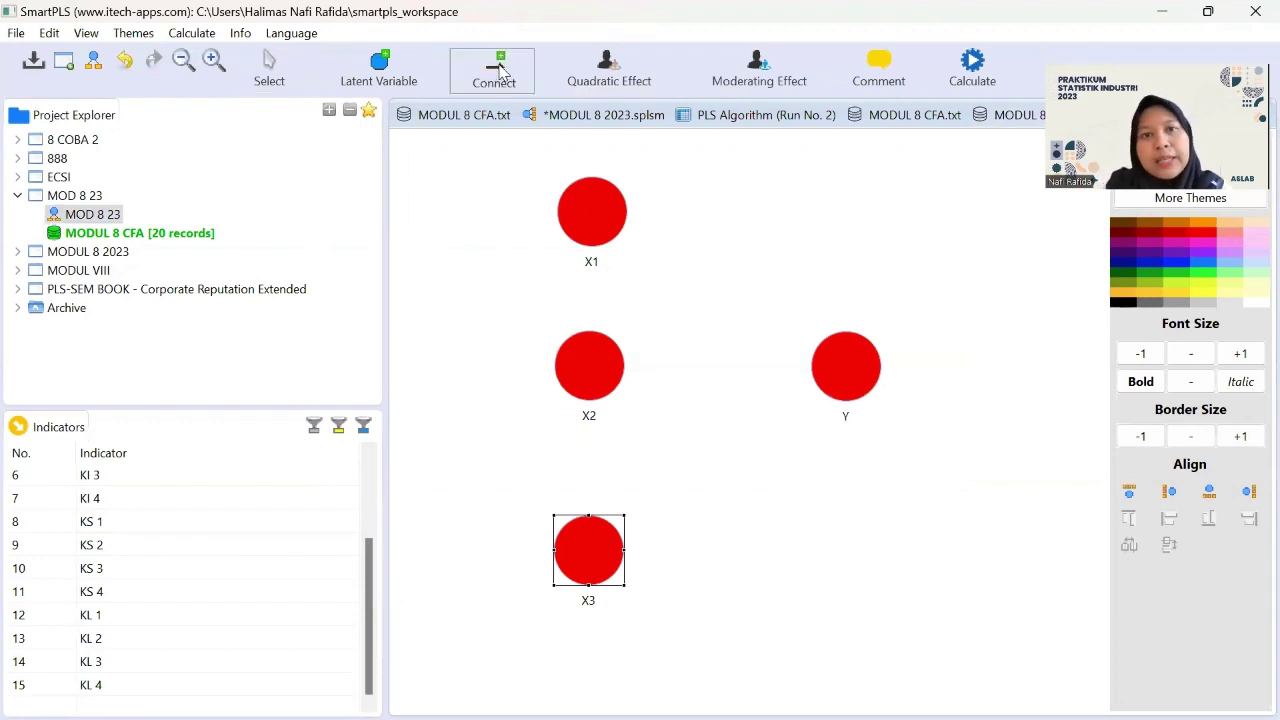
pyautogui.click(598, 212)
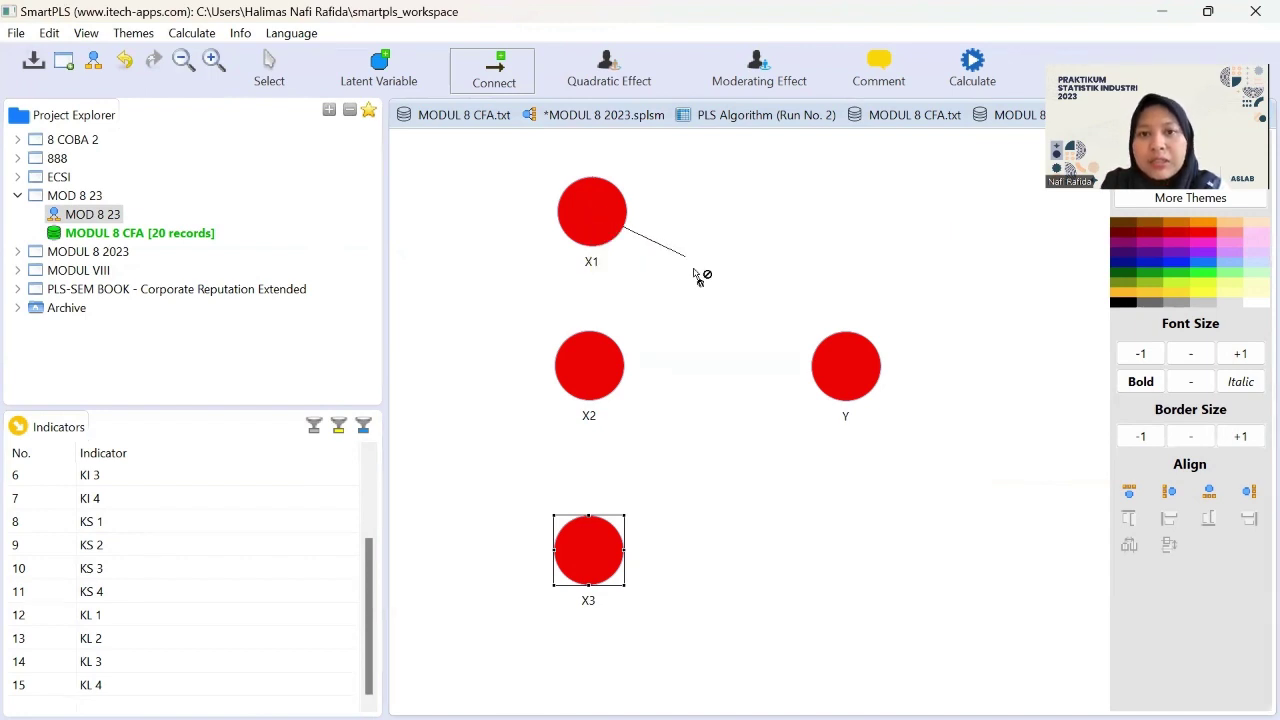
pyautogui.click(838, 368)
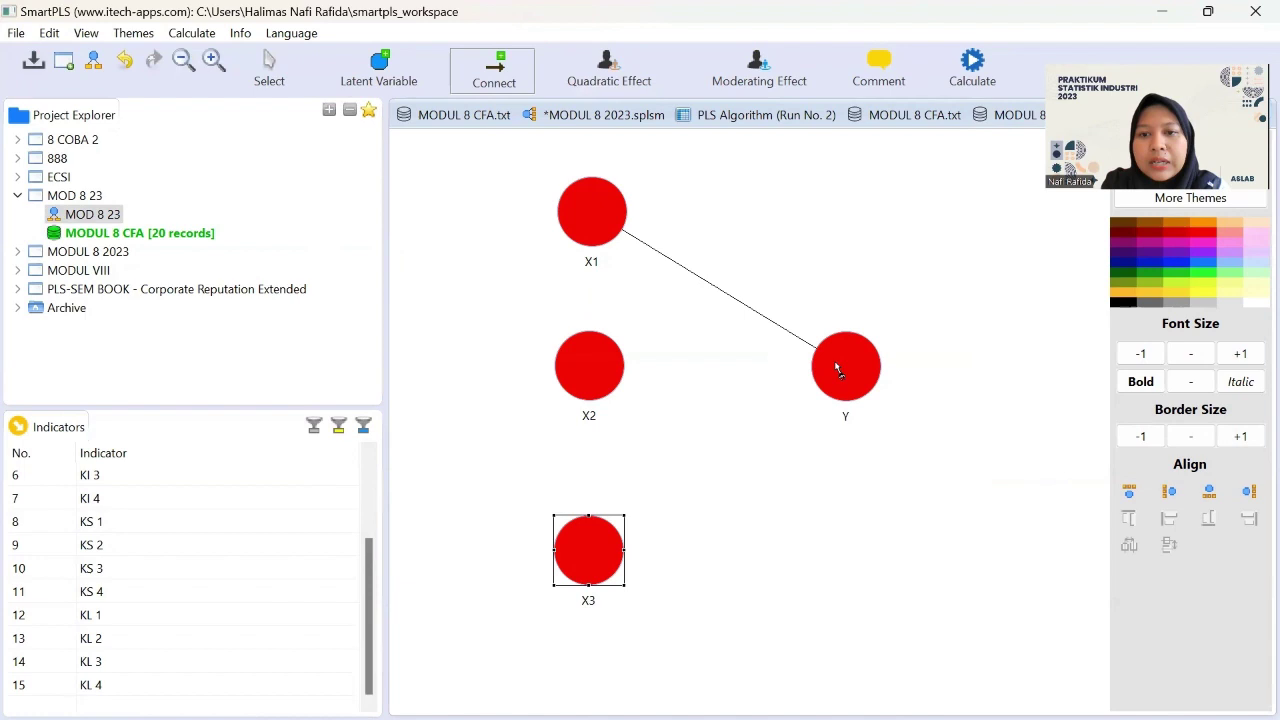
pyautogui.click(593, 376)
pyautogui.click(820, 372)
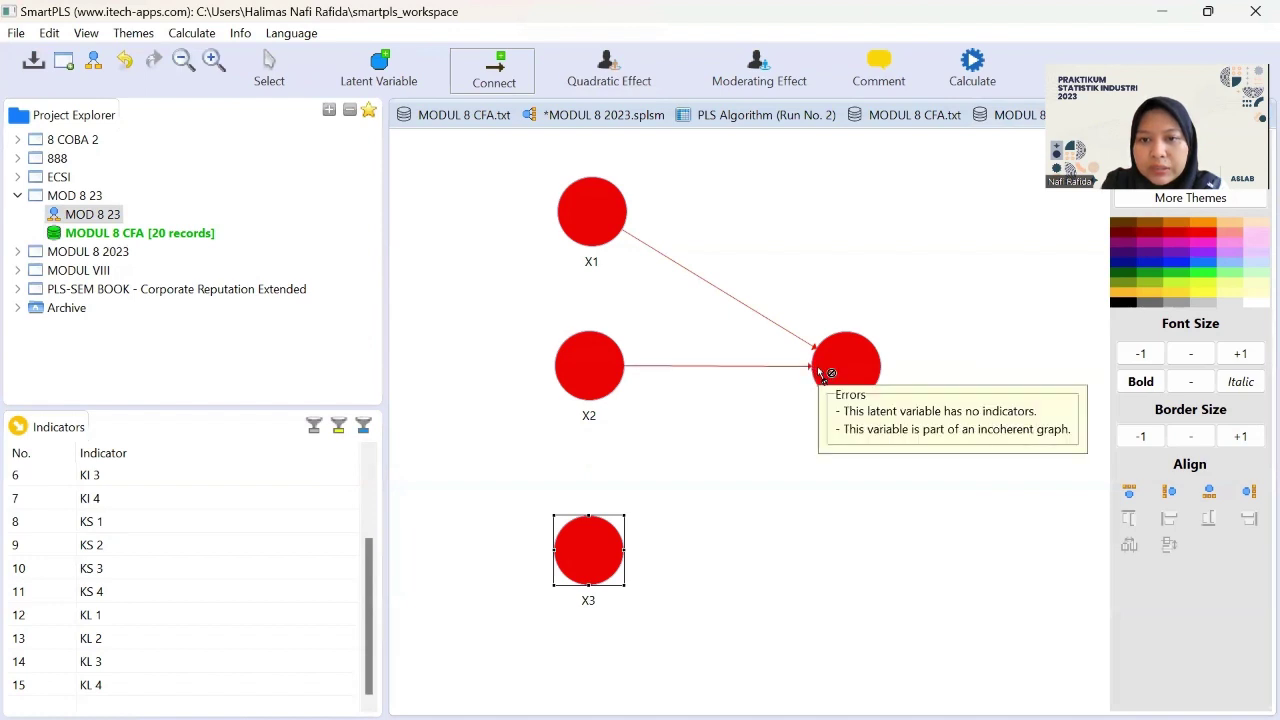
pyautogui.click(597, 557)
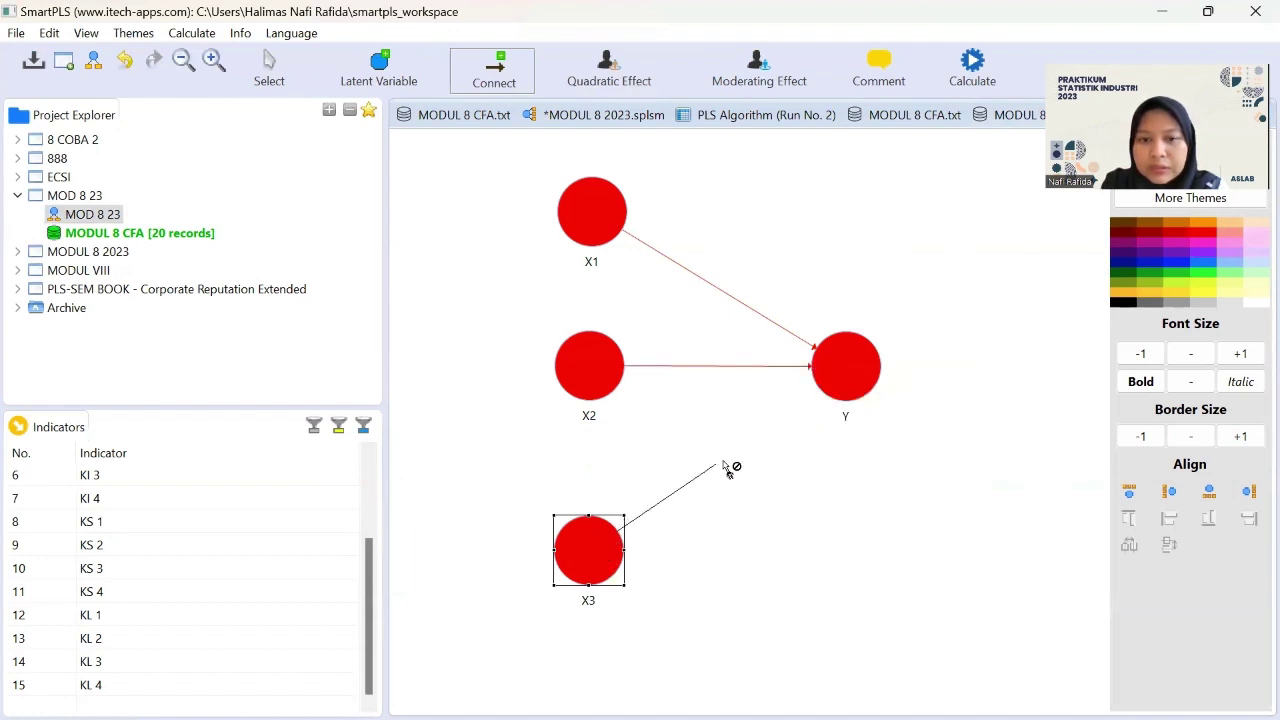
pyautogui.click(841, 393)
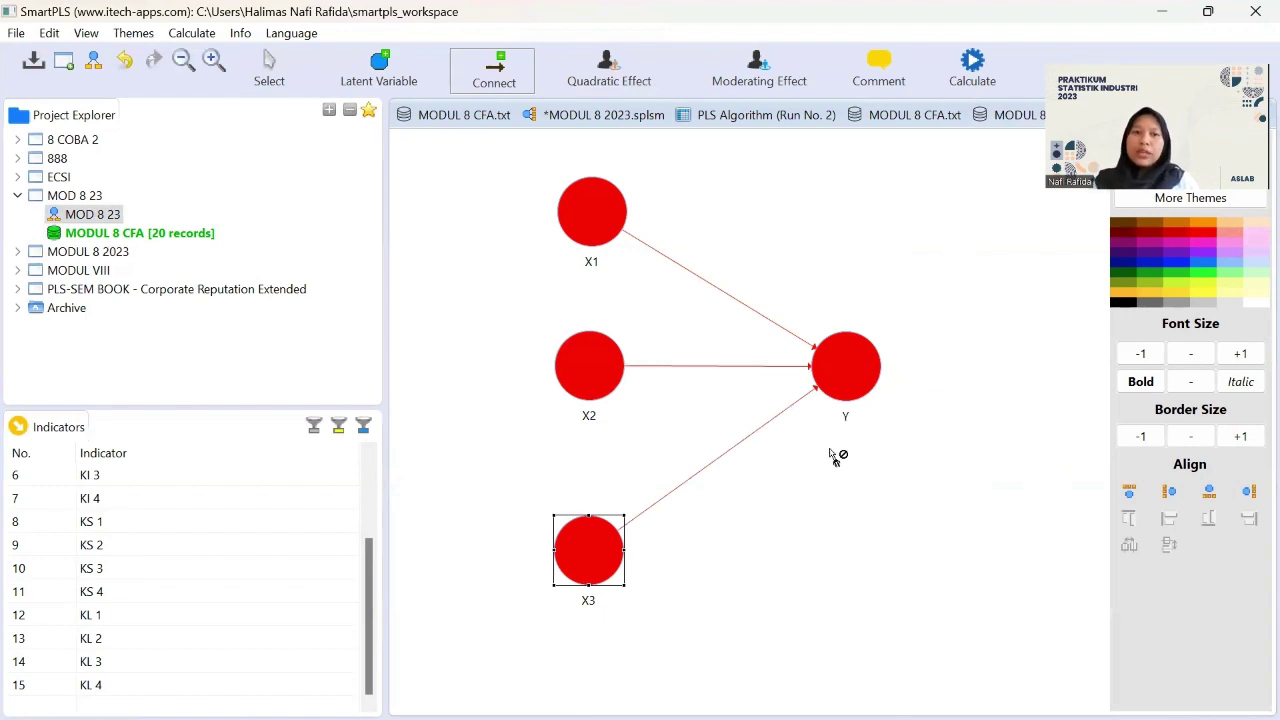
# Assign the indicators KP1, KP2 and KP 3 to the latent variable X1.
pyautogui.click(270, 62)
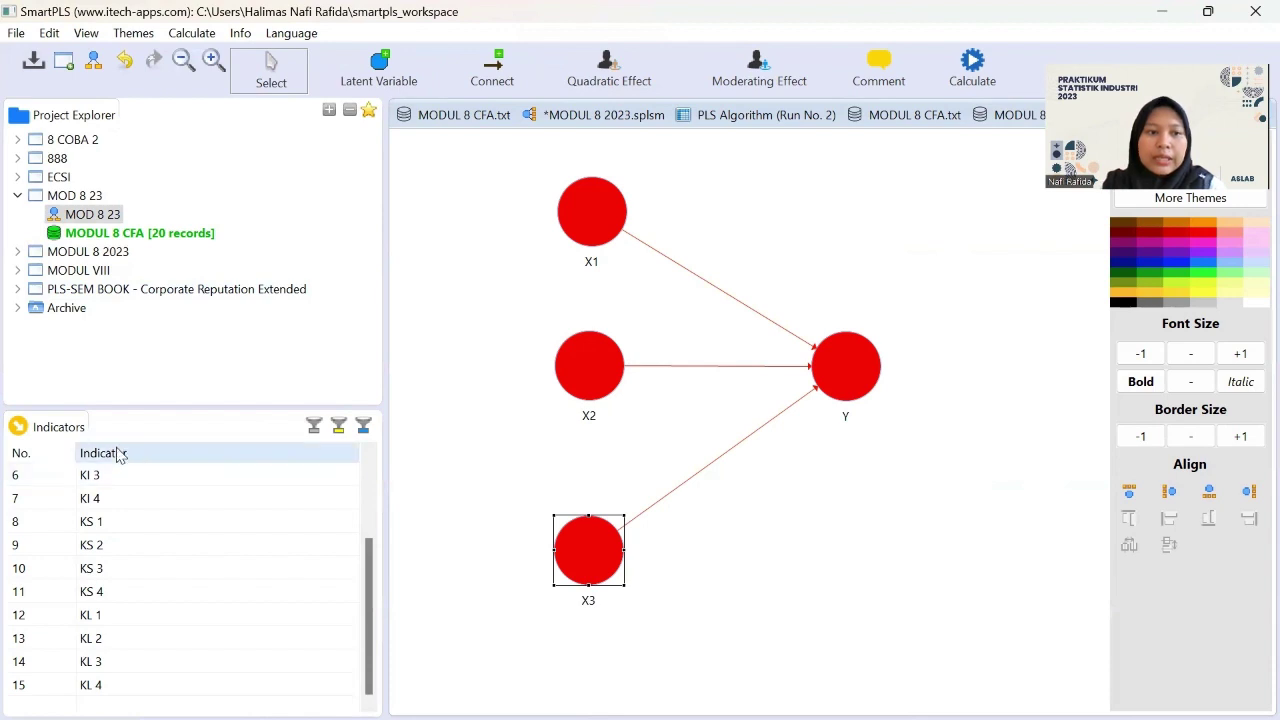
pyautogui.scroll(2, 165, 515)
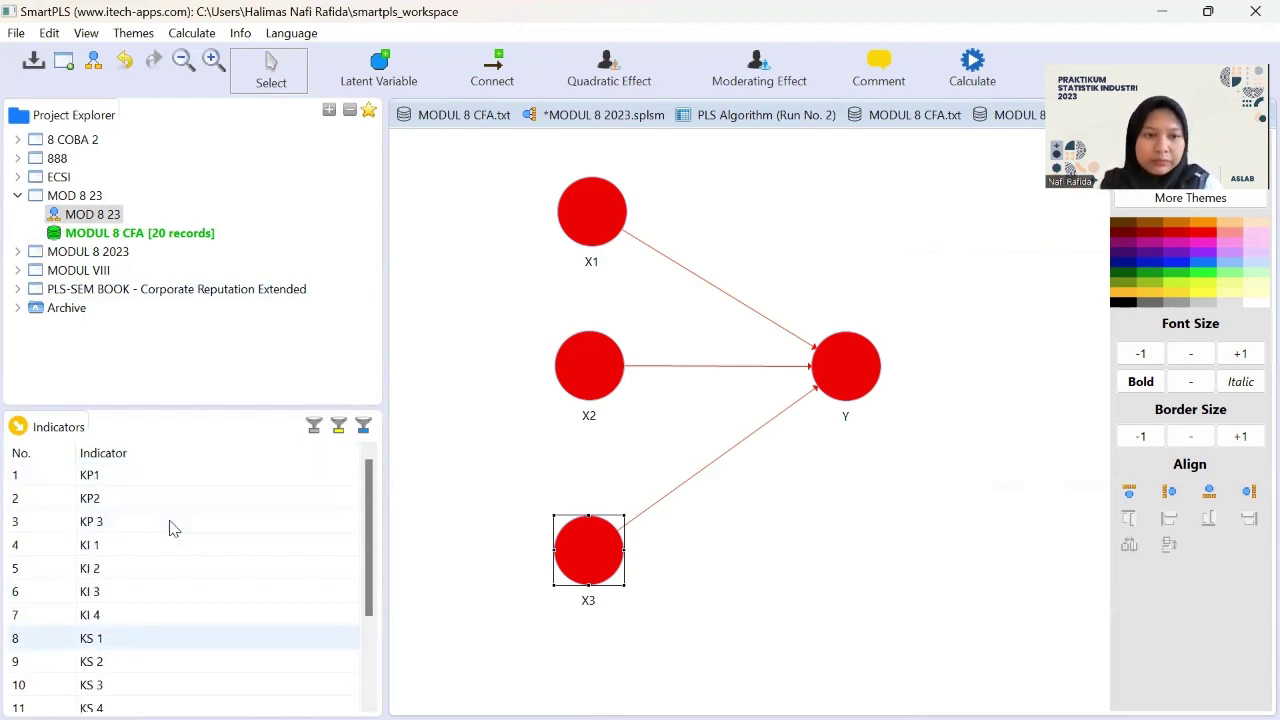
pyautogui.click(186, 477)
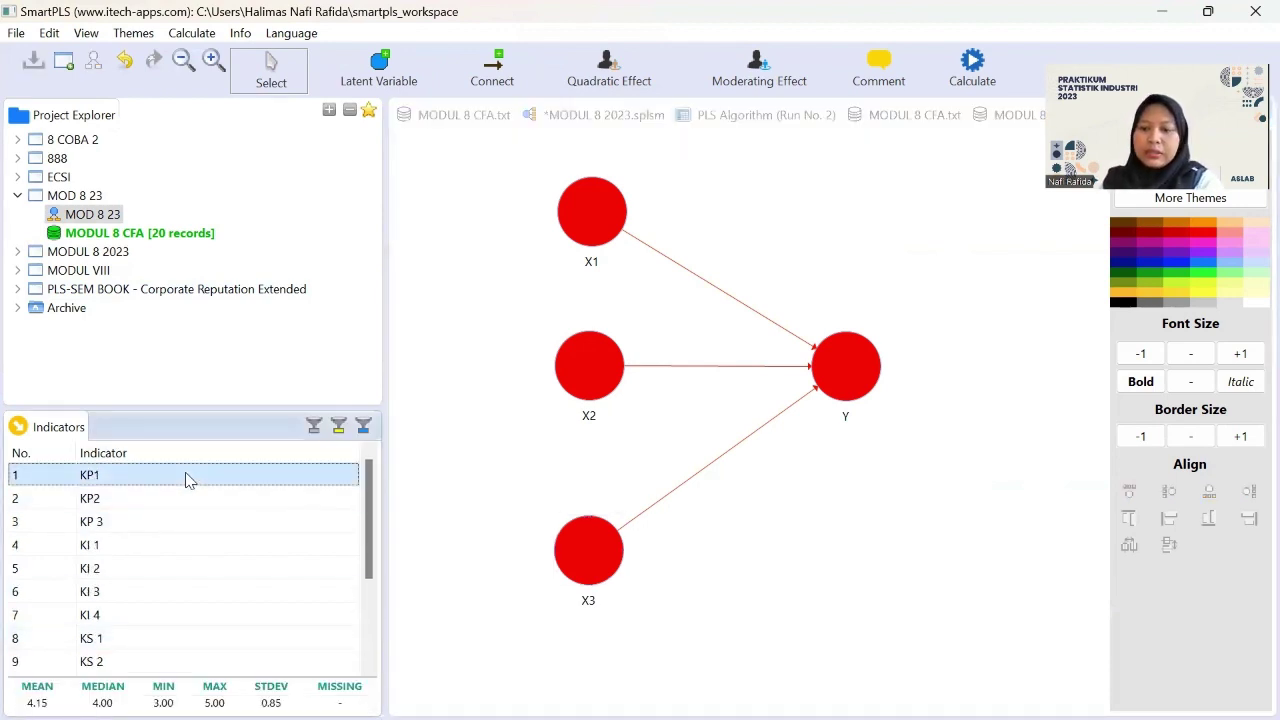
pyautogui.hotkey('shift', 'Down')
pyautogui.hotkey('shift', 'Down')
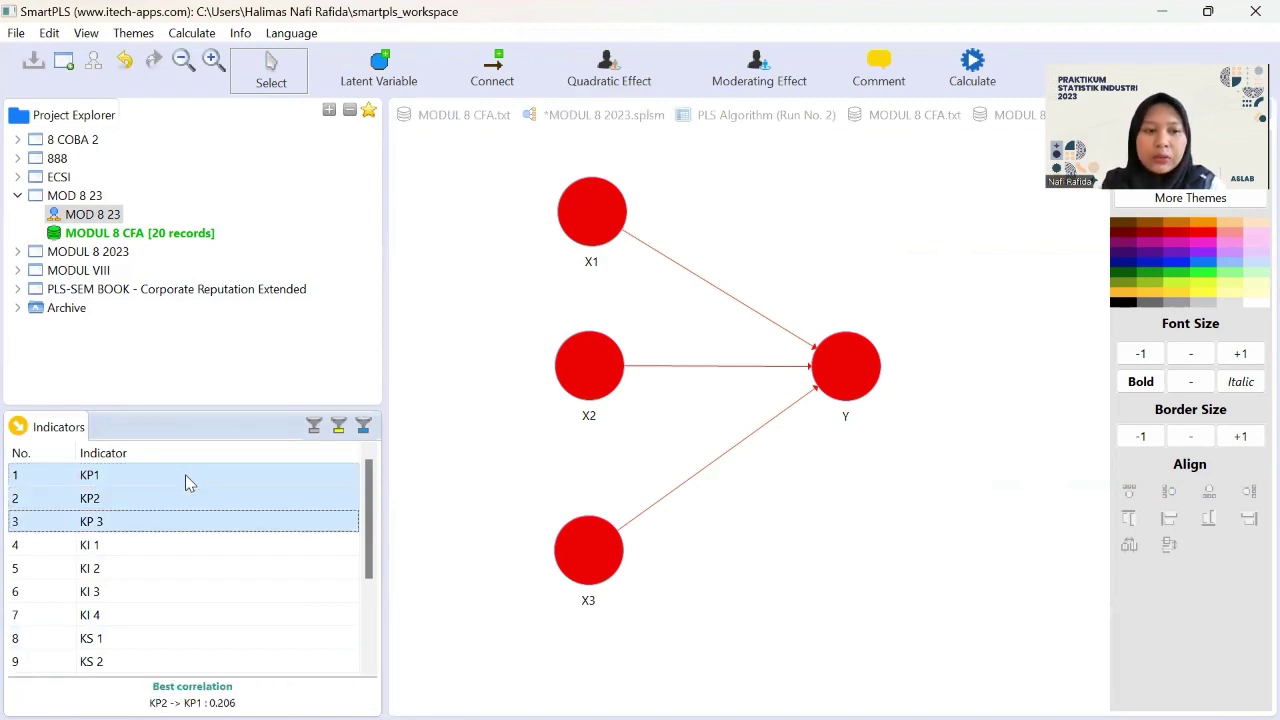
pyautogui.moveTo(185, 472); pyautogui.dragTo(591, 204)
# Assign the indicators KI 1, KI 2, KI 3 and KI 4 to the latent variable X2.
pyautogui.click(283, 548)
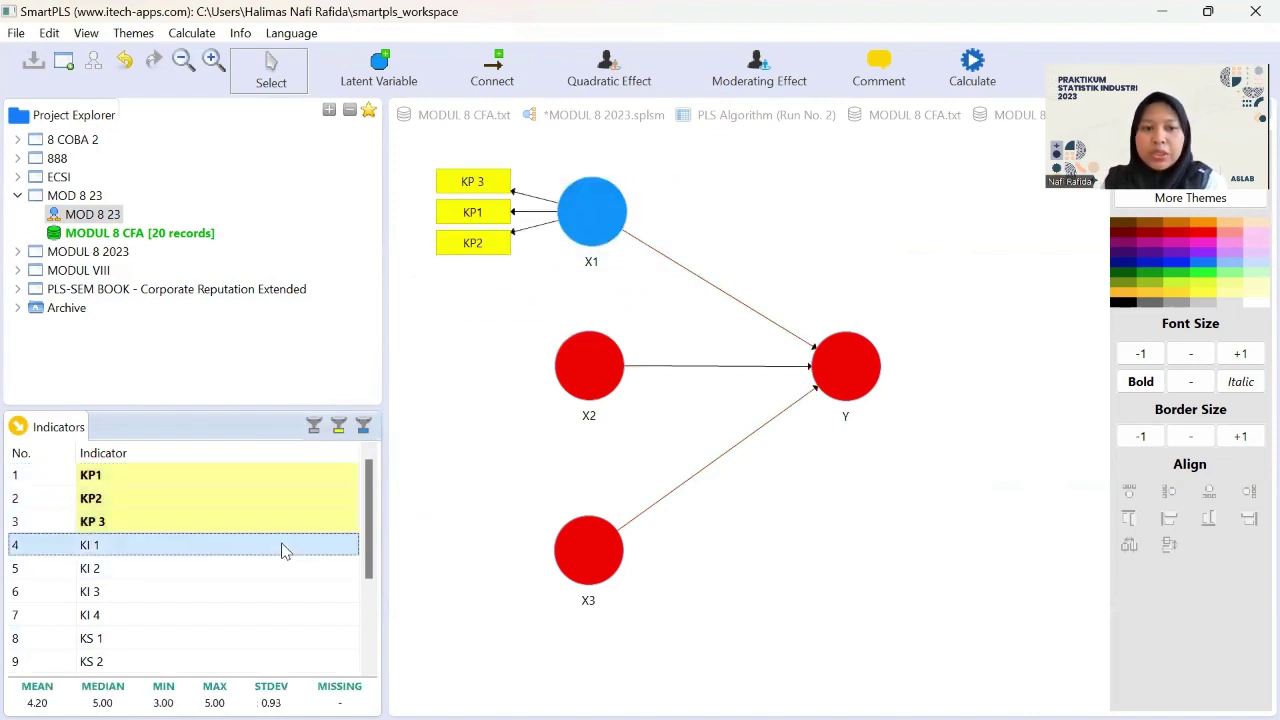
pyautogui.hotkey('shift', 'Down')
pyautogui.hotkey('shift', 'Down')
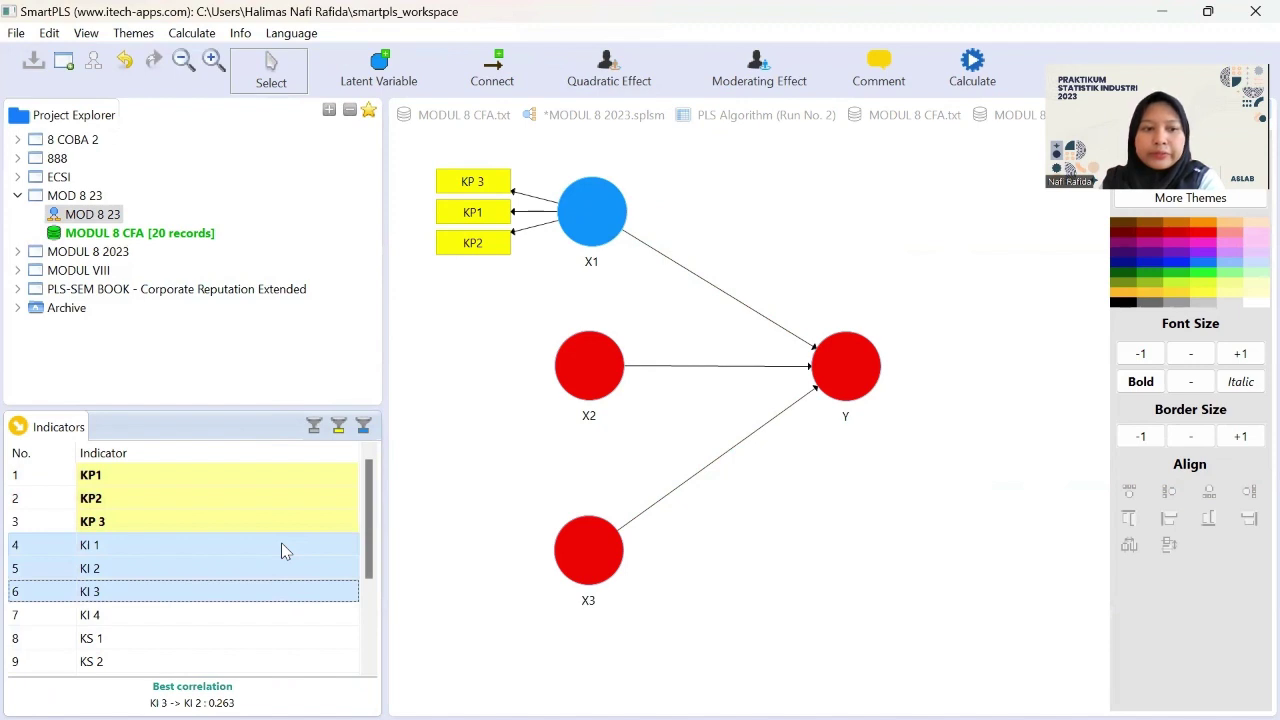
pyautogui.hotkey('shift', 'Down')
pyautogui.moveTo(273, 551); pyautogui.dragTo(590, 372)
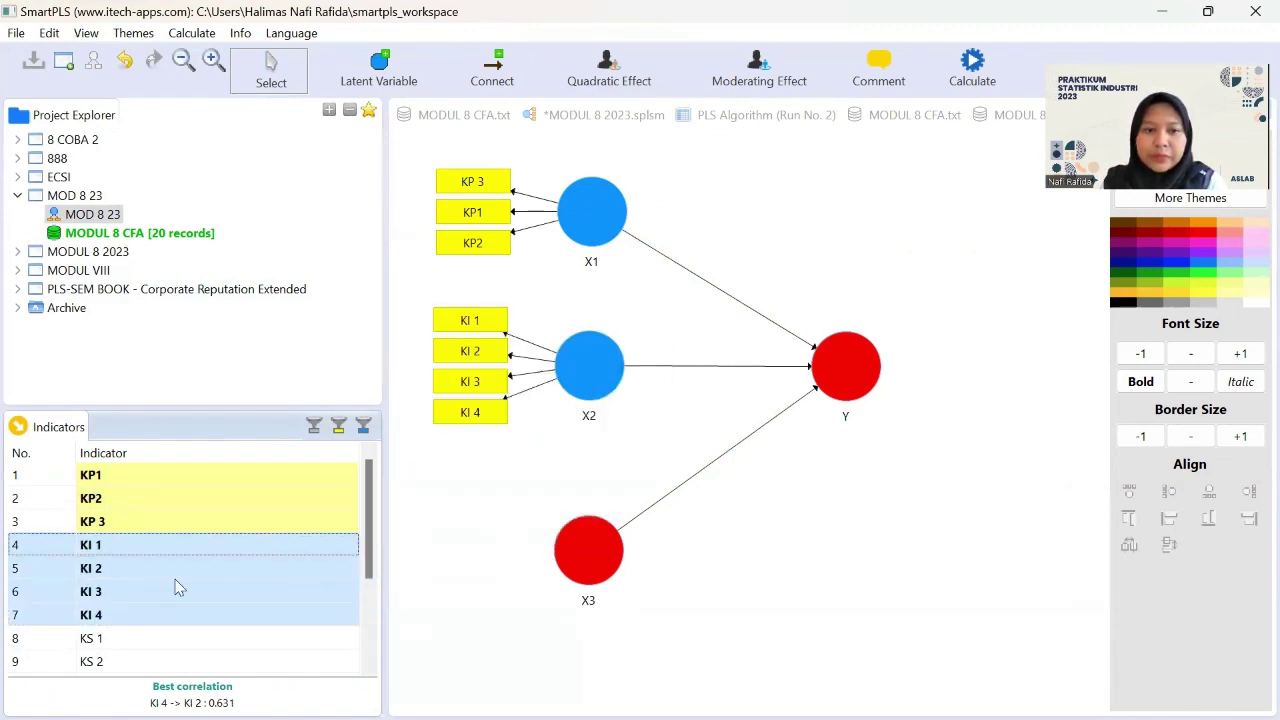
# Assign the indicators KS 1, KS 2, KS 3 and KS 4 to the latent variable X3.
pyautogui.scroll(-2, 177, 588)
pyautogui.click(181, 498)
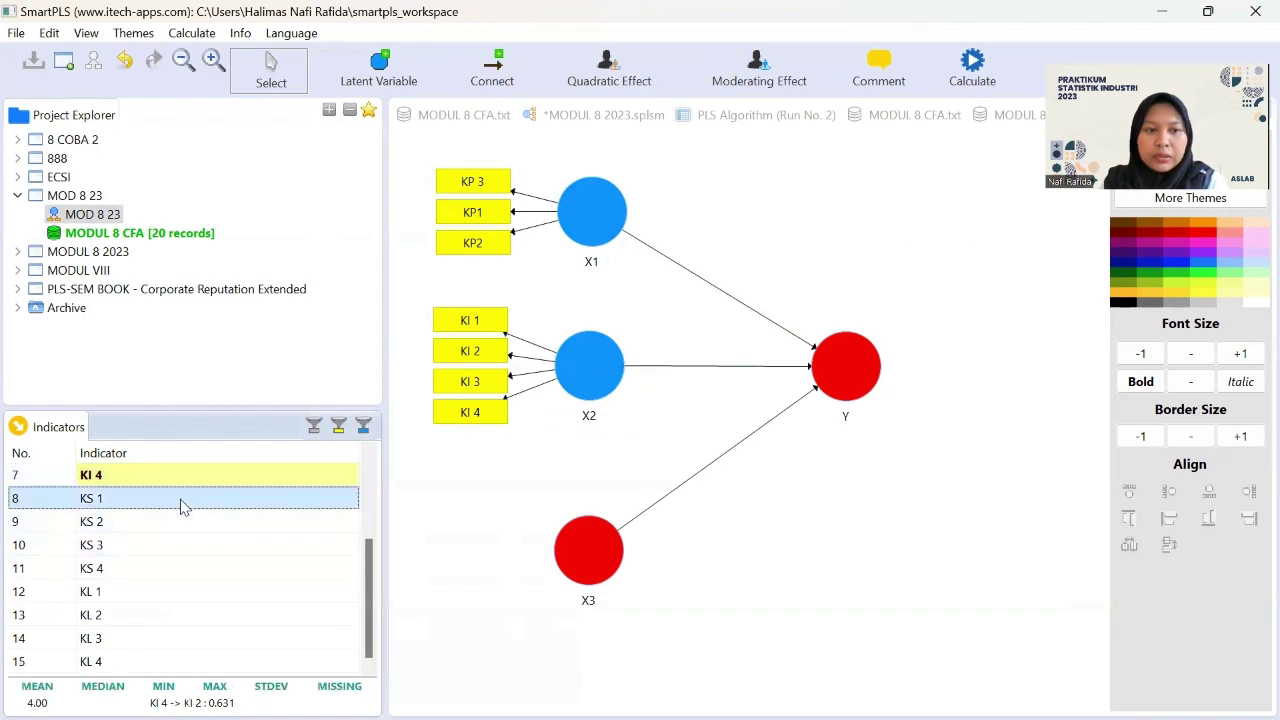
pyautogui.hotkey('shift', 'Down')
pyautogui.hotkey('shift', 'Down')
pyautogui.hotkey('shift', 'Down')
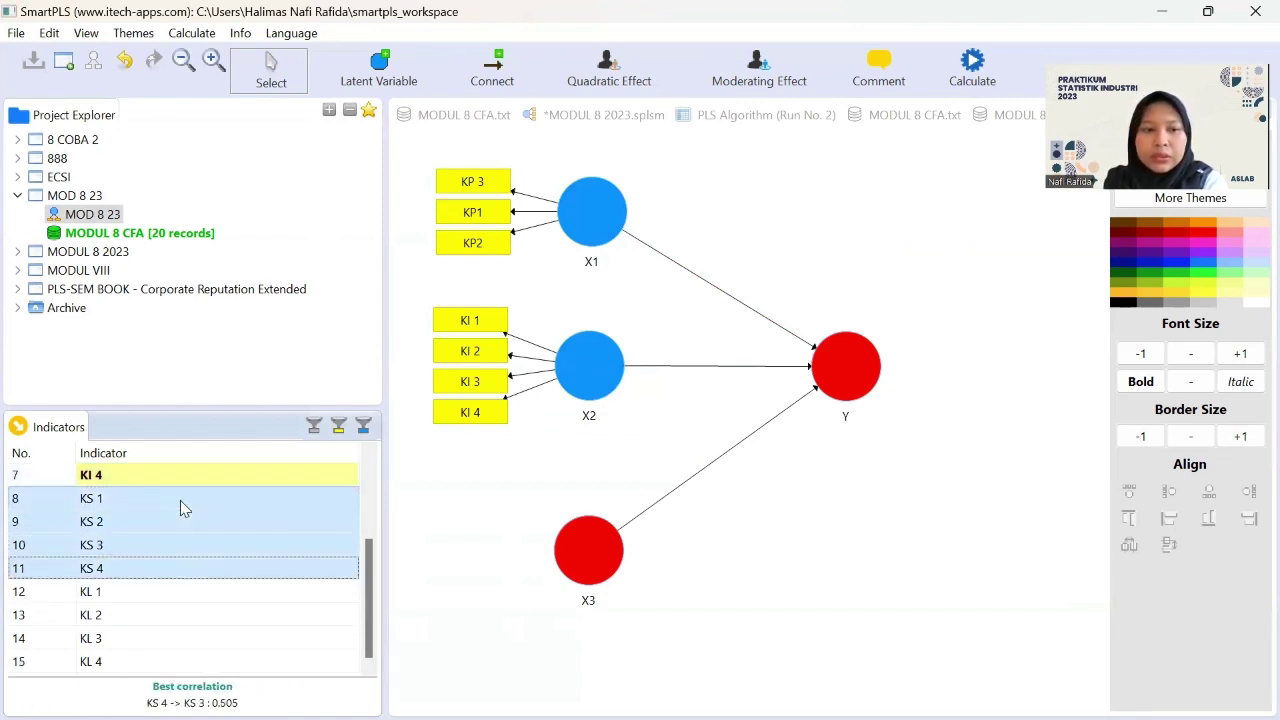
pyautogui.moveTo(185, 520); pyautogui.dragTo(580, 545)
# Assign the indicators KL 1, KL 2, KL 3 and KL 4 to the latent variable Y.
pyautogui.click(134, 591)
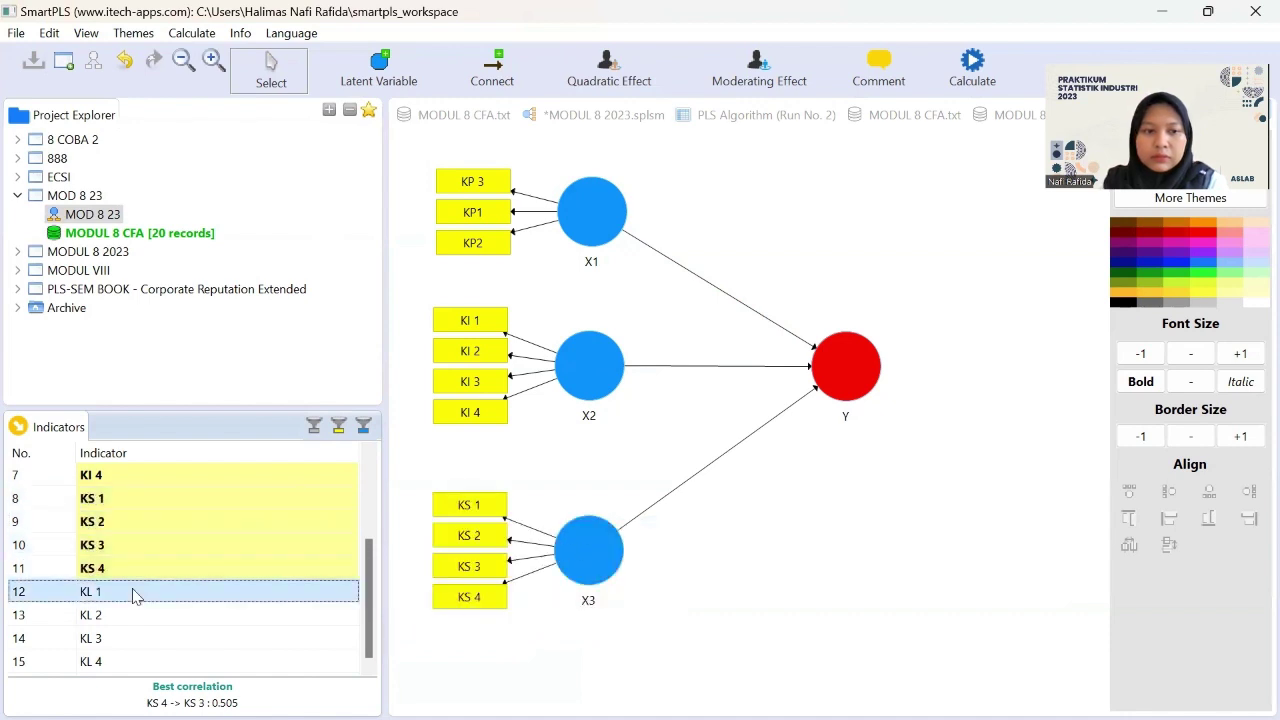
pyautogui.hotkey('shift', 'Down')
pyautogui.hotkey('shift', 'Down')
pyautogui.hotkey('shift', 'Down')
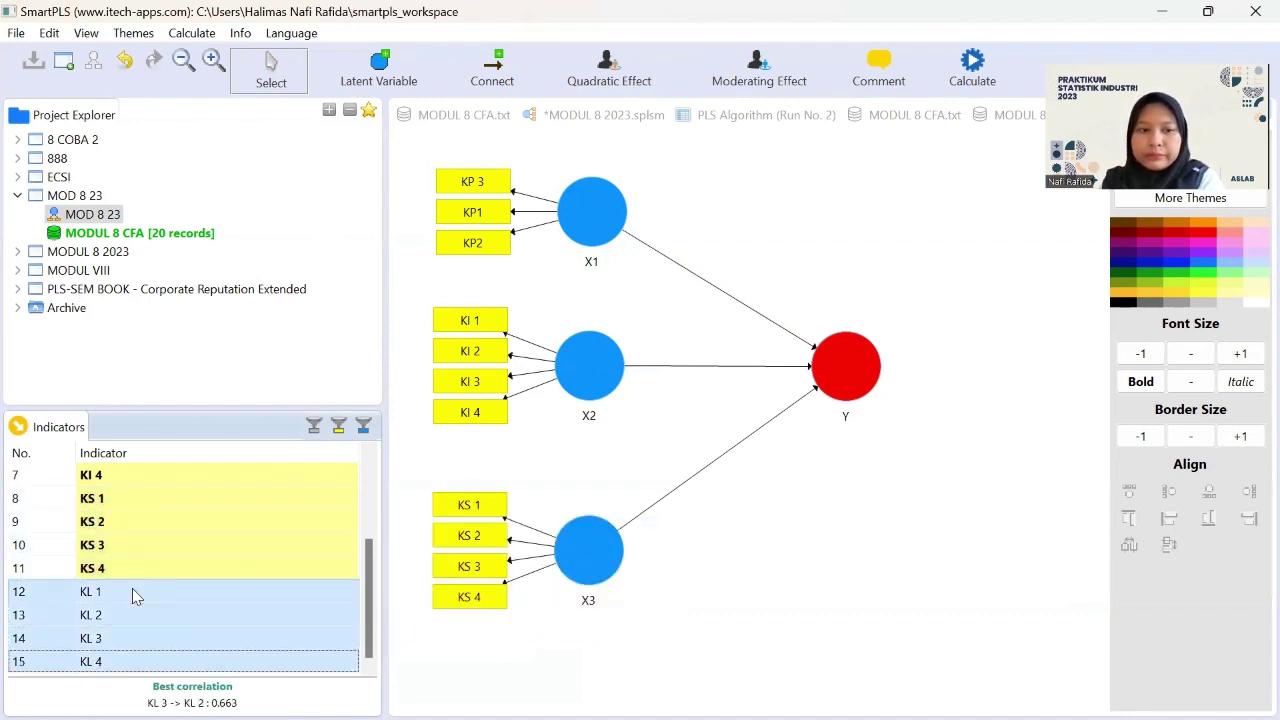
pyautogui.moveTo(136, 595); pyautogui.dragTo(846, 372)
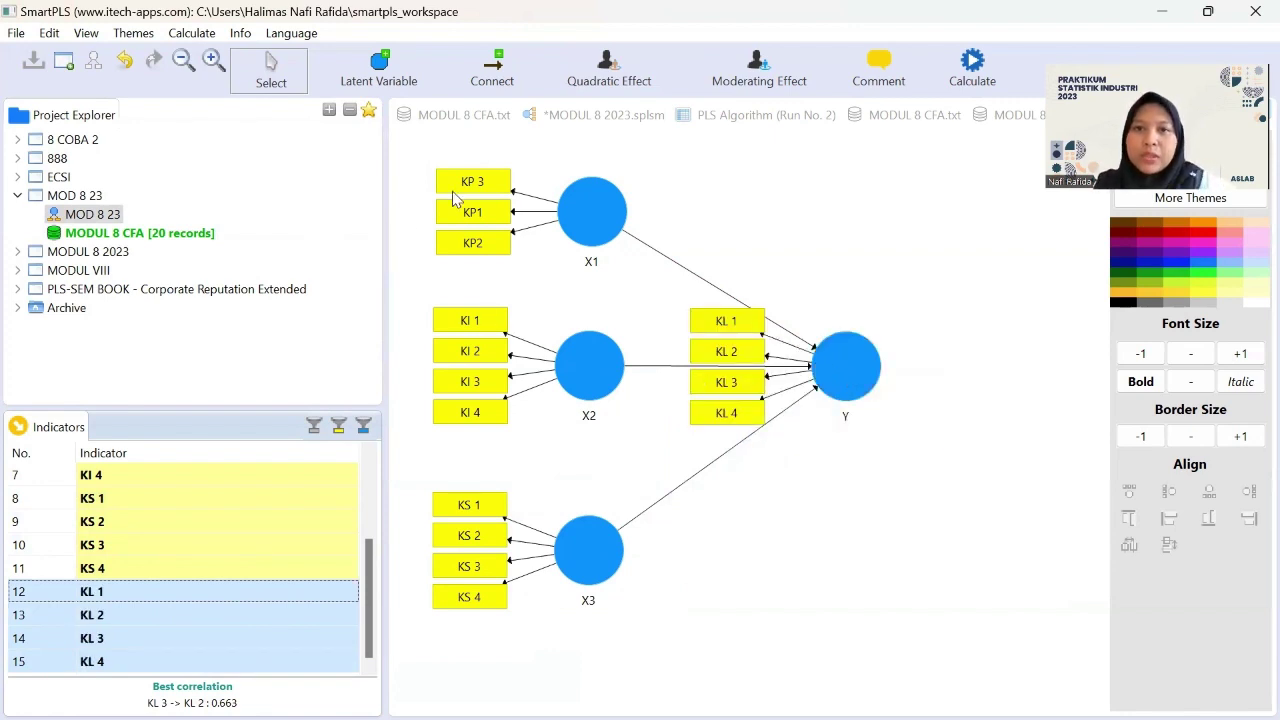
# Run the PLS Algorithm on the MOD 8 23 model with the preset settings and review all indicators' outer loadings in the report.
pyautogui.click(203, 37)
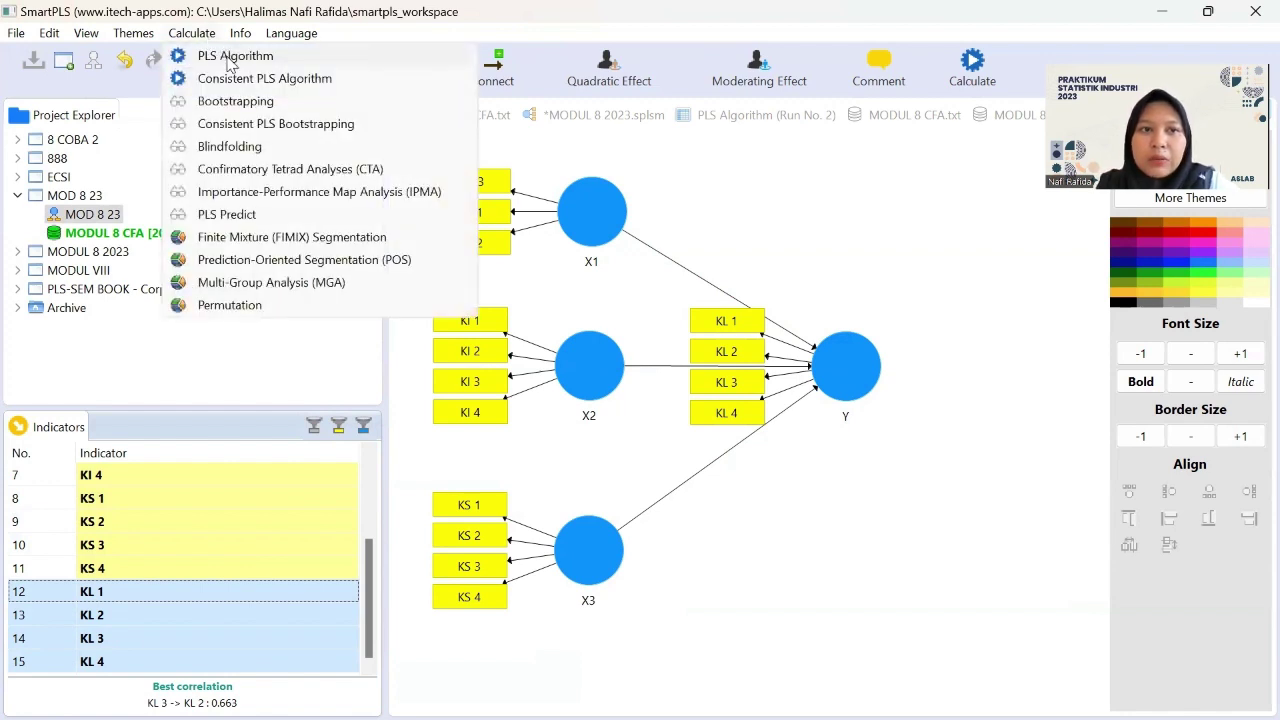
pyautogui.click(232, 57)
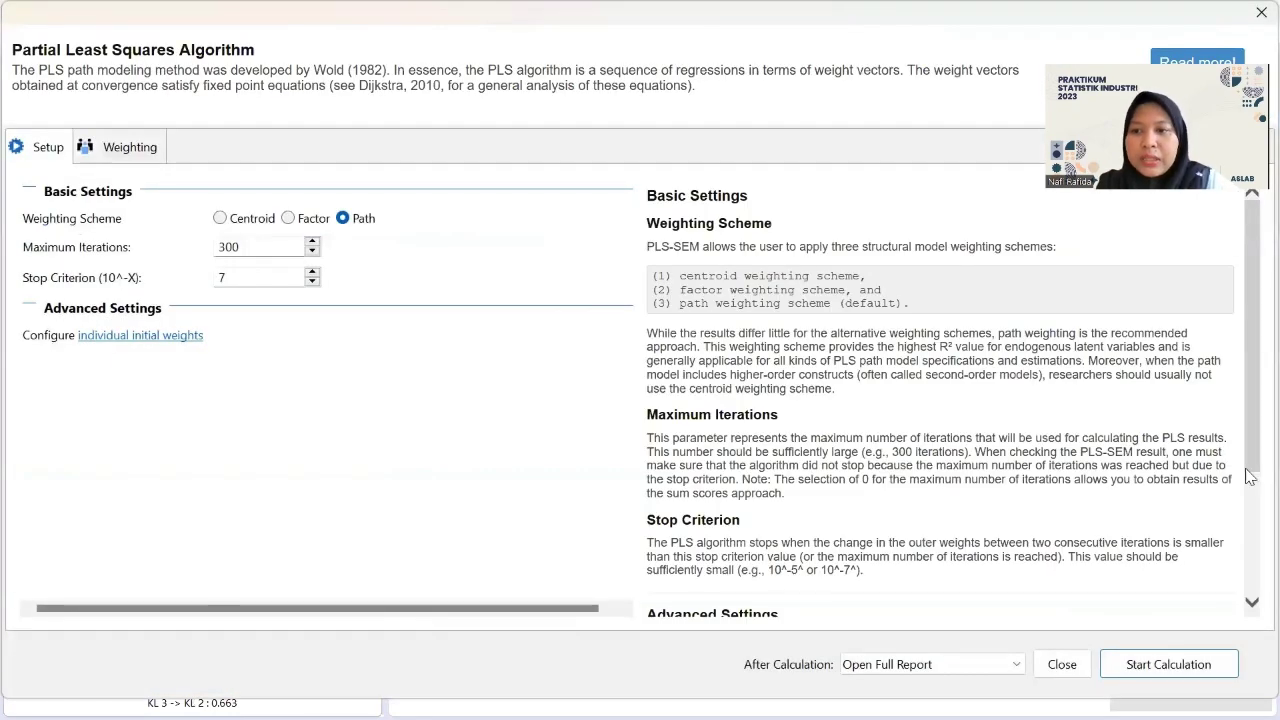
pyautogui.scroll(-3, 1090, 480)
pyautogui.click(1140, 665)
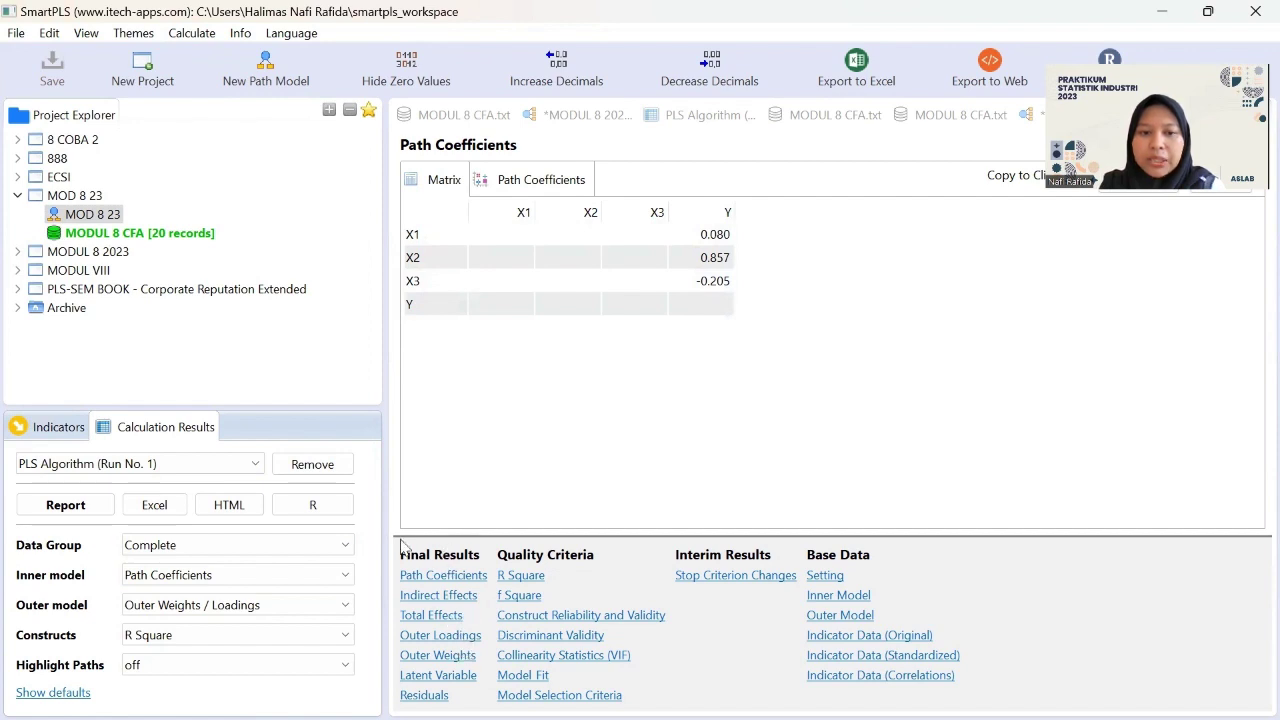
pyautogui.click(467, 640)
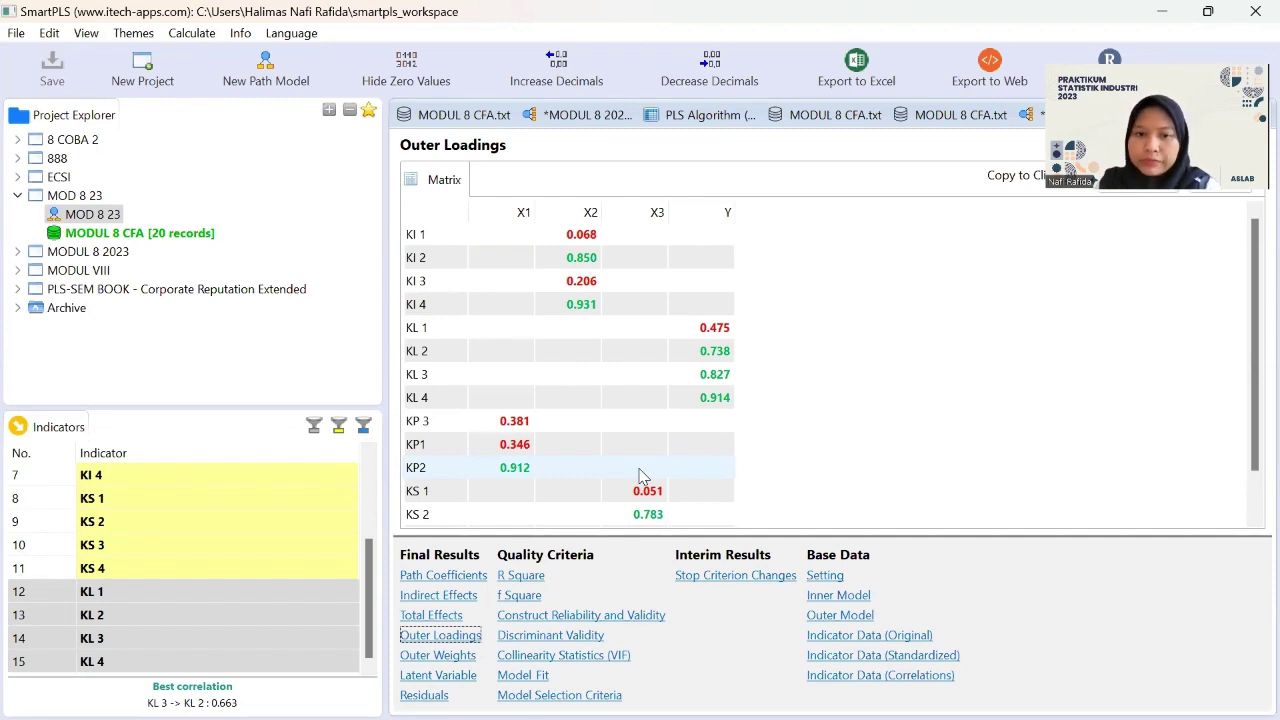
pyautogui.scroll(-1, 641, 476)
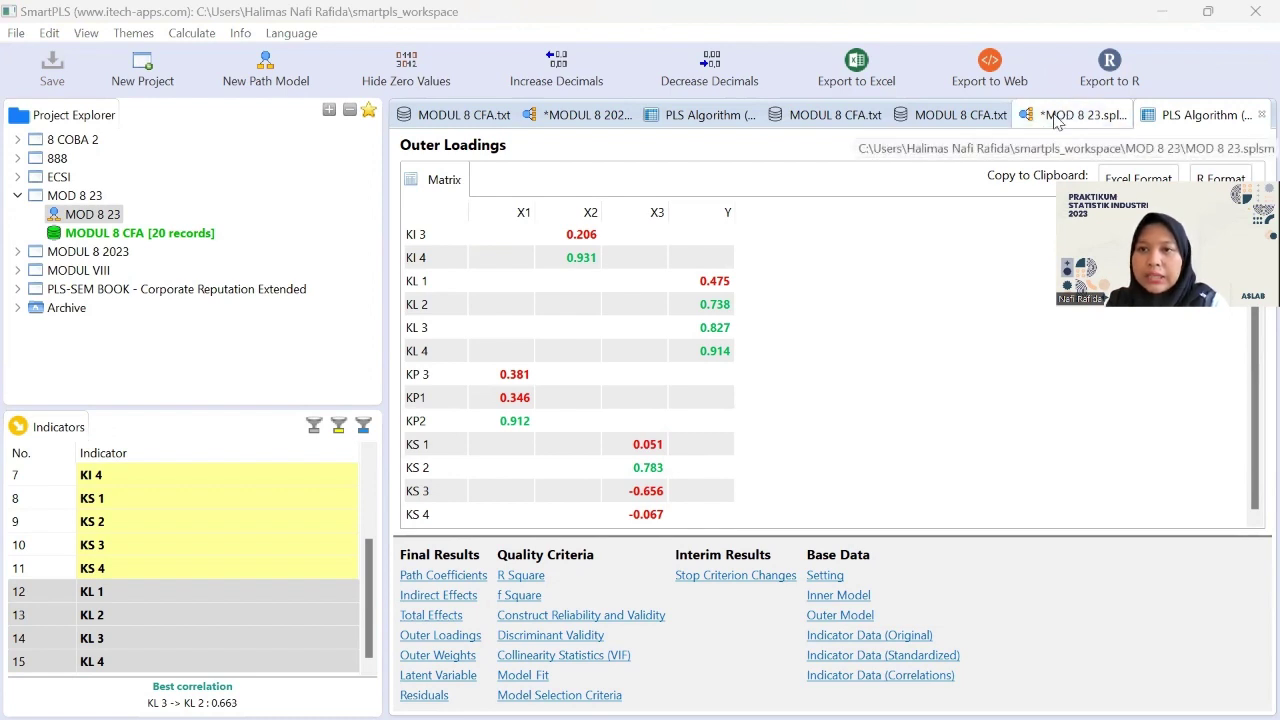
# Return to the MOD 8 23 path model and delete the indicators KP 3 and KP1 from the latent variable X1.
pyautogui.click(1055, 118)
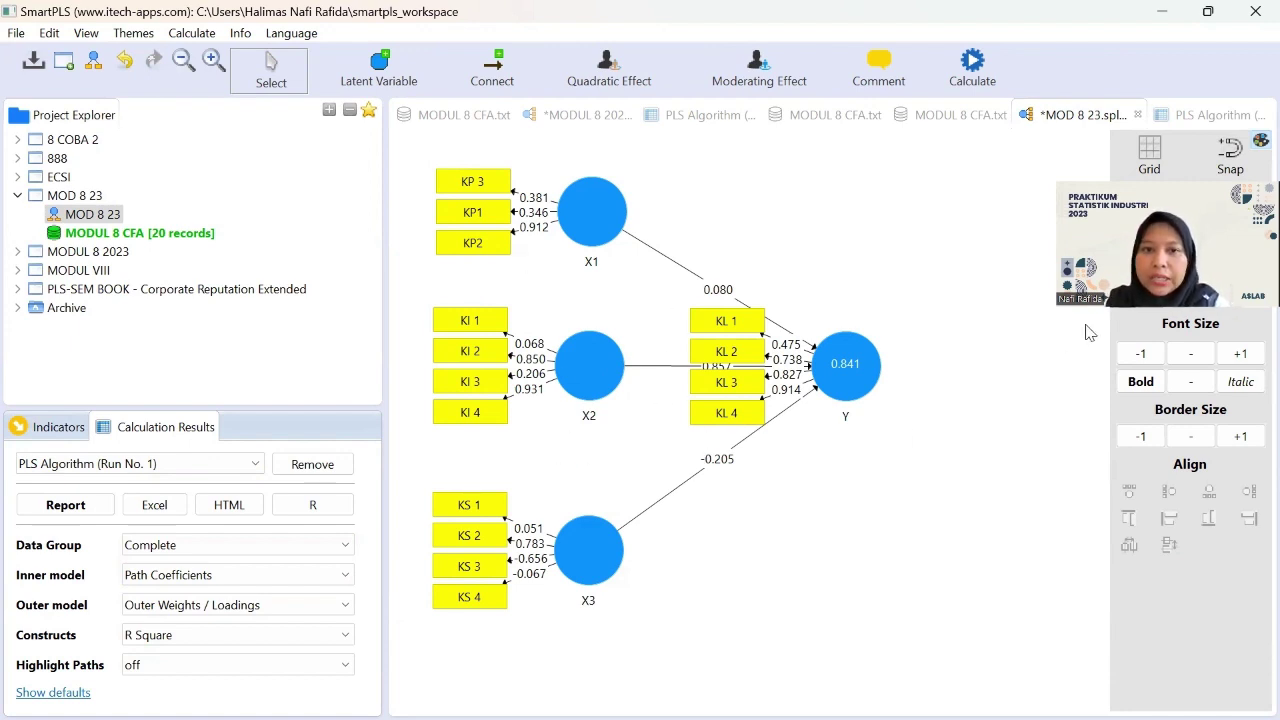
pyautogui.click(503, 188)
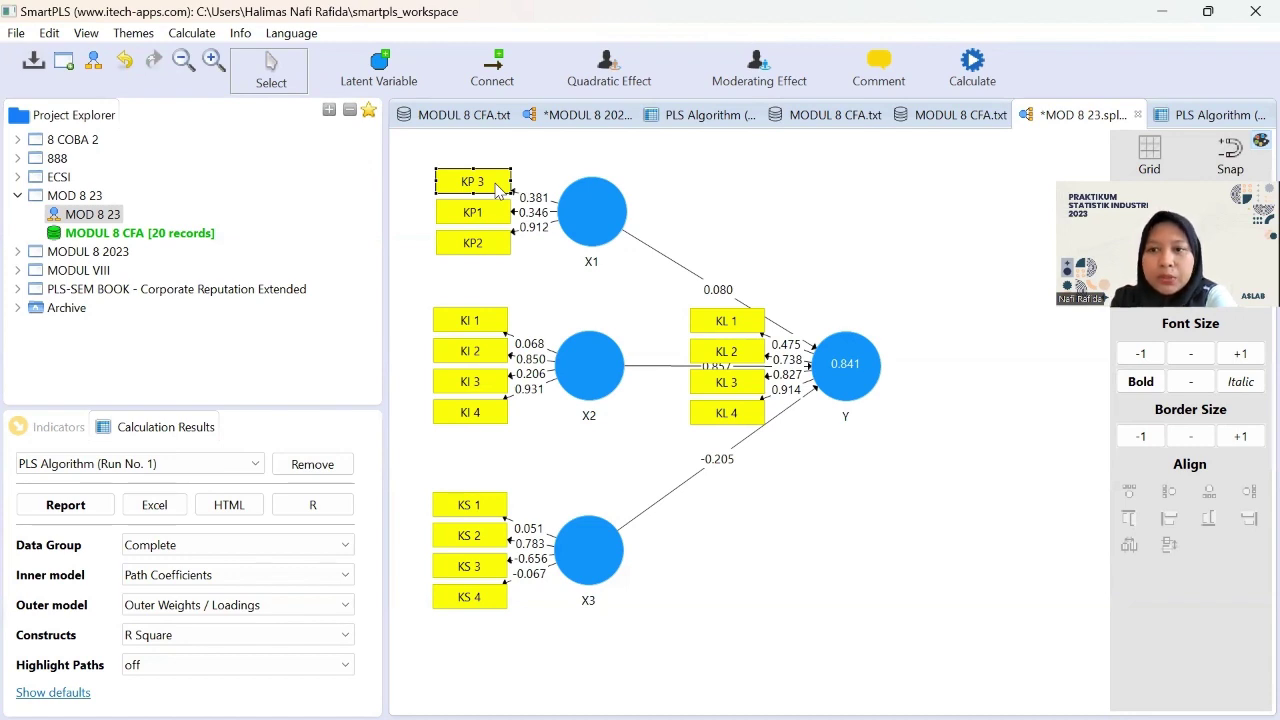
pyautogui.press('Delete')
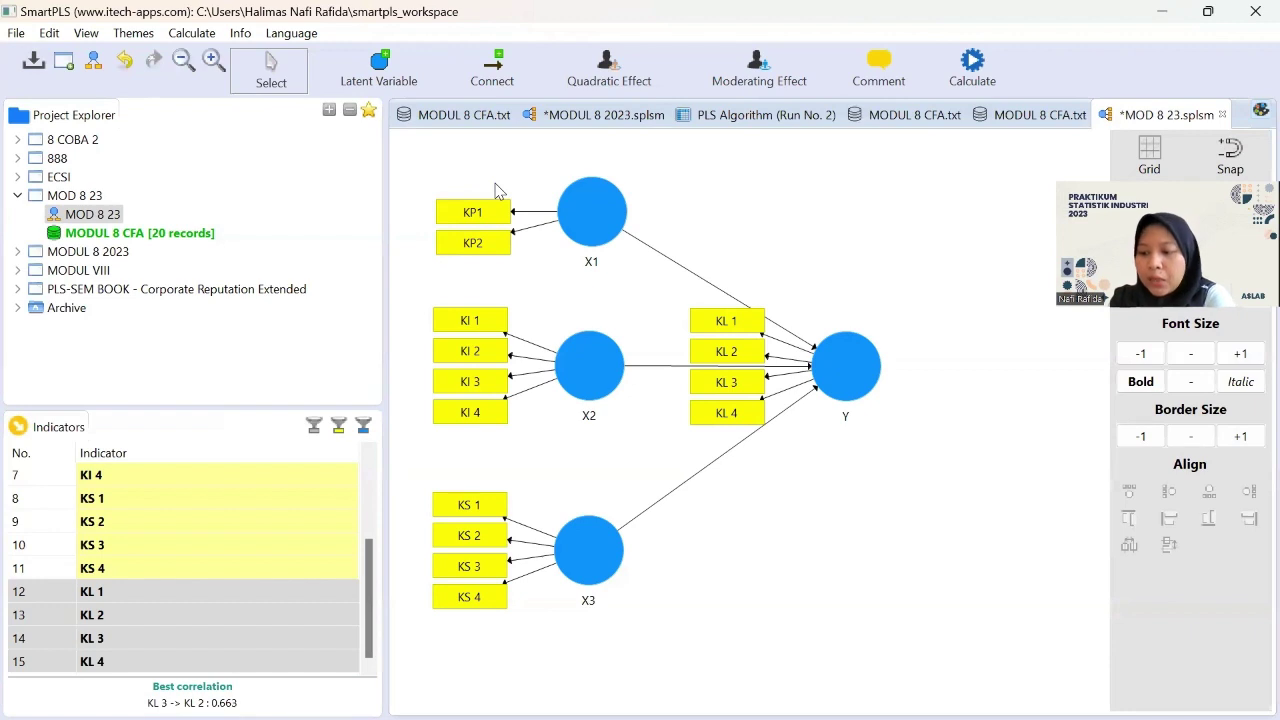
pyautogui.click(475, 216)
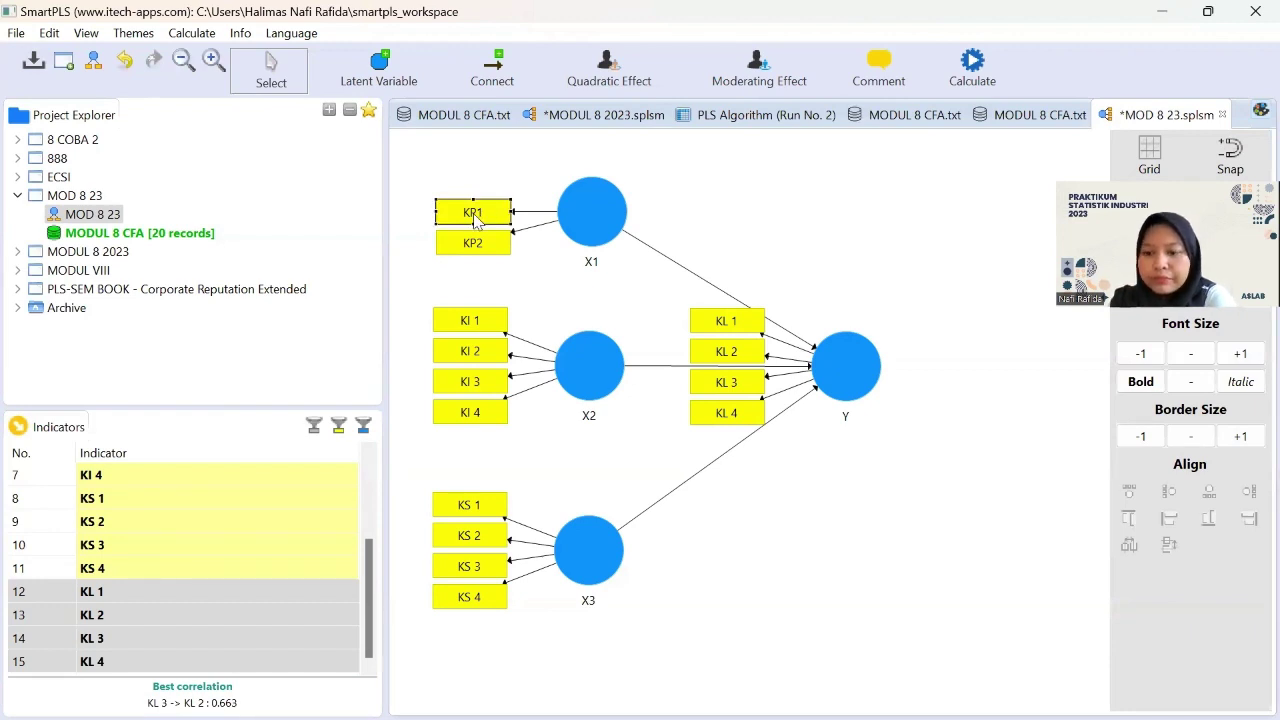
pyautogui.press('Delete')
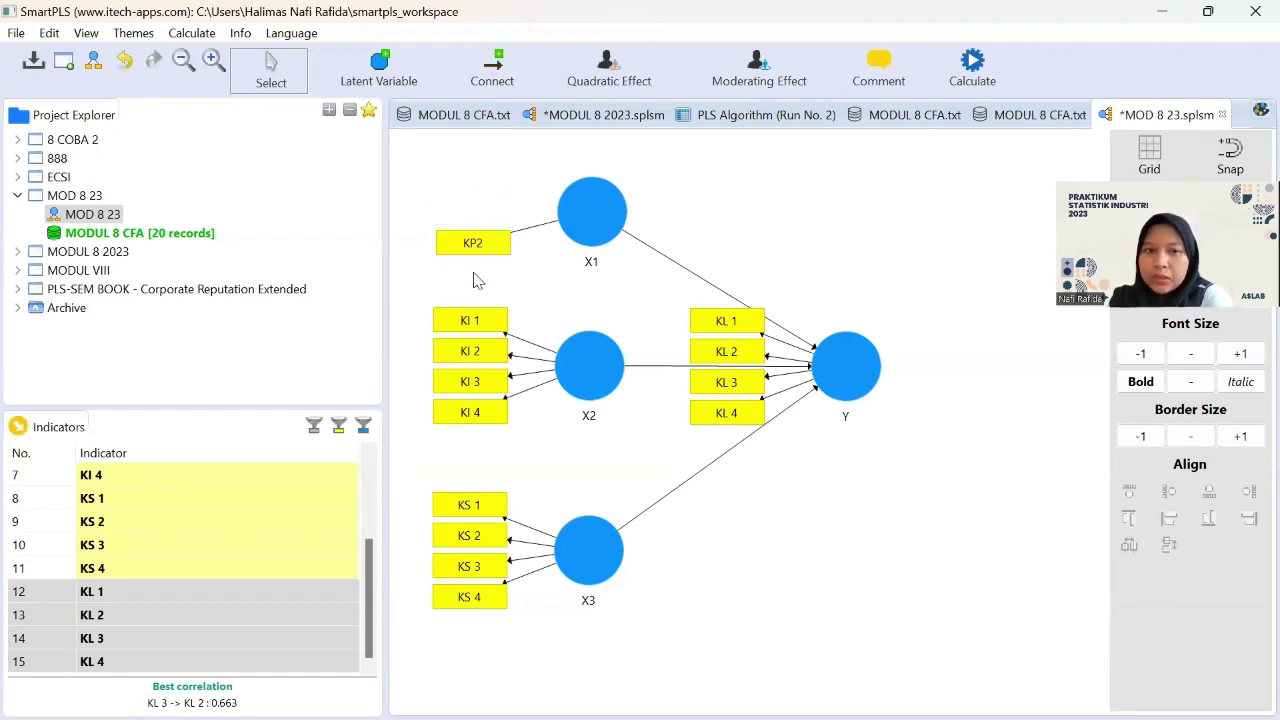
# Delete the indicators KI 1 and KI 3 from the latent variable X2.
pyautogui.click(495, 330)
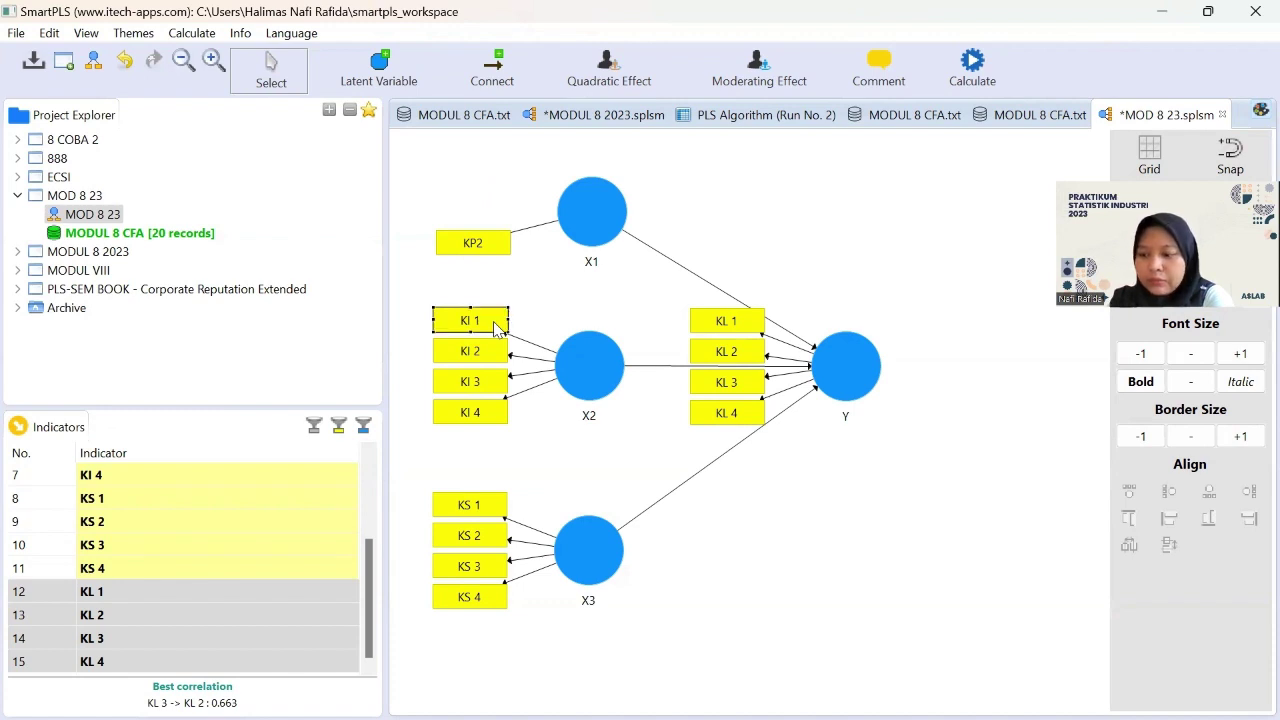
pyautogui.press('Delete')
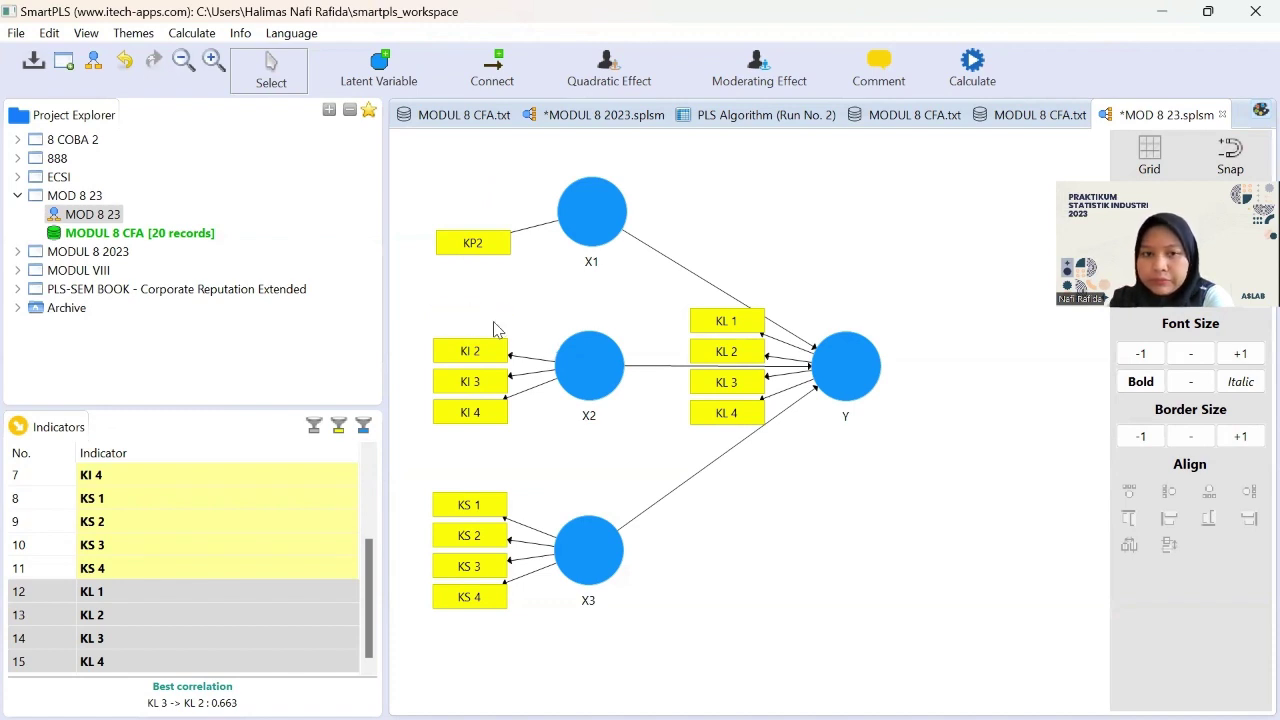
pyautogui.click(495, 392)
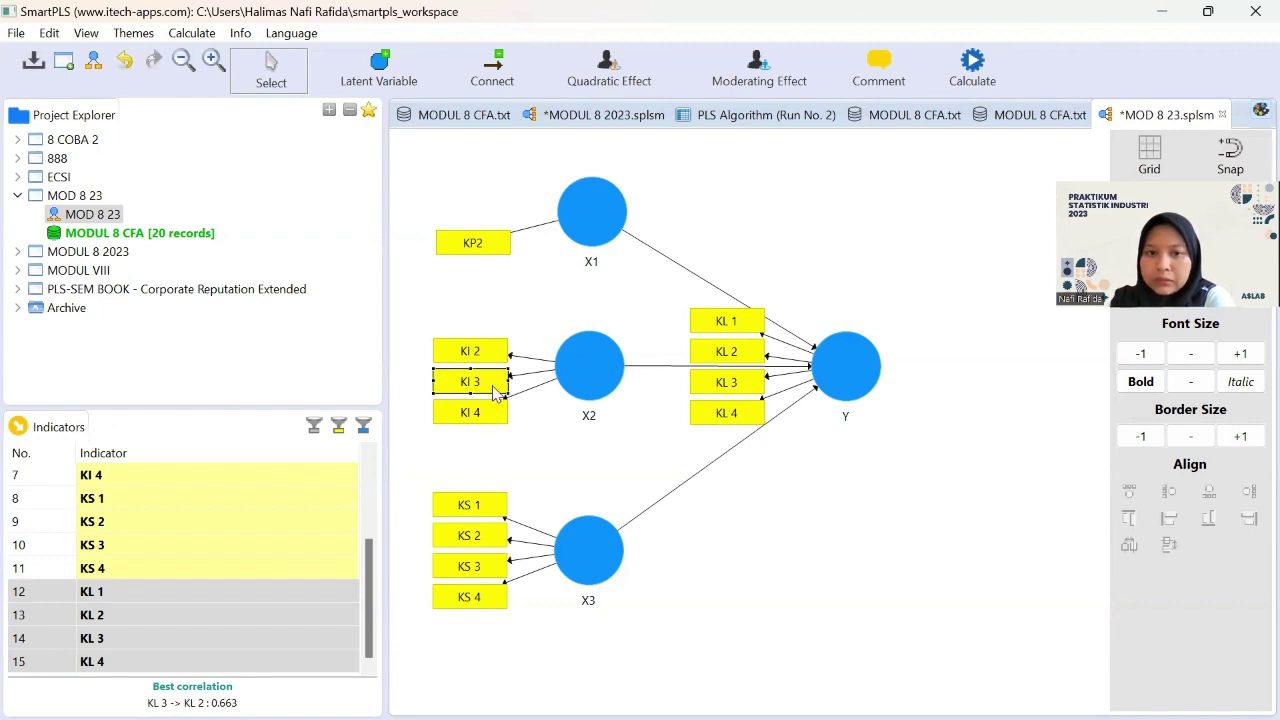
pyautogui.press('Delete')
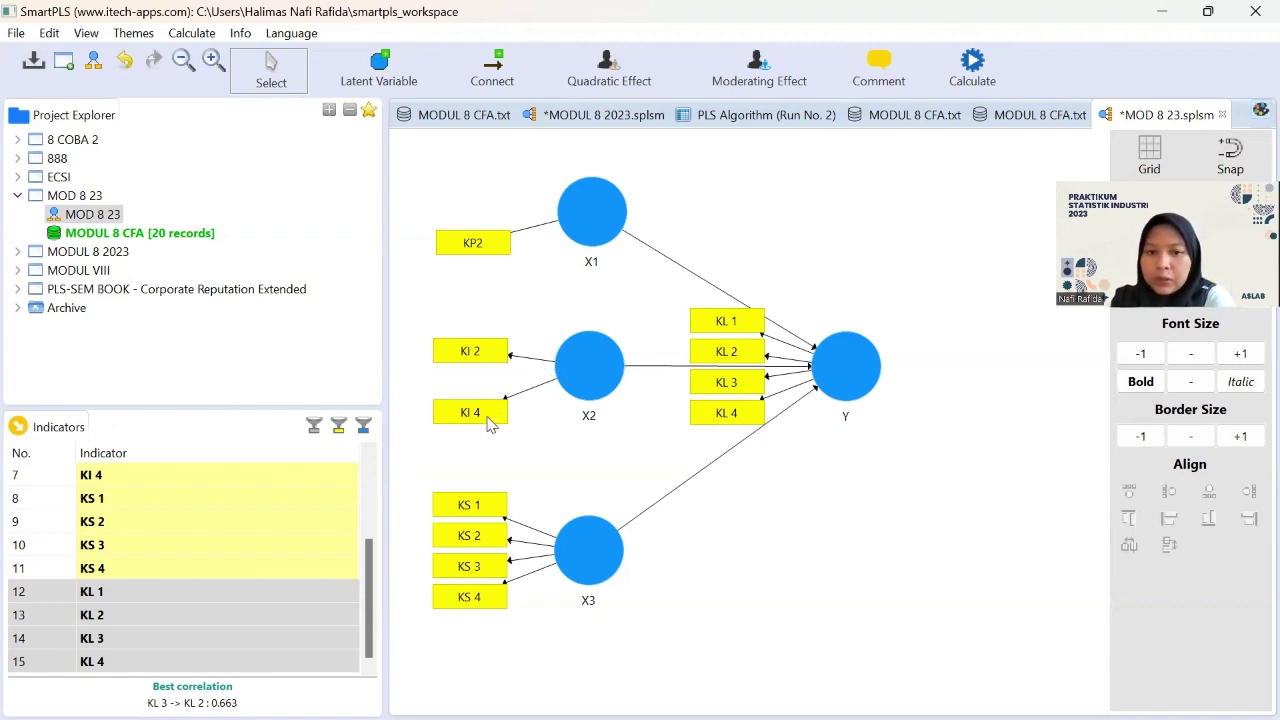
# Delete the indicators KS 1, KS 3 and KS 4 from the latent variable X3 and KL 1 from Y.
pyautogui.click(497, 515)
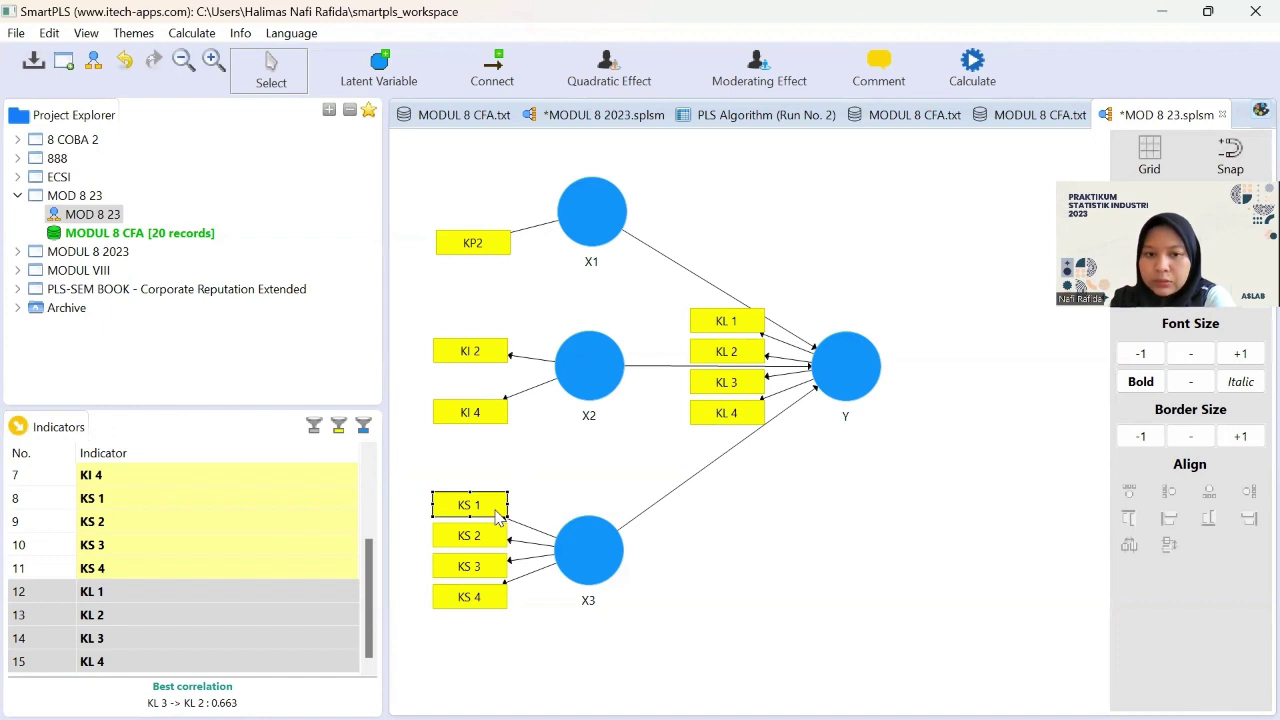
pyautogui.press('Delete')
pyautogui.click(497, 567)
pyautogui.press('Delete')
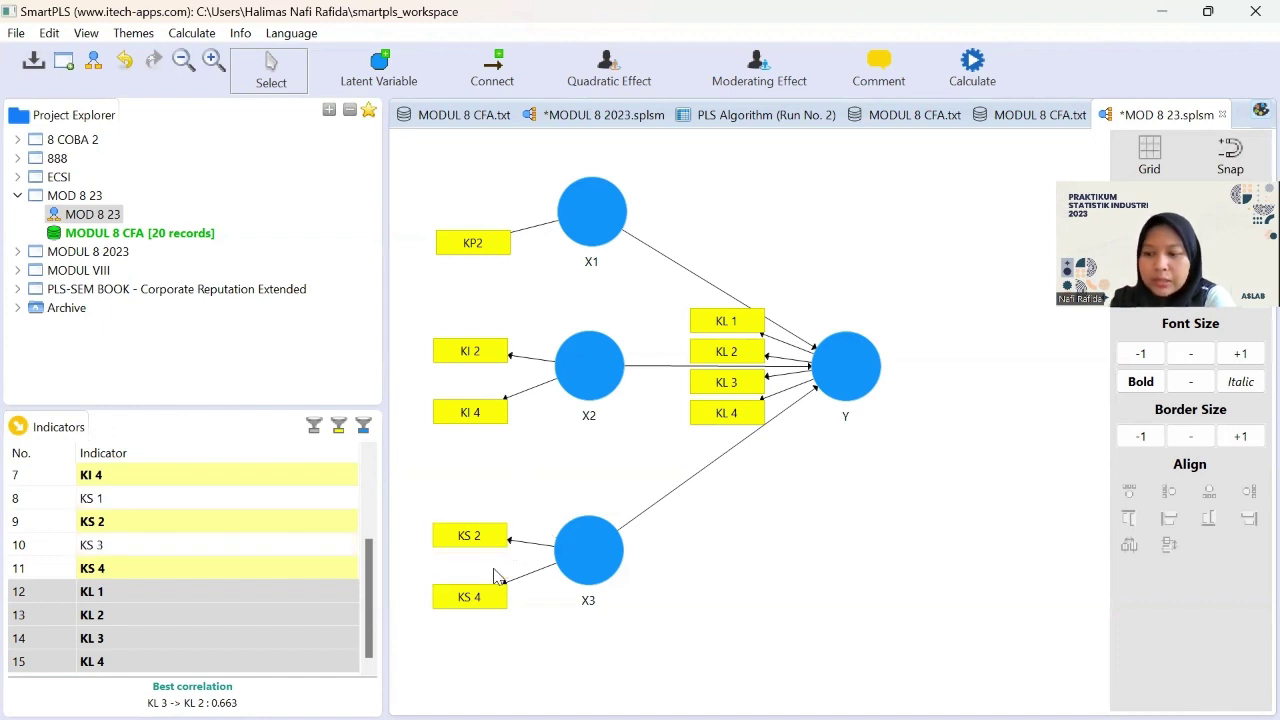
pyautogui.click(492, 598)
pyautogui.press('Delete')
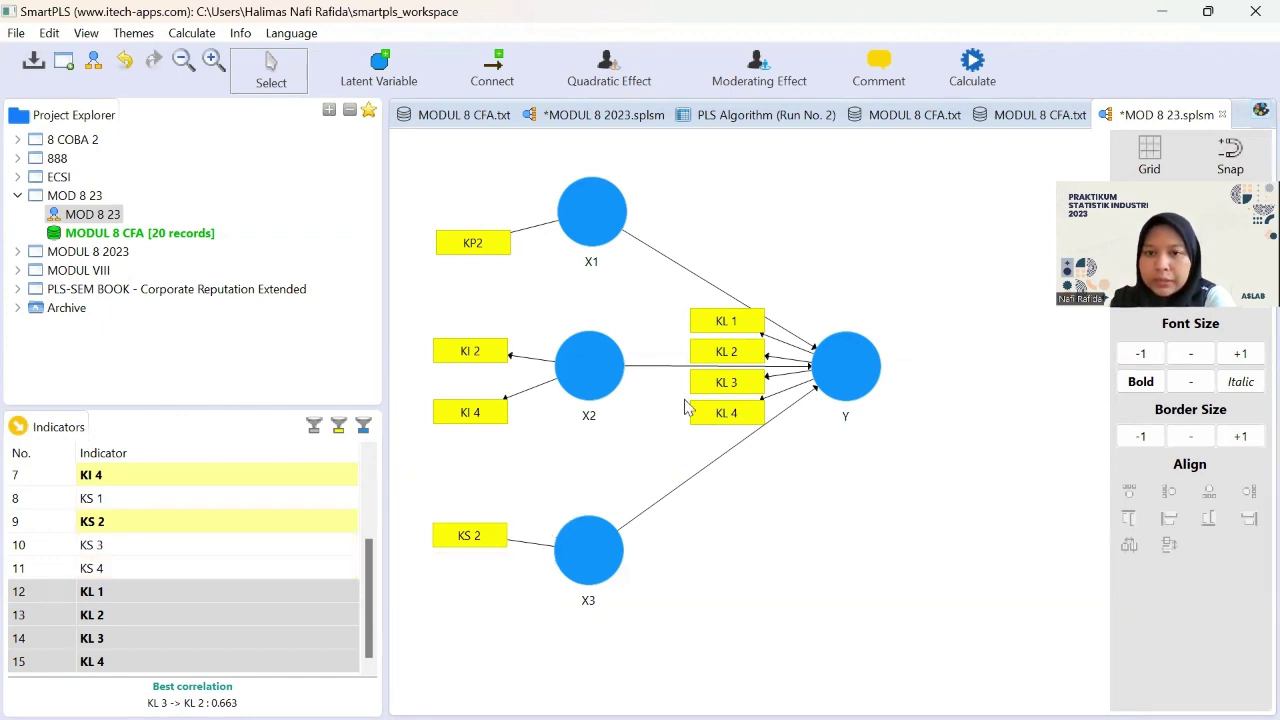
pyautogui.click(743, 324)
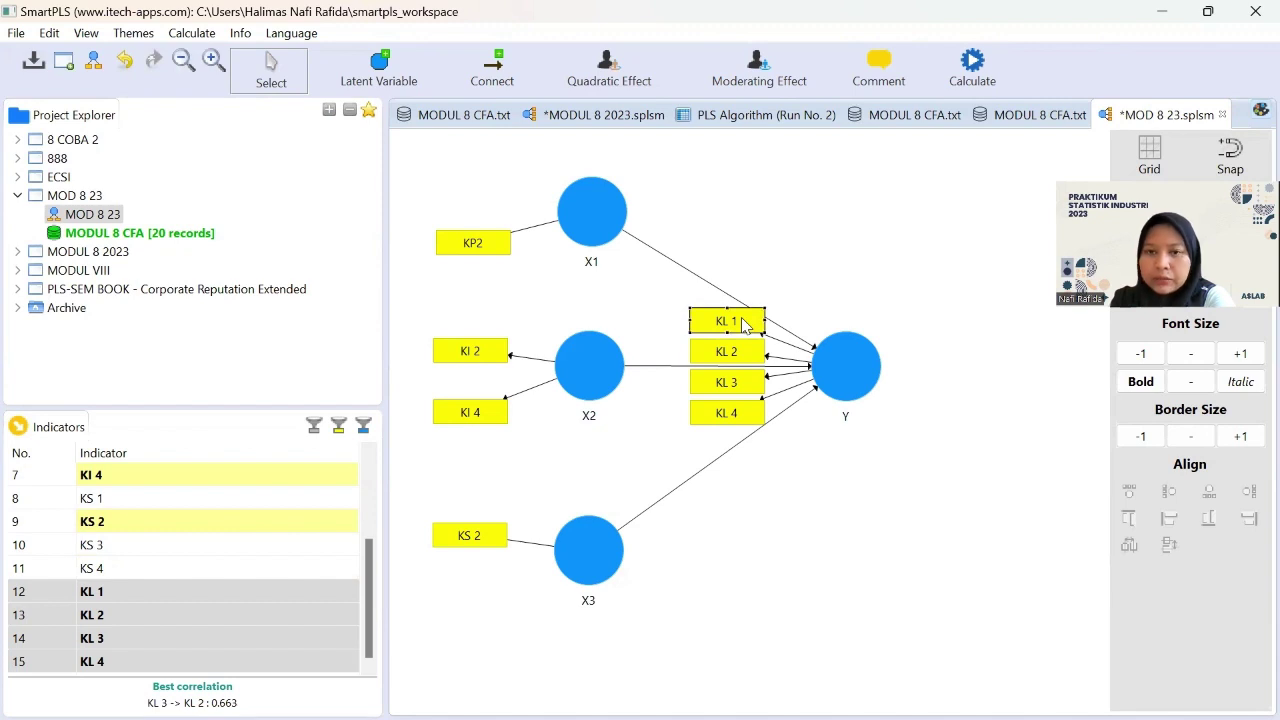
pyautogui.press('Delete')
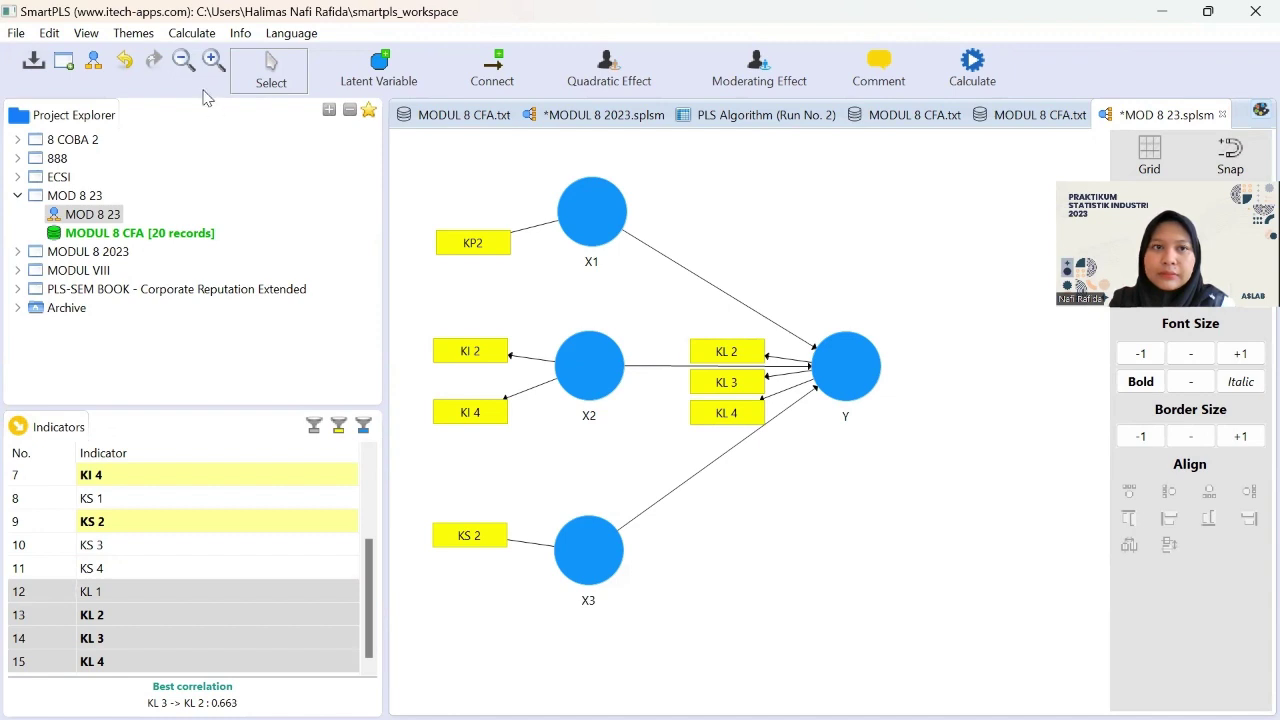
# Recalculate the reduced model with the PLS Algorithm and show the outer loadings of the remaining indicators.
pyautogui.click(191, 33)
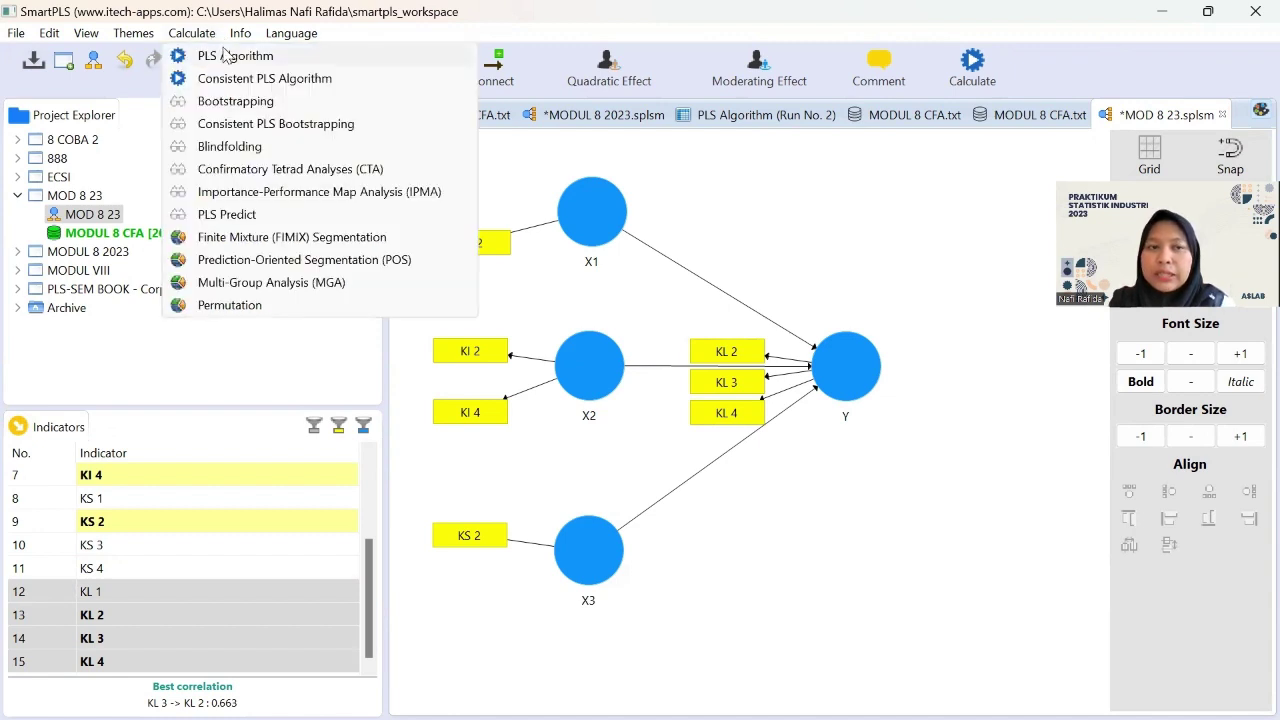
pyautogui.click(230, 56)
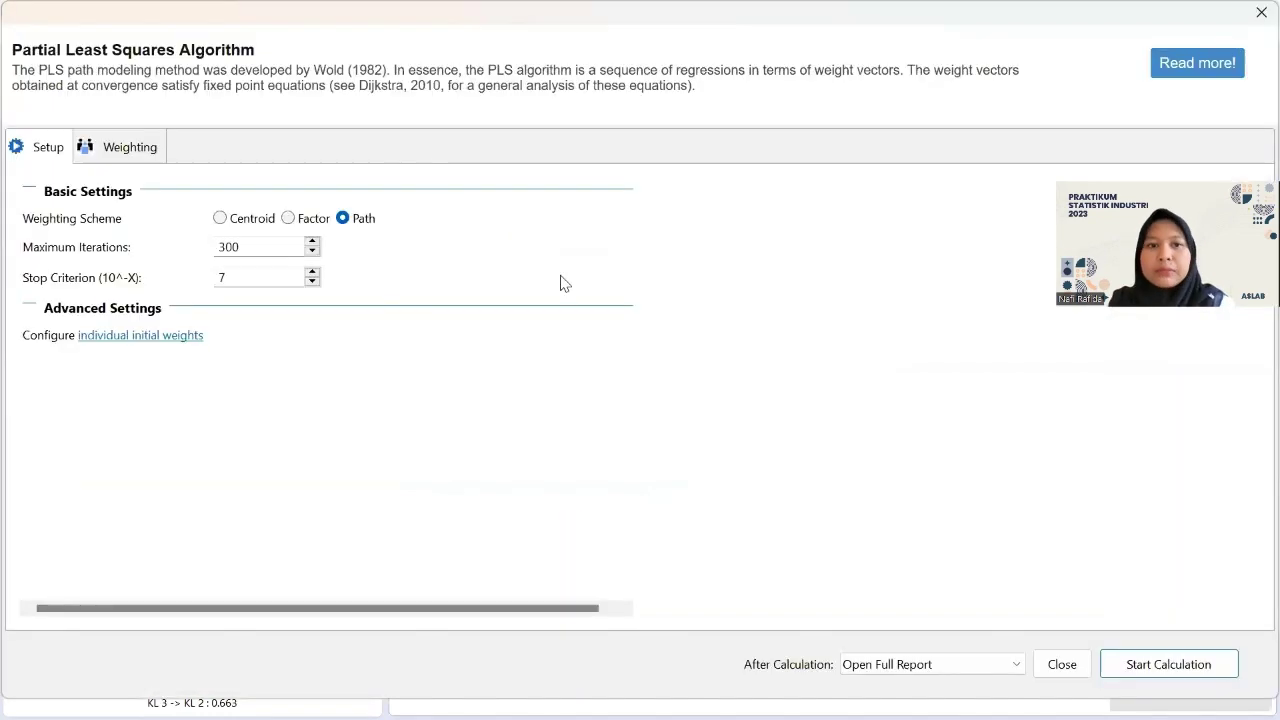
pyautogui.click(1180, 664)
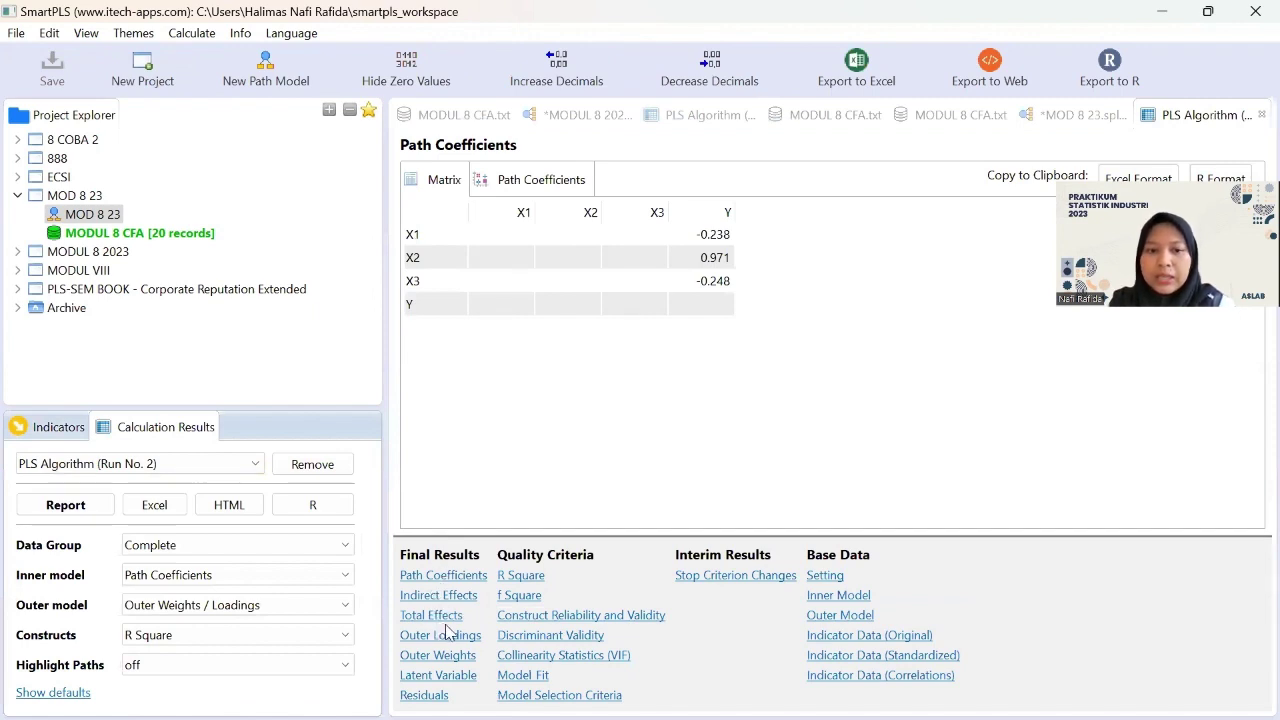
pyautogui.click(447, 636)
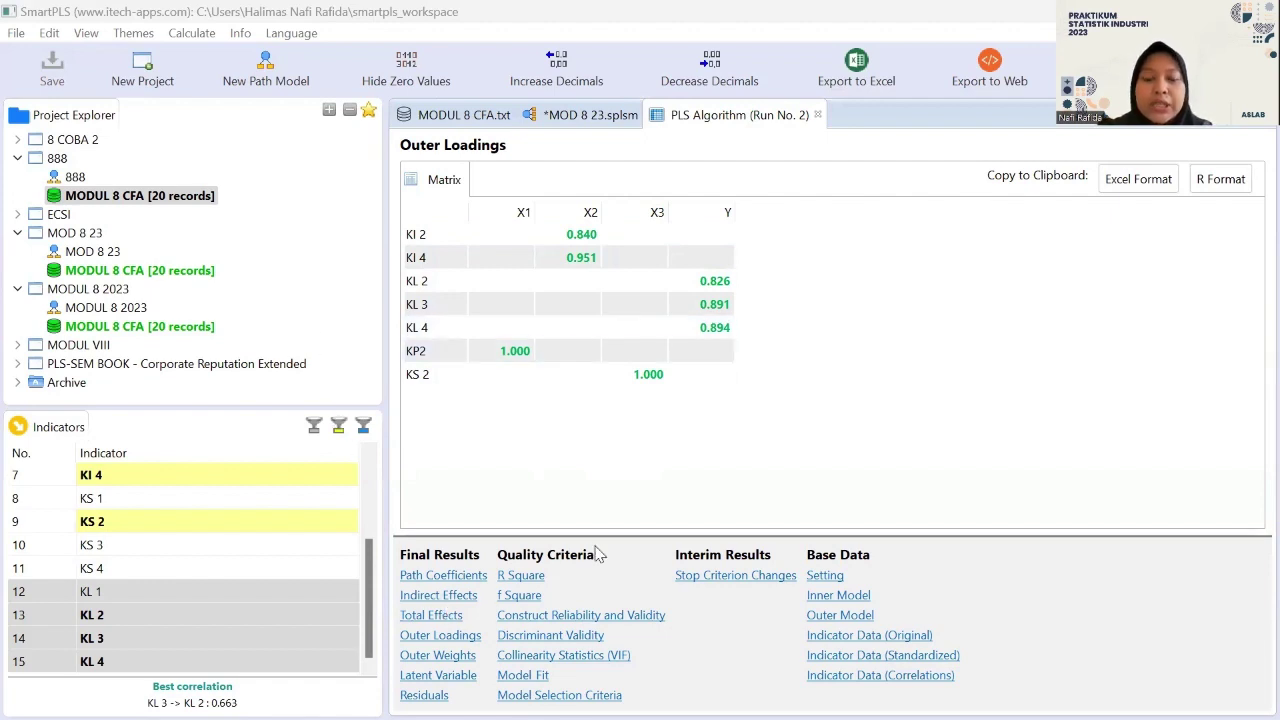
# Examine the construct reliability and validity table and the discriminant validity results, including the Fornell-Larcker criterion and cross loadings.
pyautogui.click(581, 617)
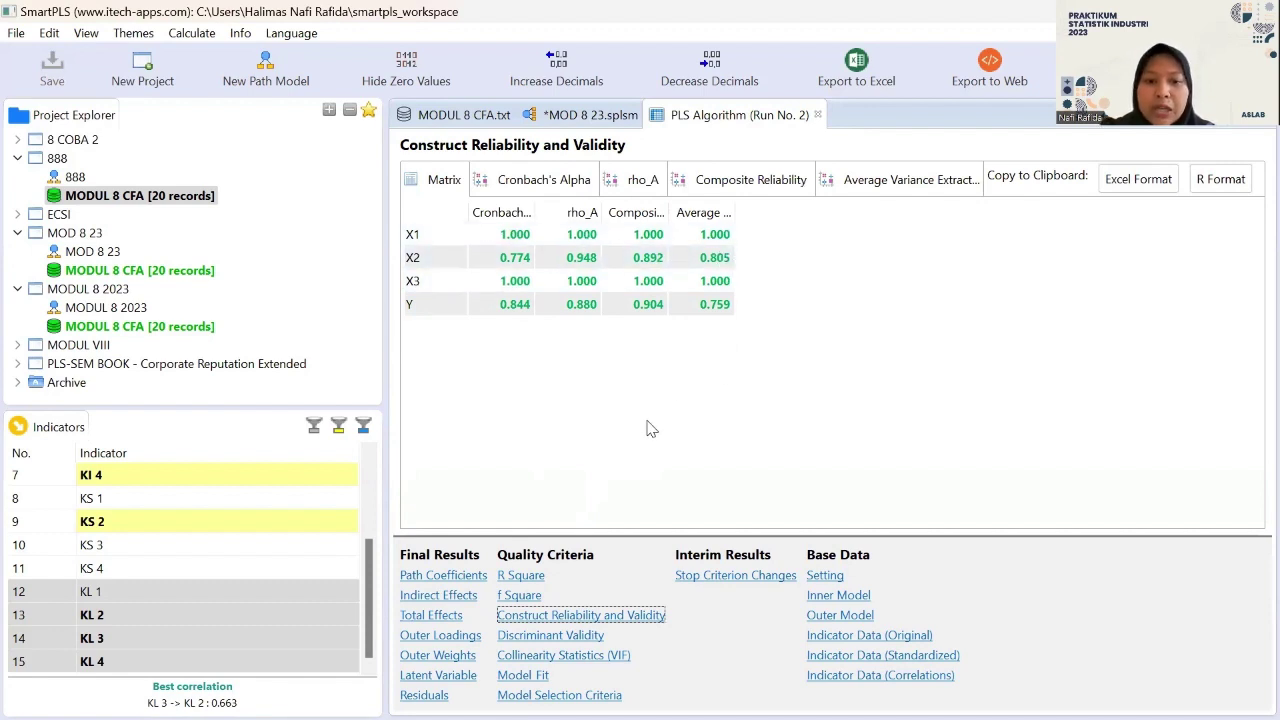
pyautogui.click(577, 640)
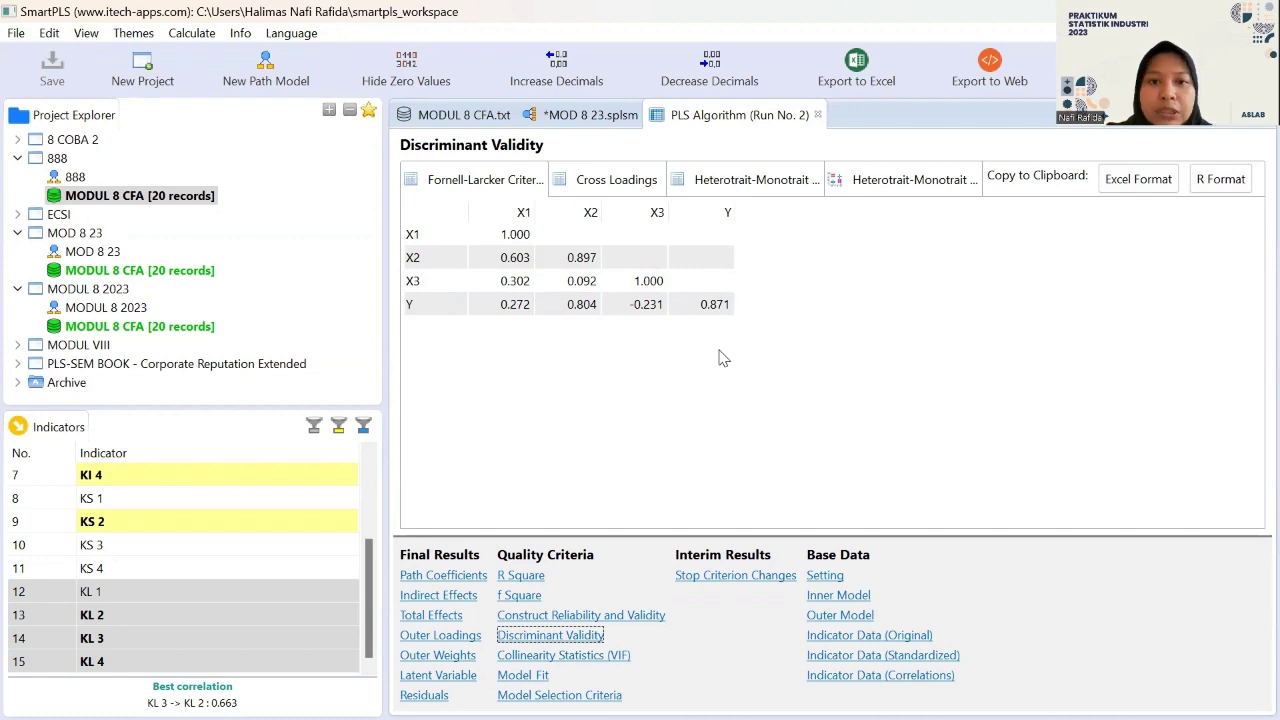
pyautogui.click(602, 179)
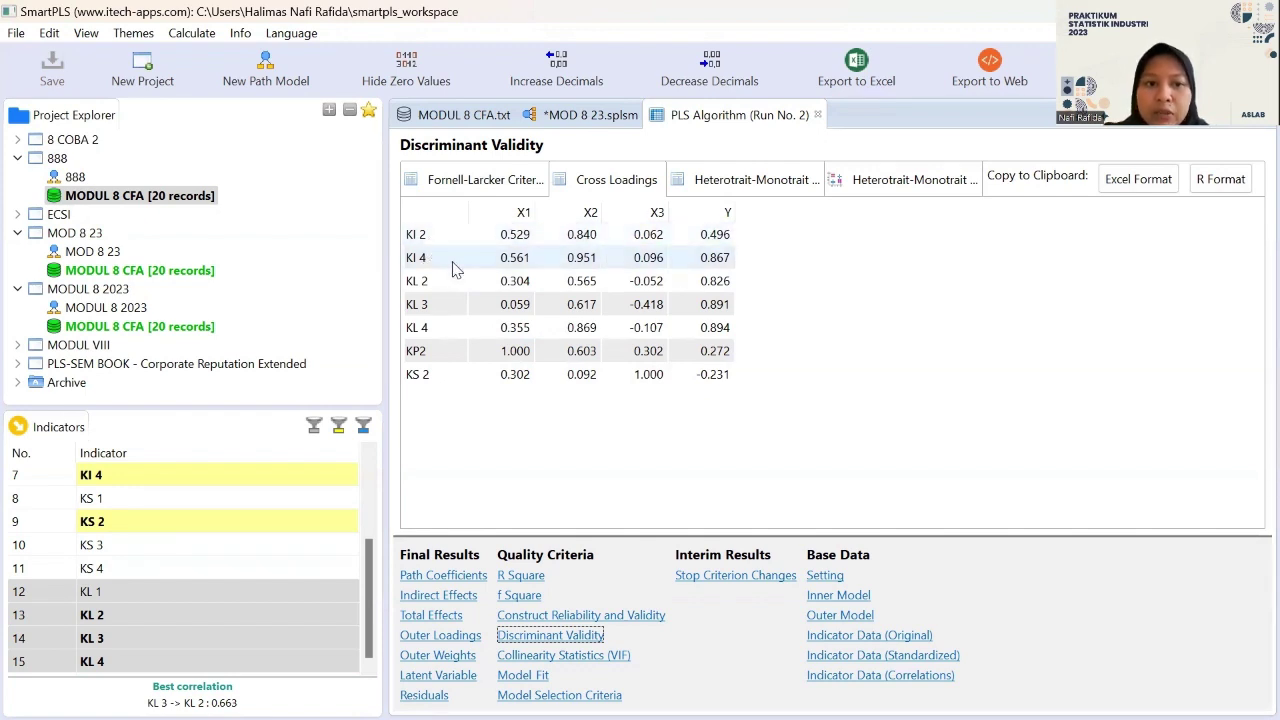
pyautogui.scroll(2, 296, 512)
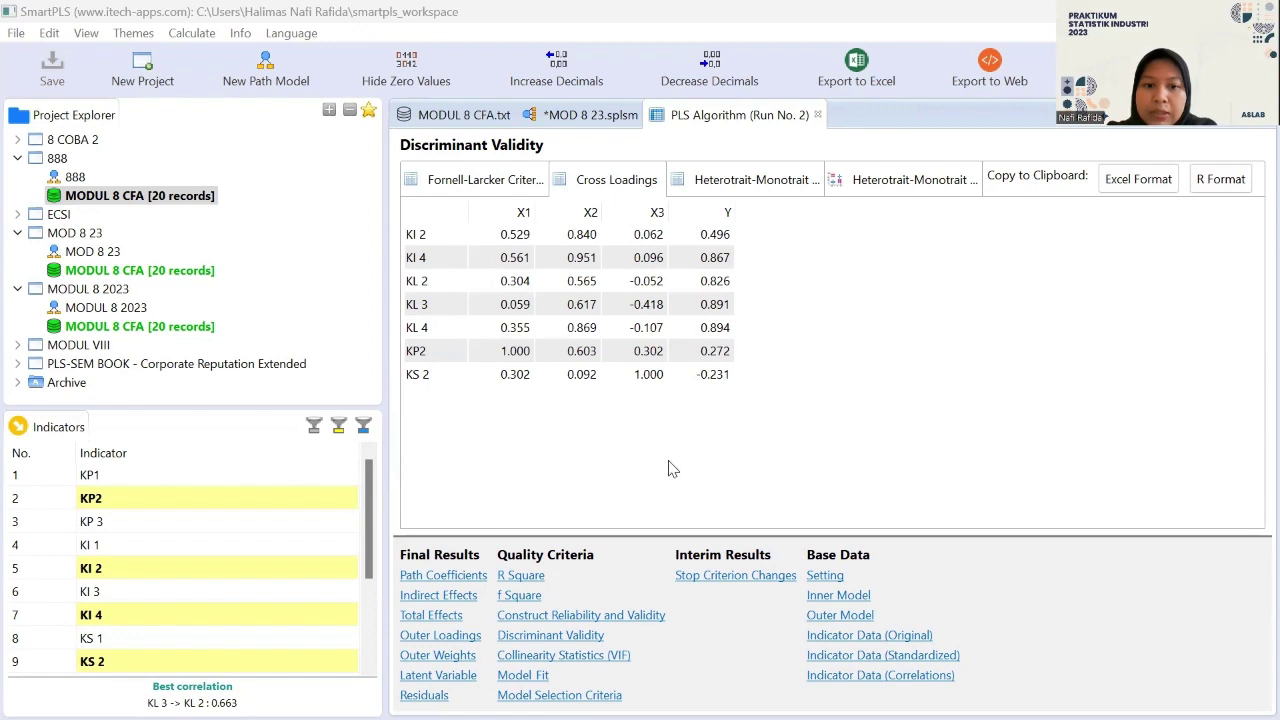
pyautogui.click(636, 616)
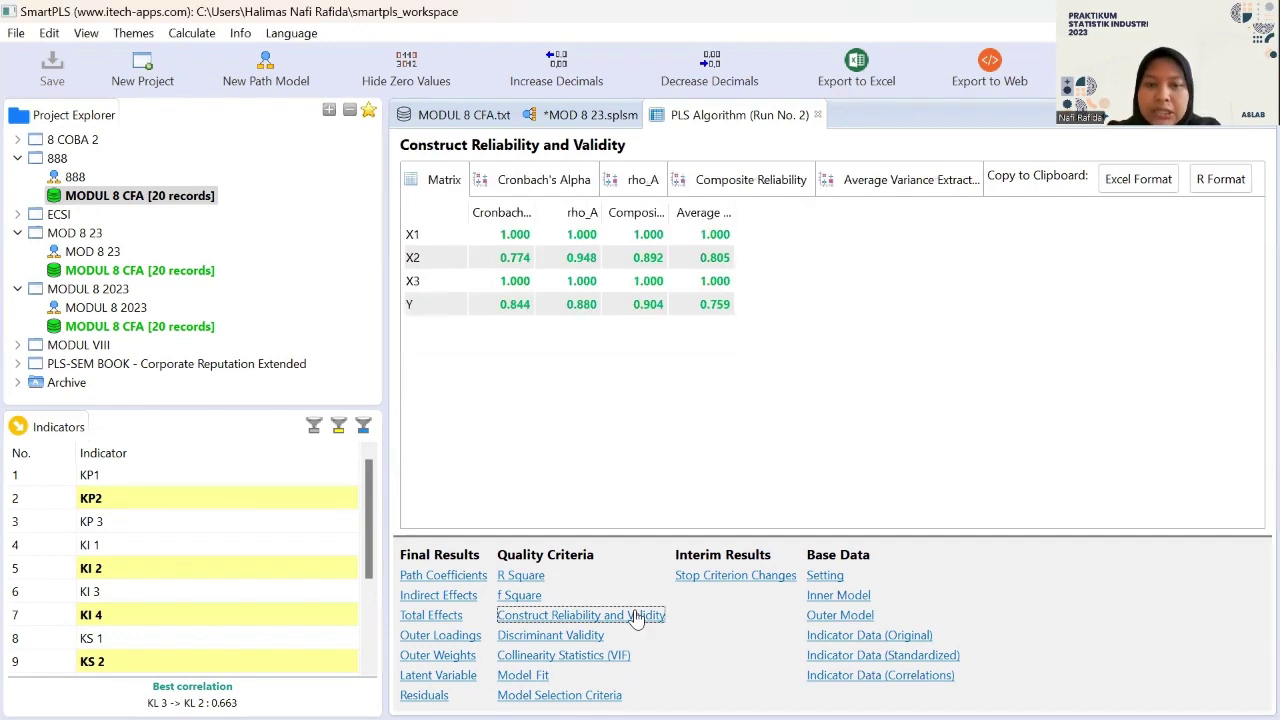